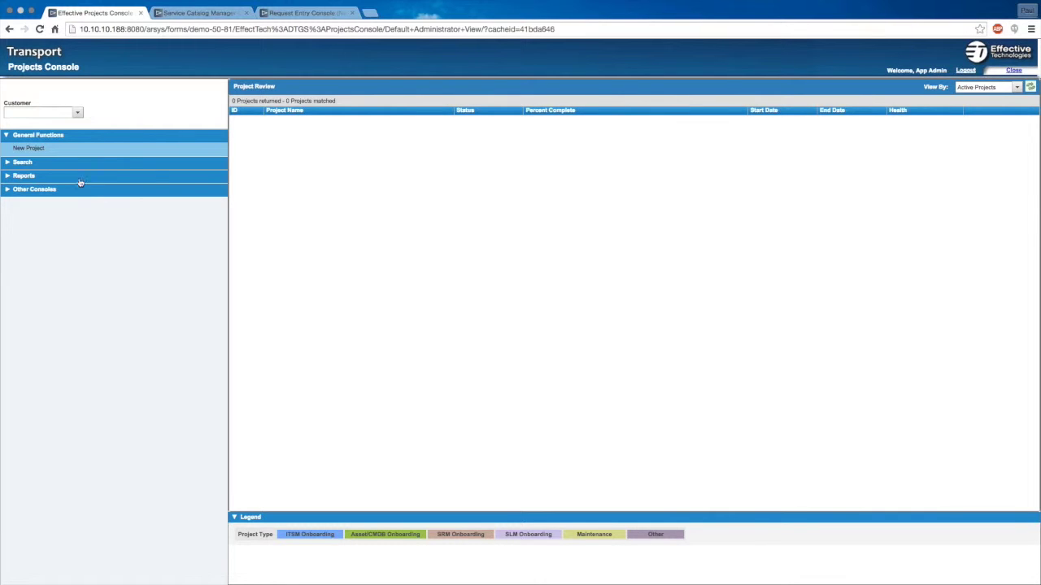
List the projects of the customer Effective Technologies and open the SRM Phase 1 project for review.
click(77, 112)
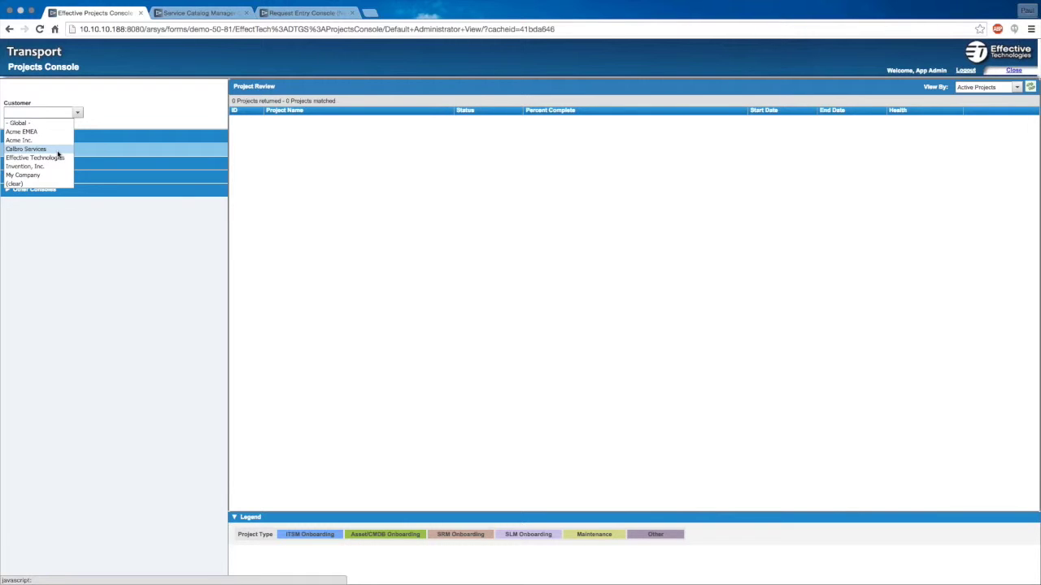
click(56, 157)
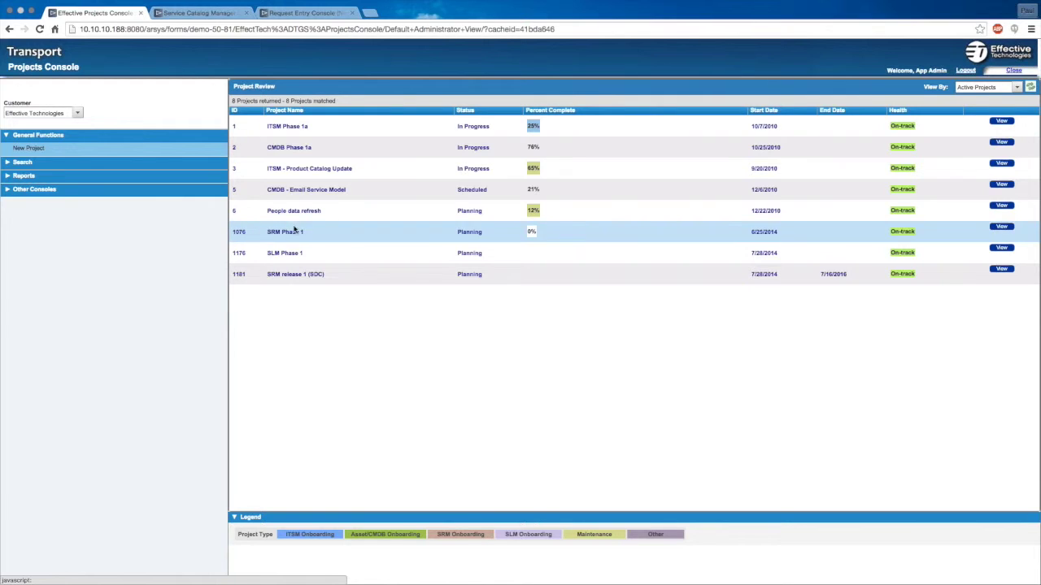
click(1005, 228)
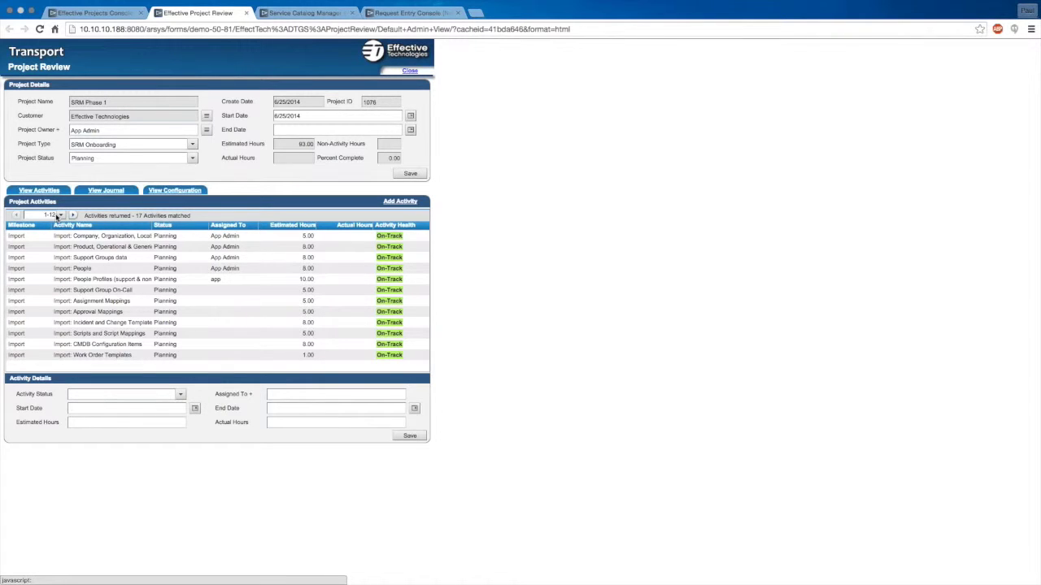
Review both pages of the SRM Phase 1 project's activities and read its newest journal entry.
click(114, 279)
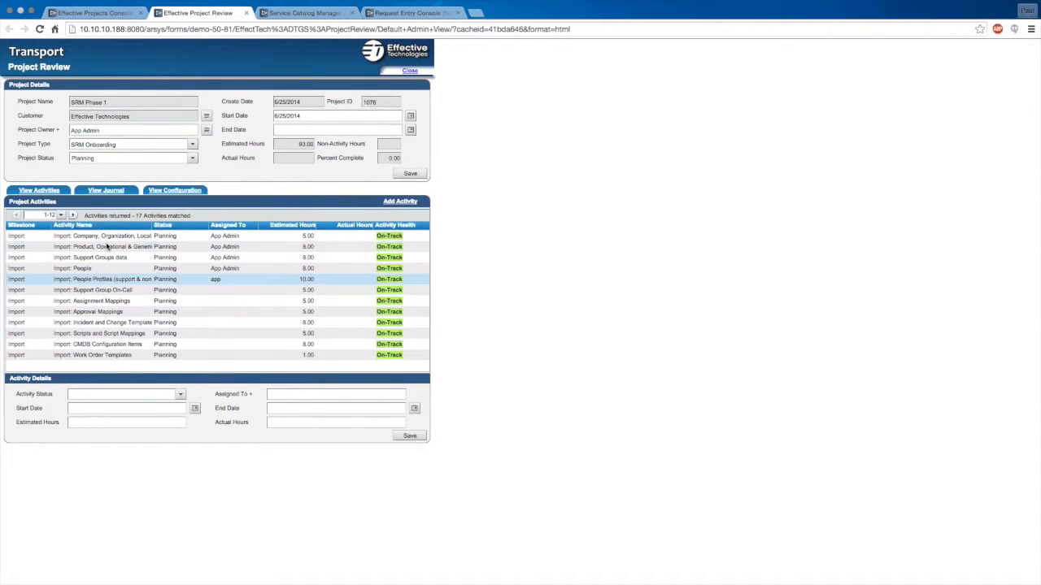
click(73, 216)
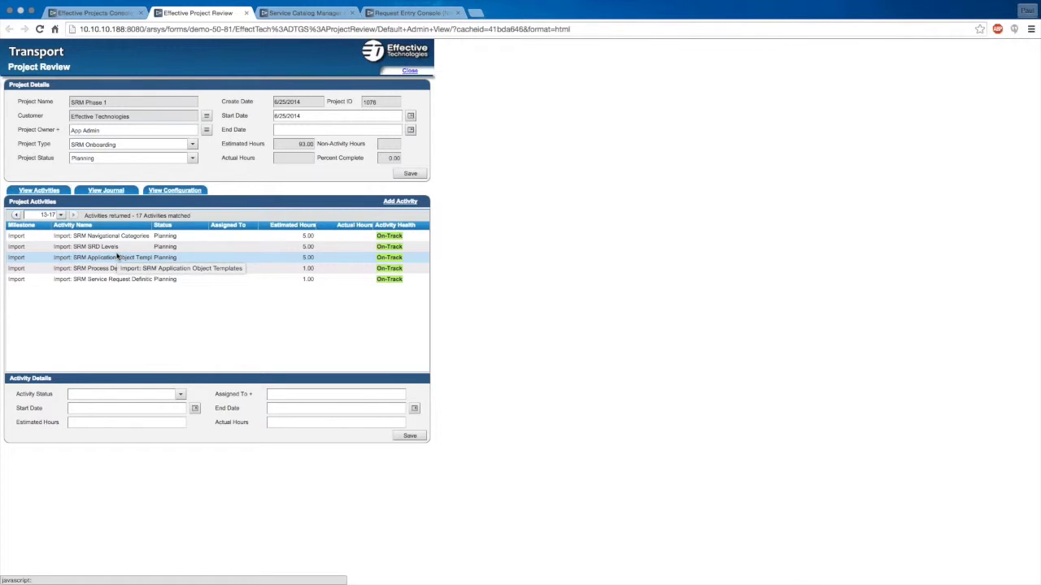
click(116, 191)
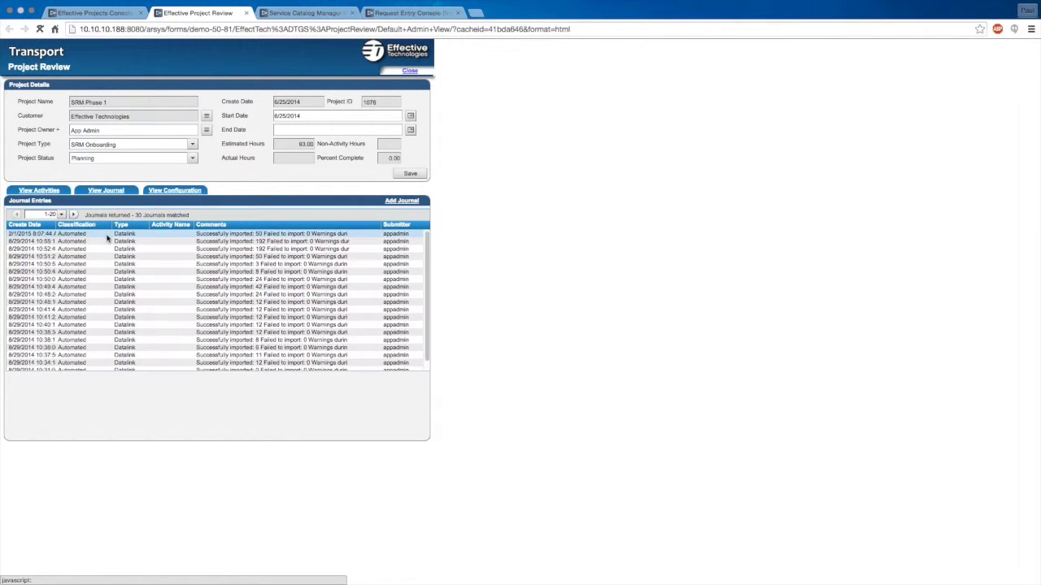
click(109, 235)
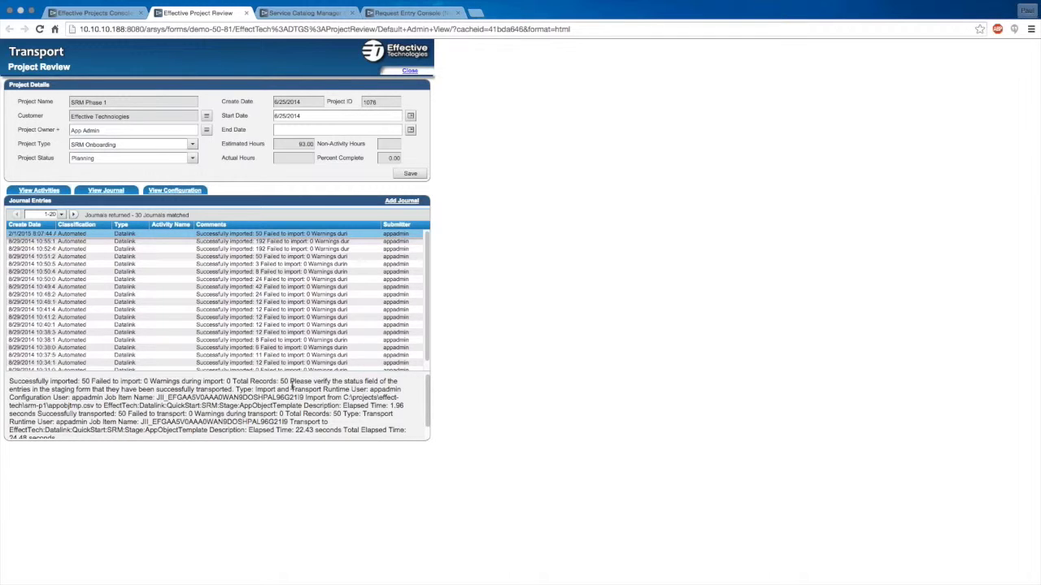
Examine the project's configuration, including its data directory, and close the project review.
click(190, 192)
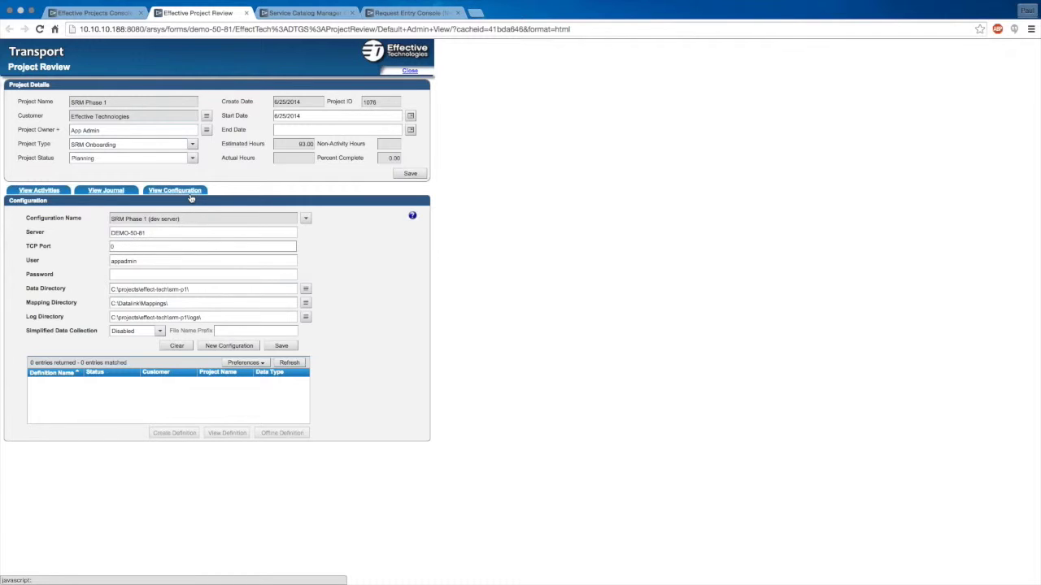
click(207, 284)
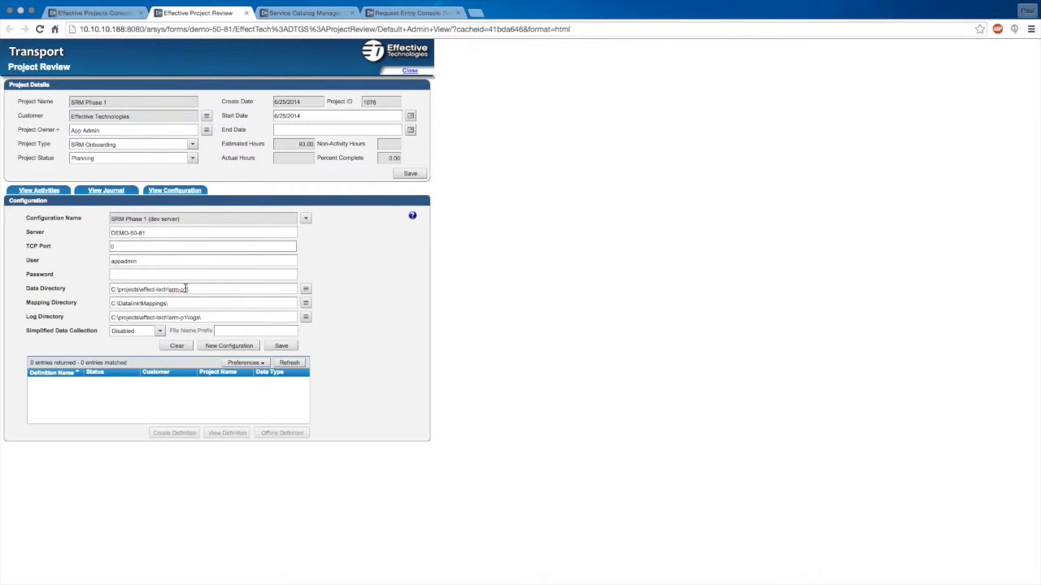
click(410, 71)
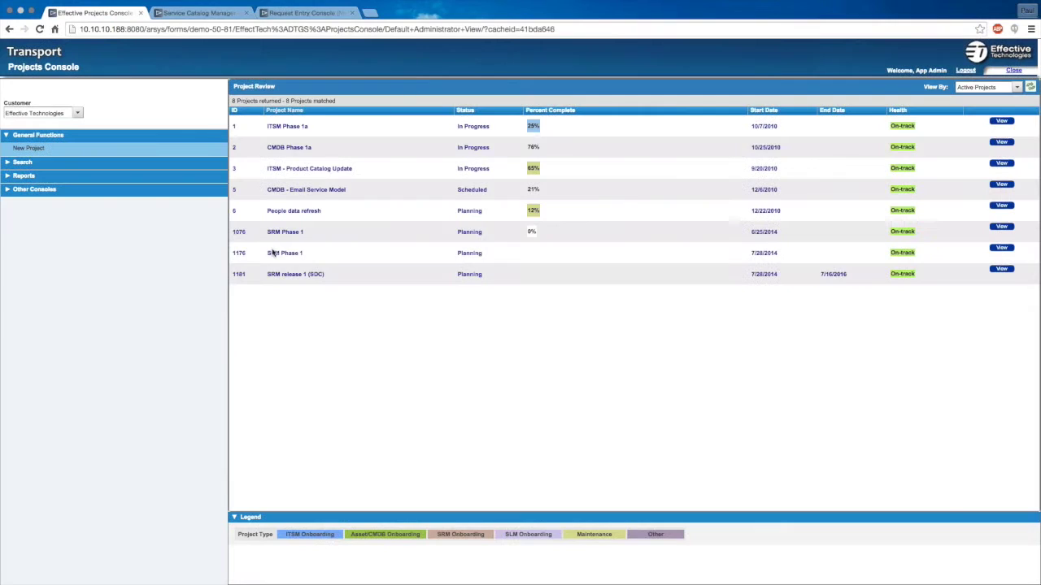
Open the Onboarding Console and load the SRM Phase 1 project.
click(40, 192)
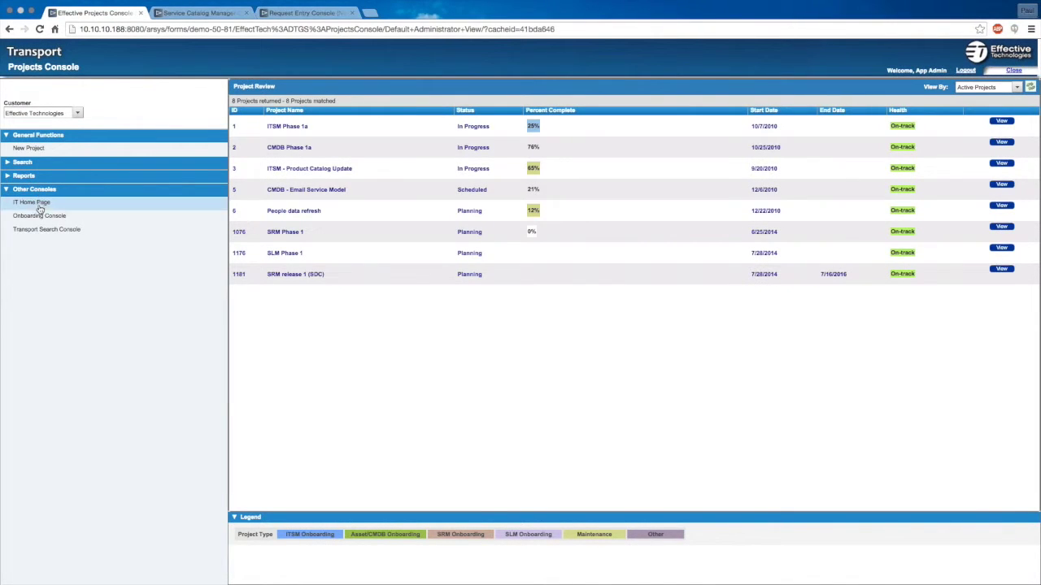
click(39, 217)
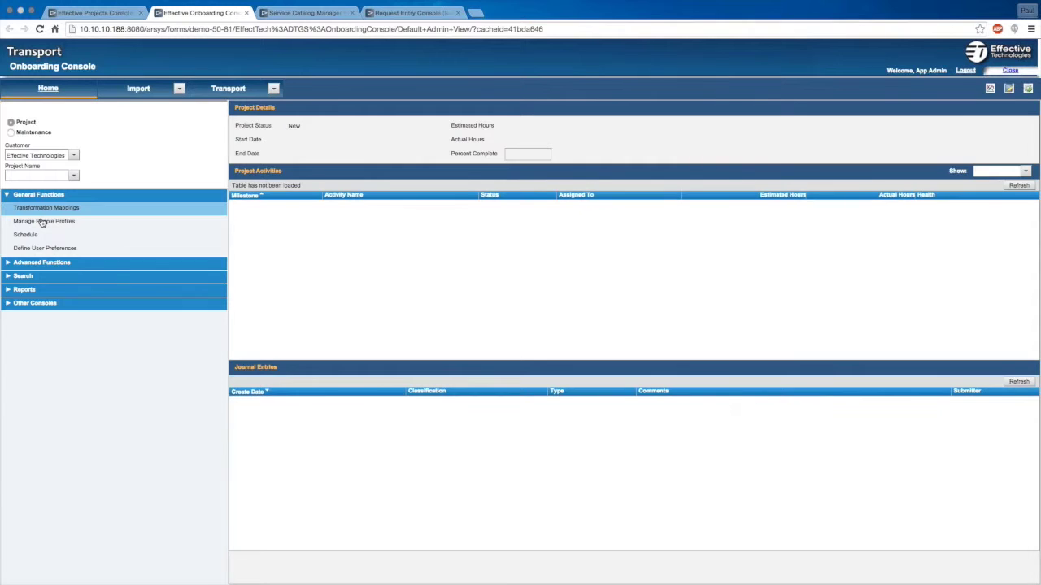
click(73, 175)
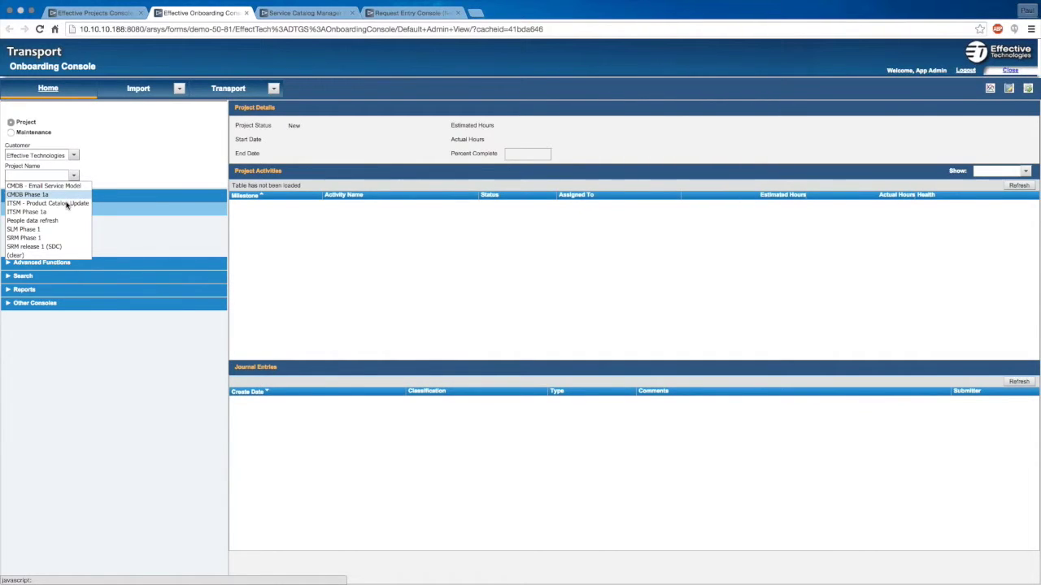
click(44, 238)
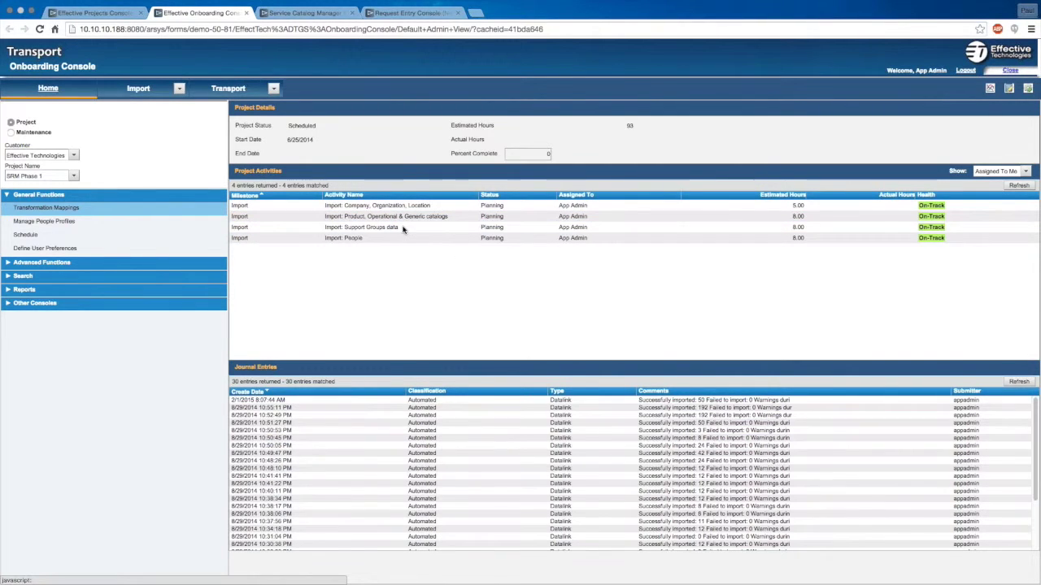
Clear the staged Operational Category records of the ITSM data, and import and transport that data type again.
click(179, 90)
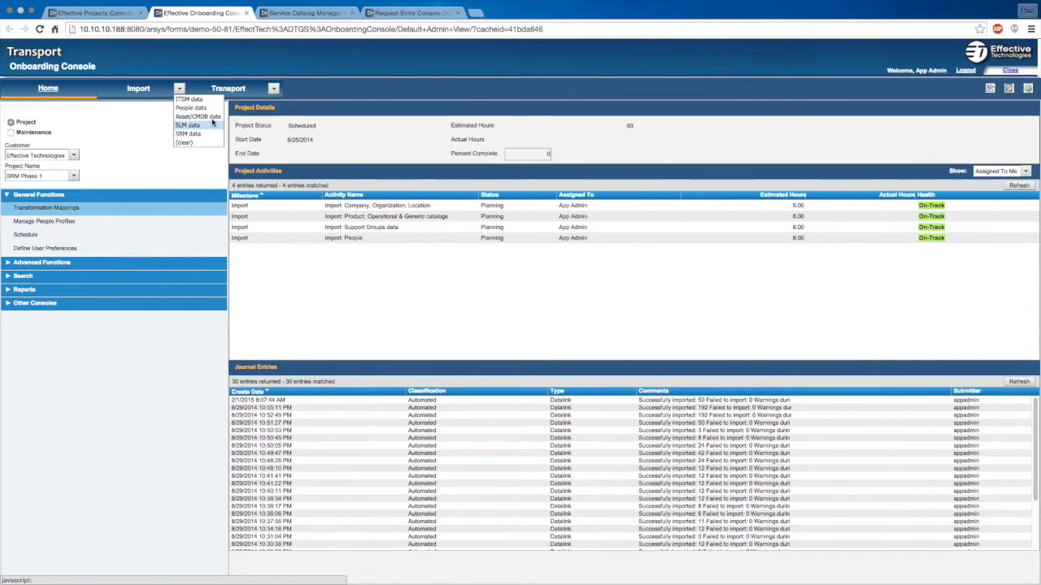
click(208, 100)
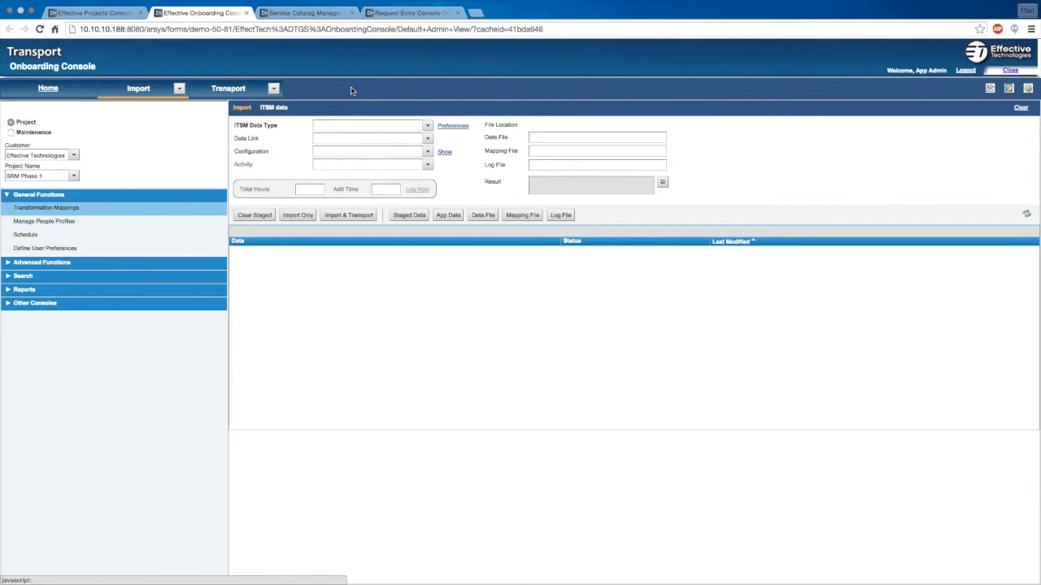
click(427, 125)
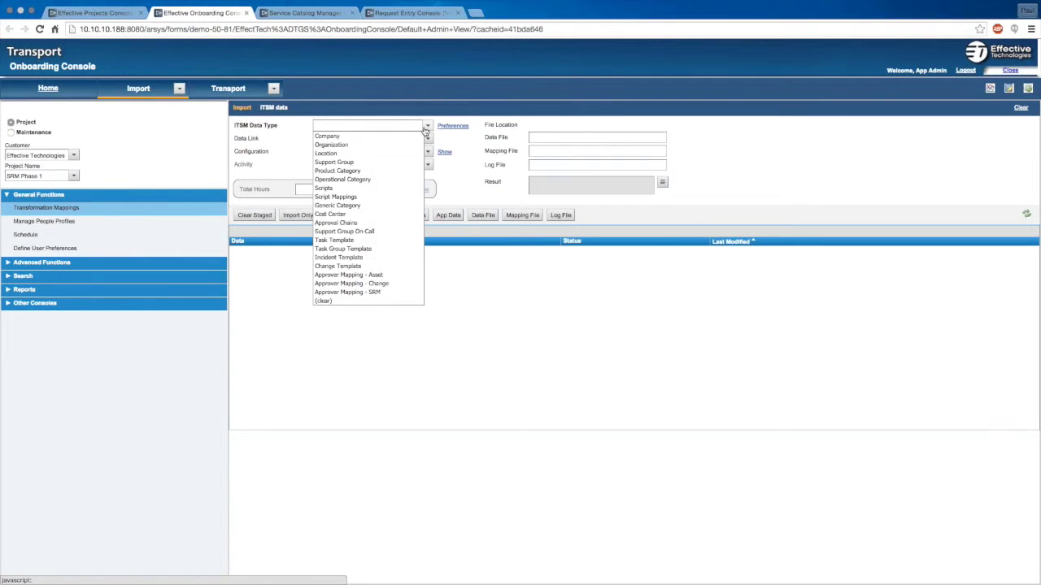
click(372, 180)
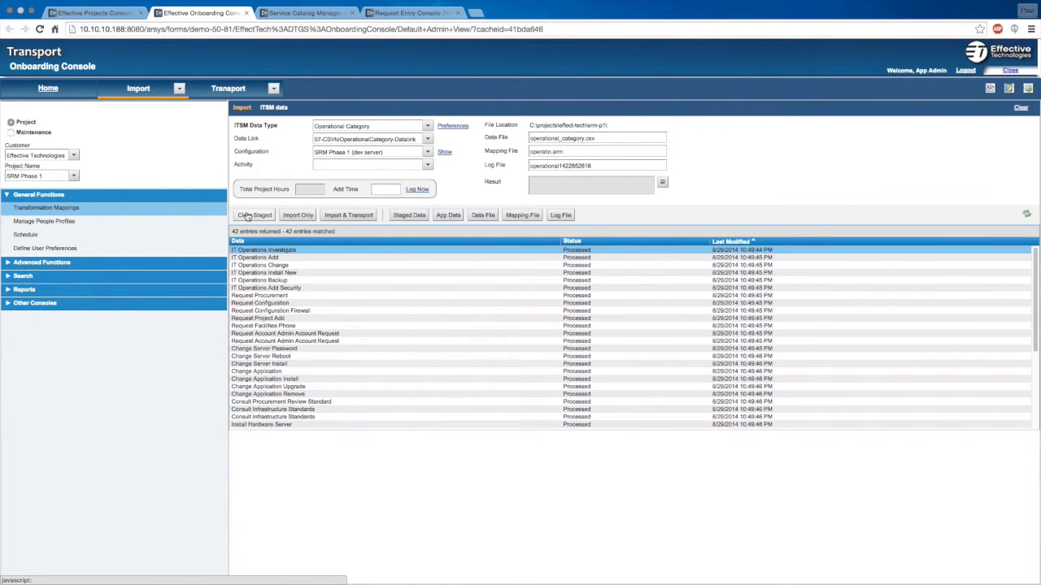
click(248, 216)
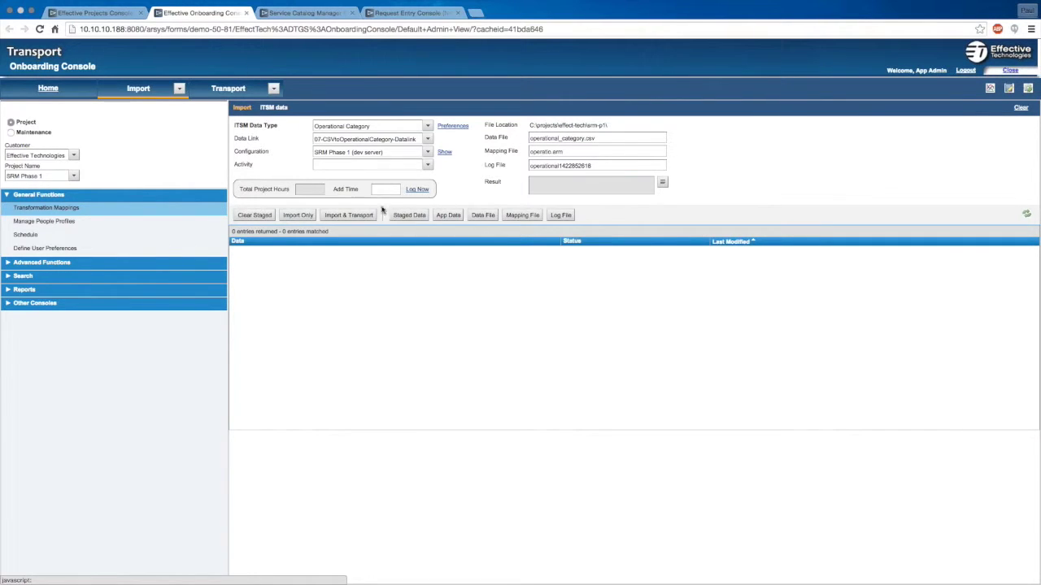
click(356, 217)
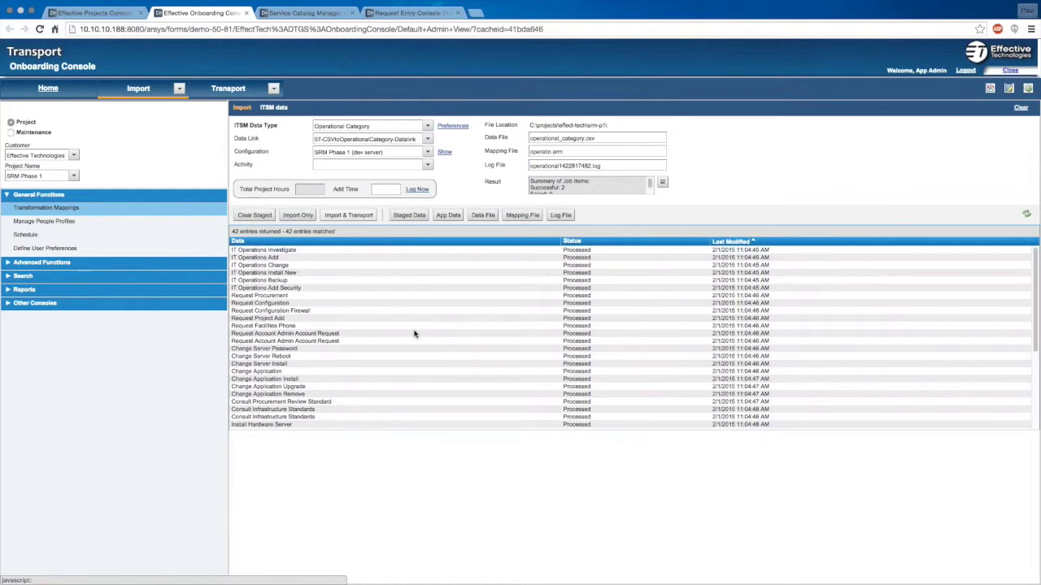
Look through the imported operational categories and display the staged Change Template records.
scroll(438, 337, down, 3)
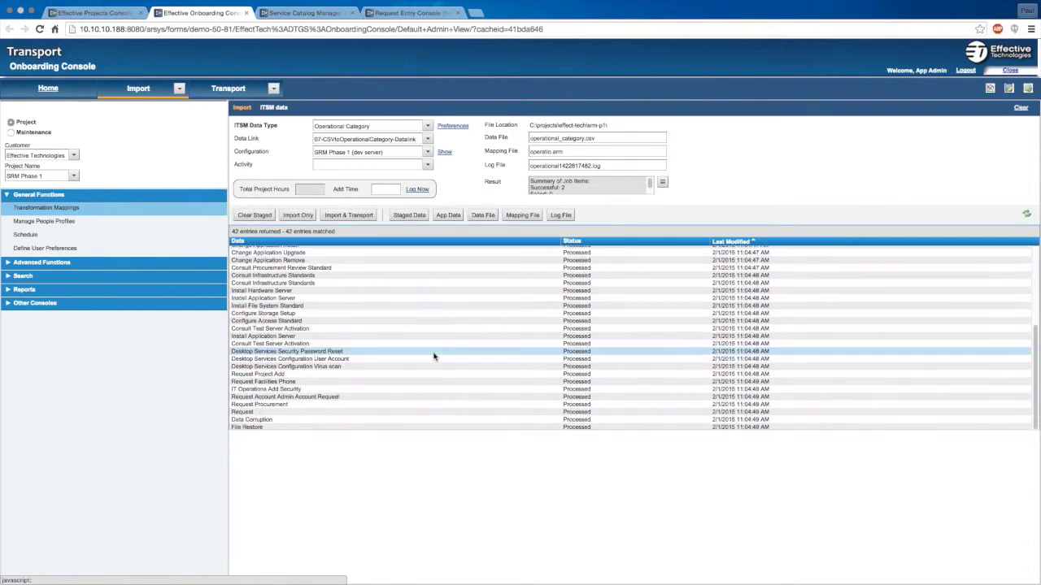
scroll(441, 341, up, 3)
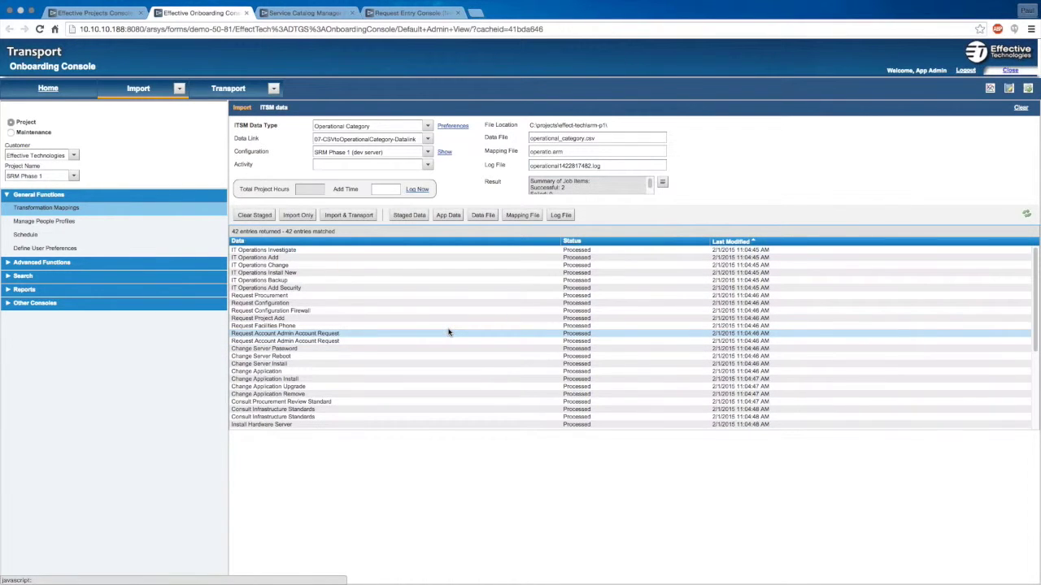
click(426, 127)
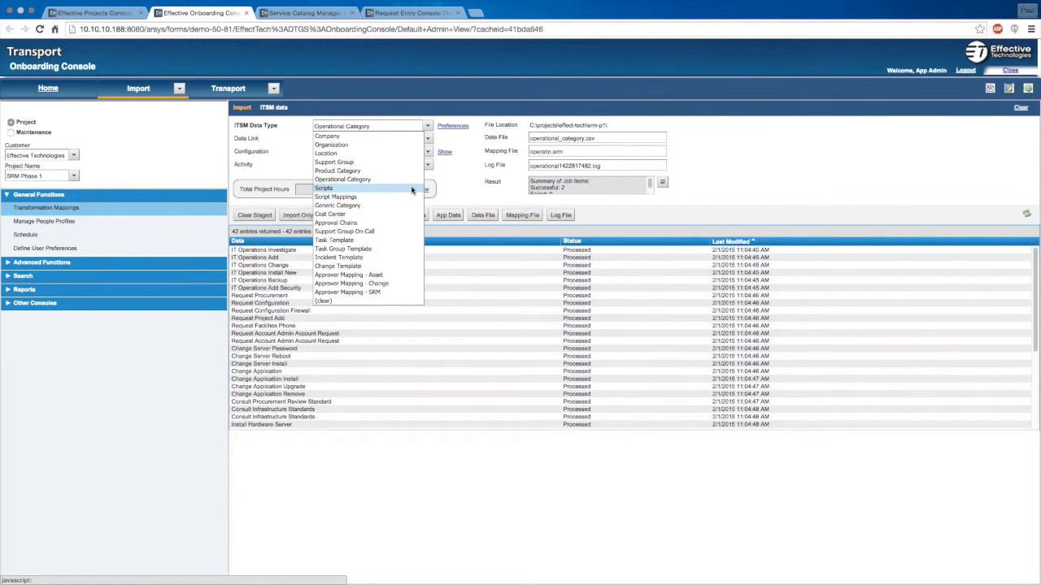
click(378, 266)
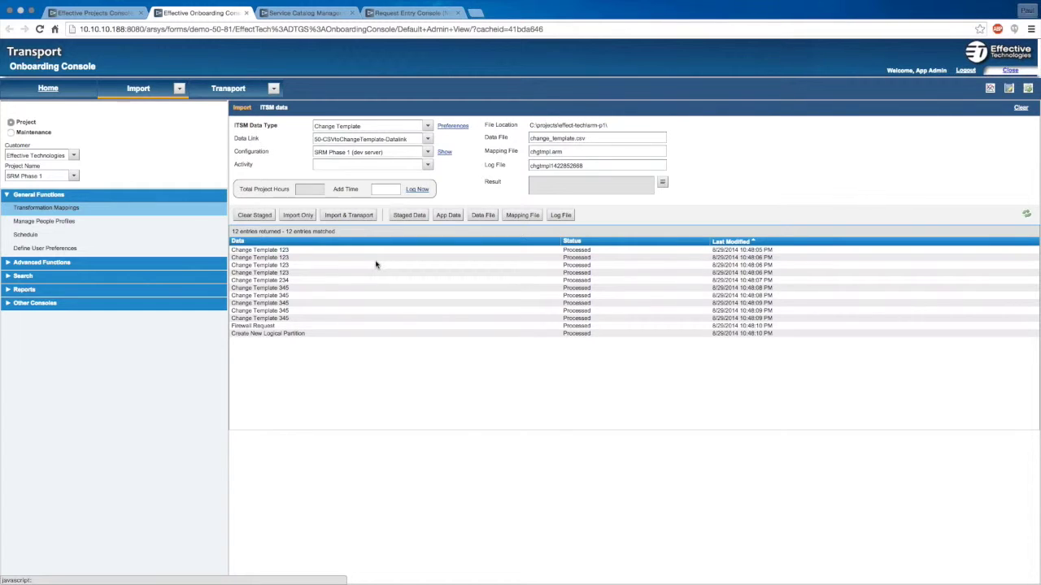
Switch the import to SRM data and import and transport the Work Order Template data.
click(179, 88)
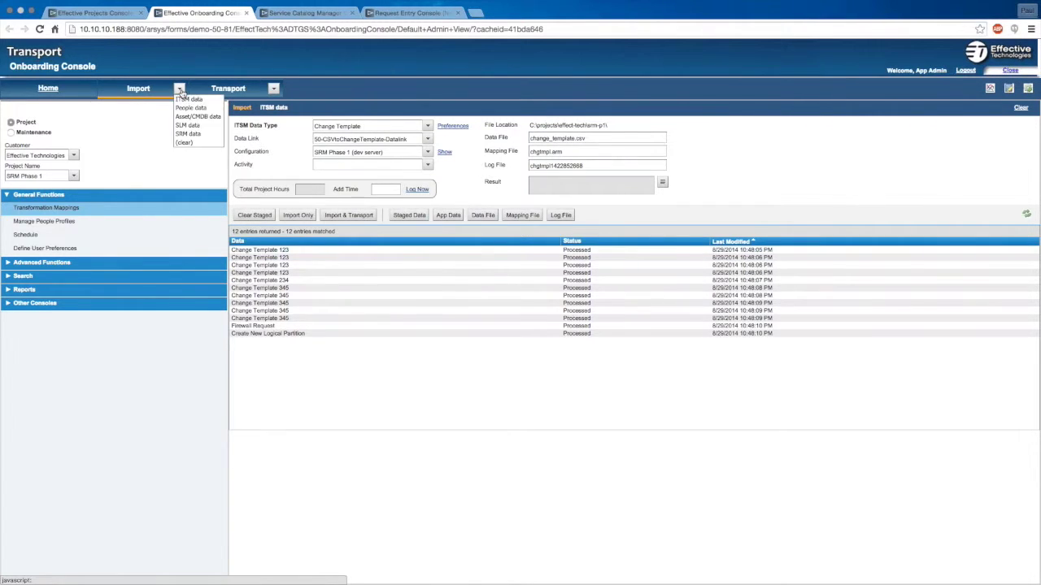
click(188, 133)
click(428, 127)
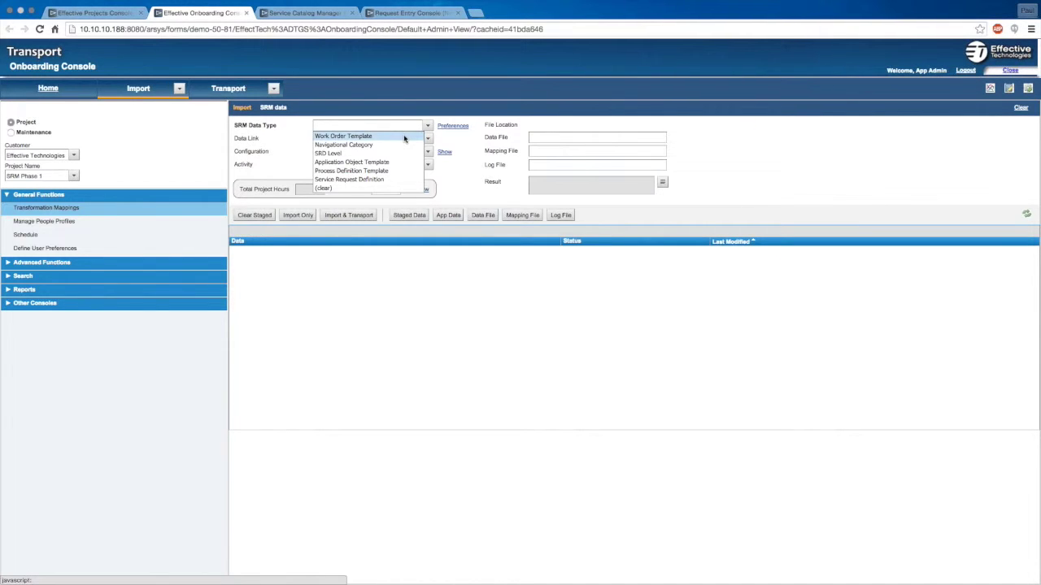
click(404, 137)
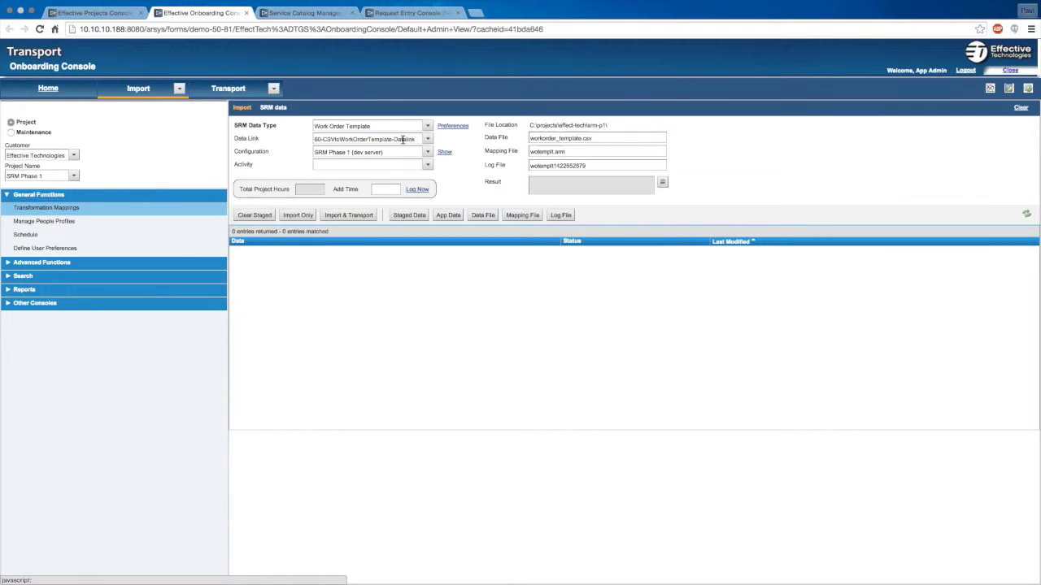
click(368, 216)
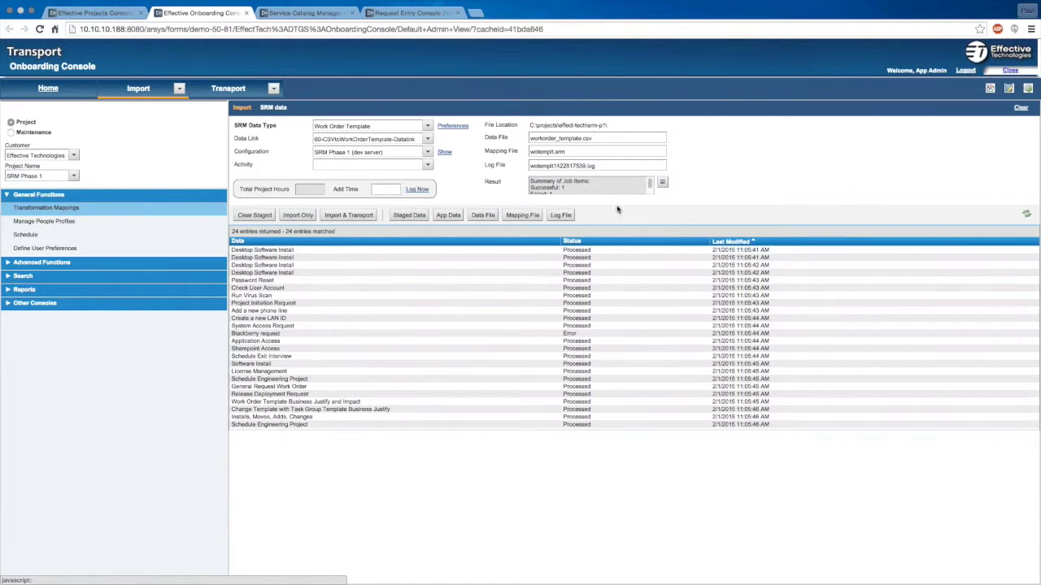
Read through the full result summary of the work order template import and close it.
click(663, 182)
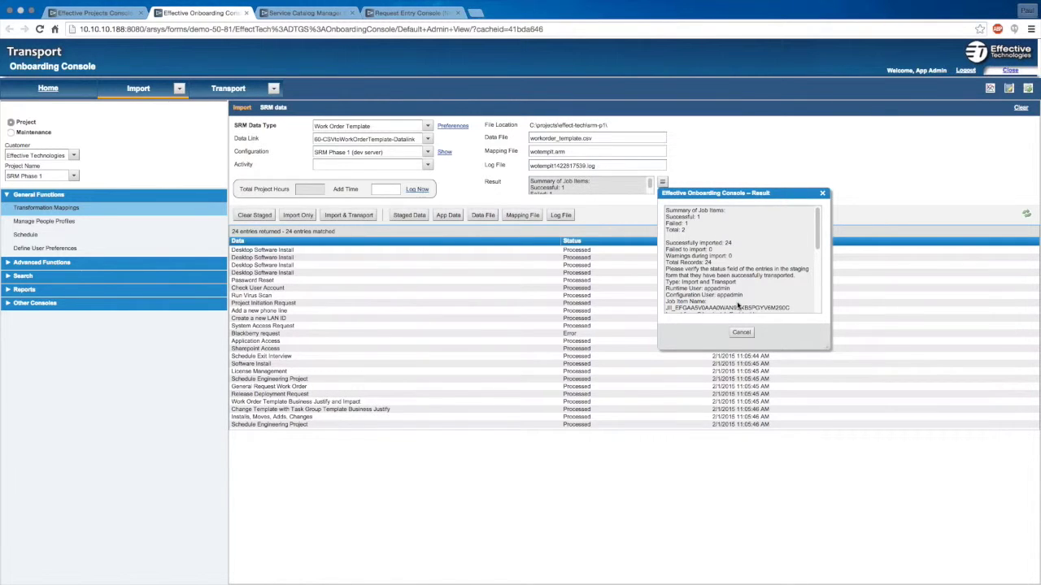
scroll(738, 302, down, 3)
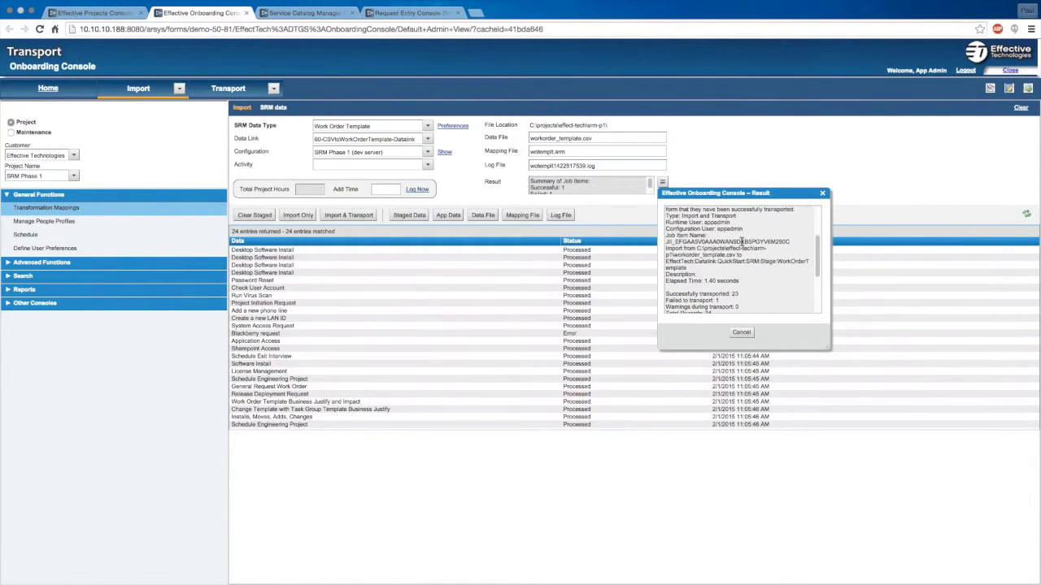
scroll(741, 244, down, 5)
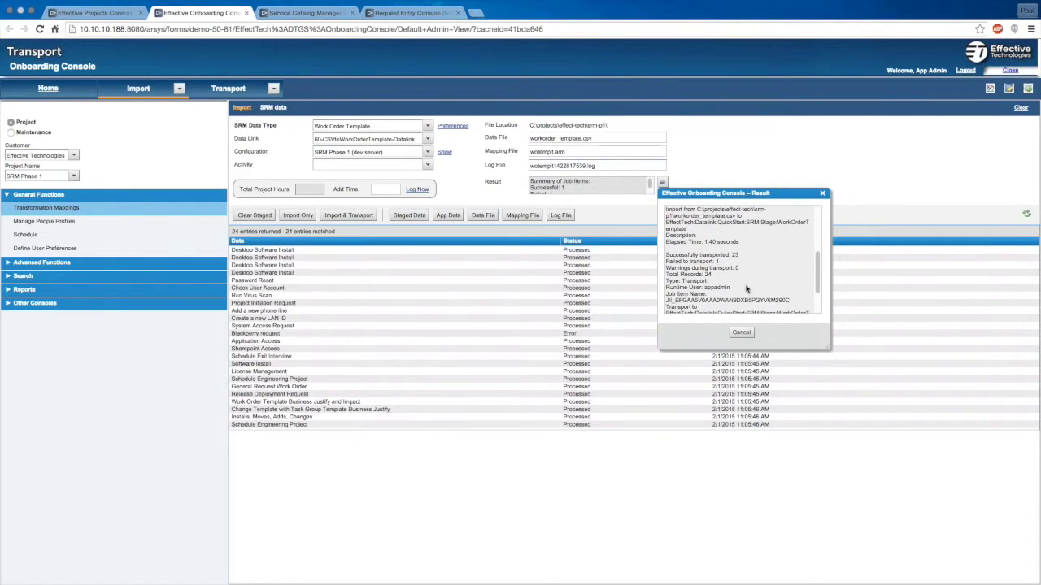
scroll(745, 287, down, 1)
scroll(743, 292, down, 2)
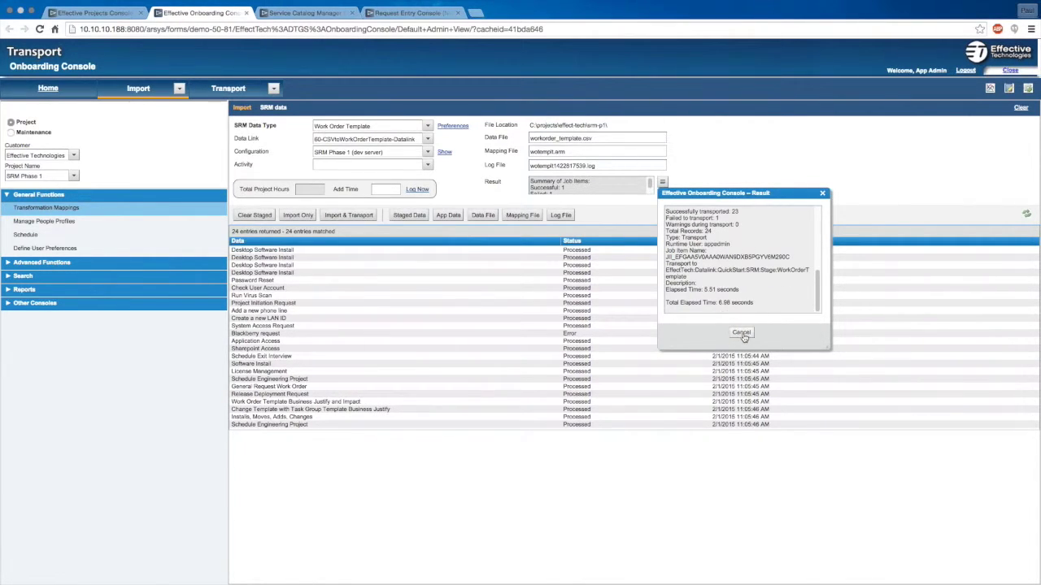
click(741, 331)
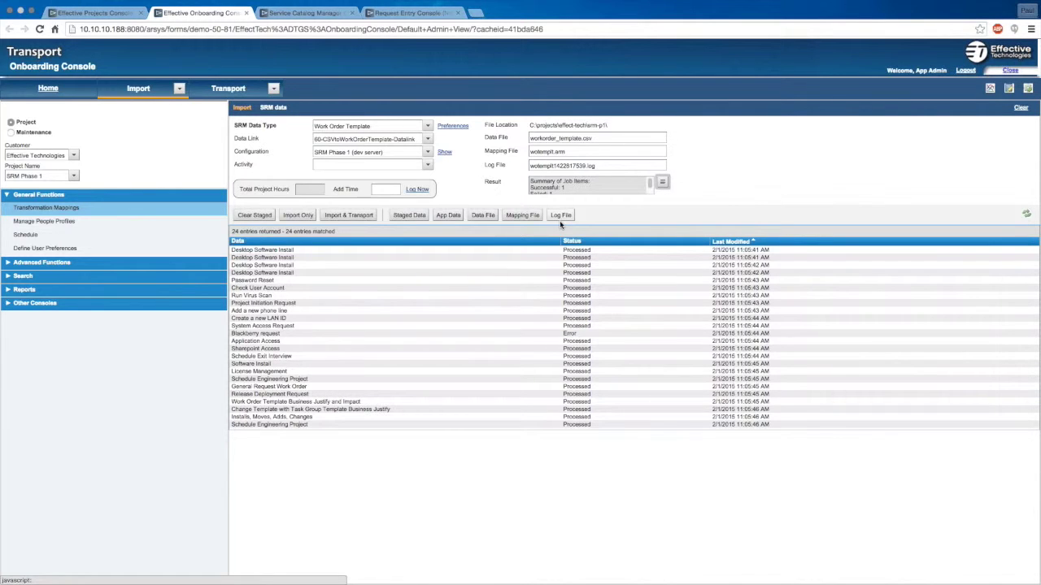
Open the staged Blackberry request record to examine its error messages.
click(574, 335)
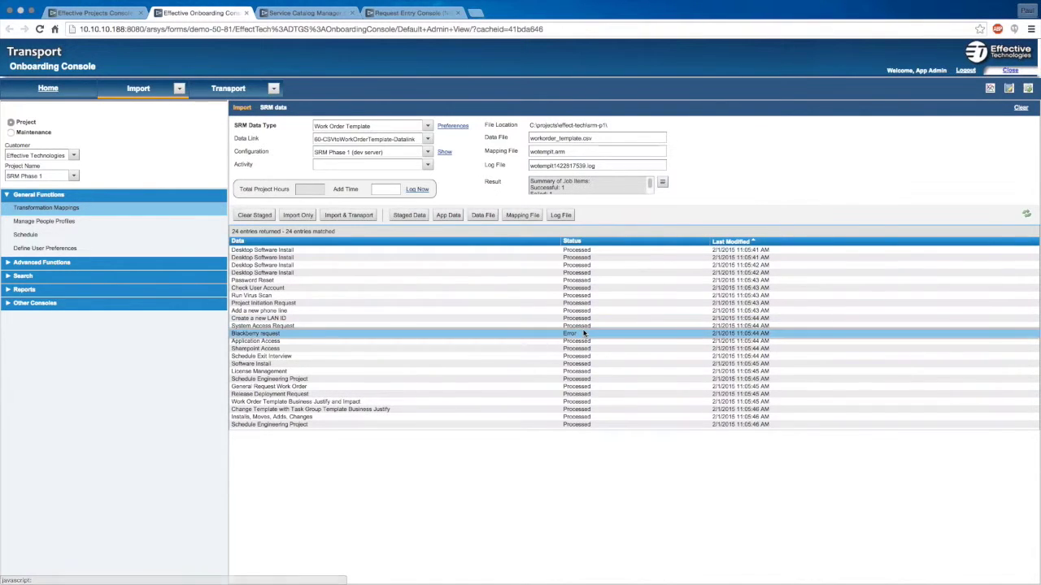
double_click(574, 335)
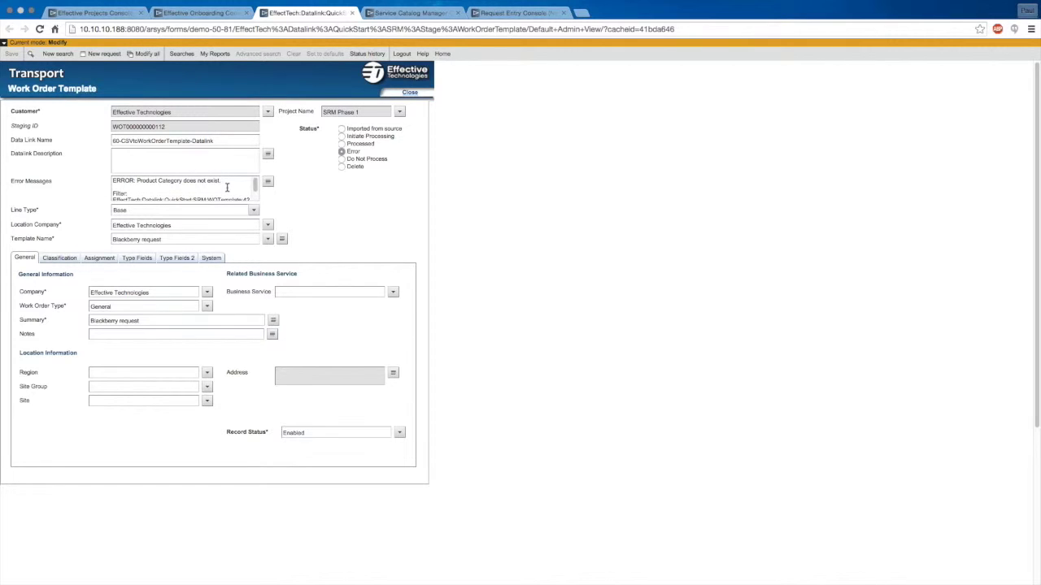
Check the Blackberry request's product category options, try Communication Endpoint for Product Category 2, and close the record without saving.
click(64, 260)
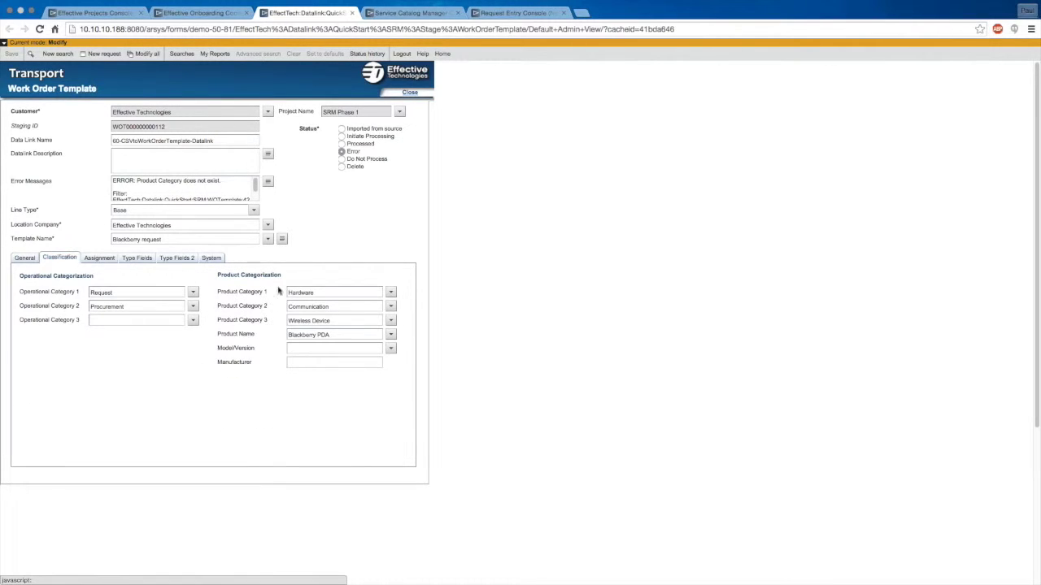
click(391, 337)
click(391, 323)
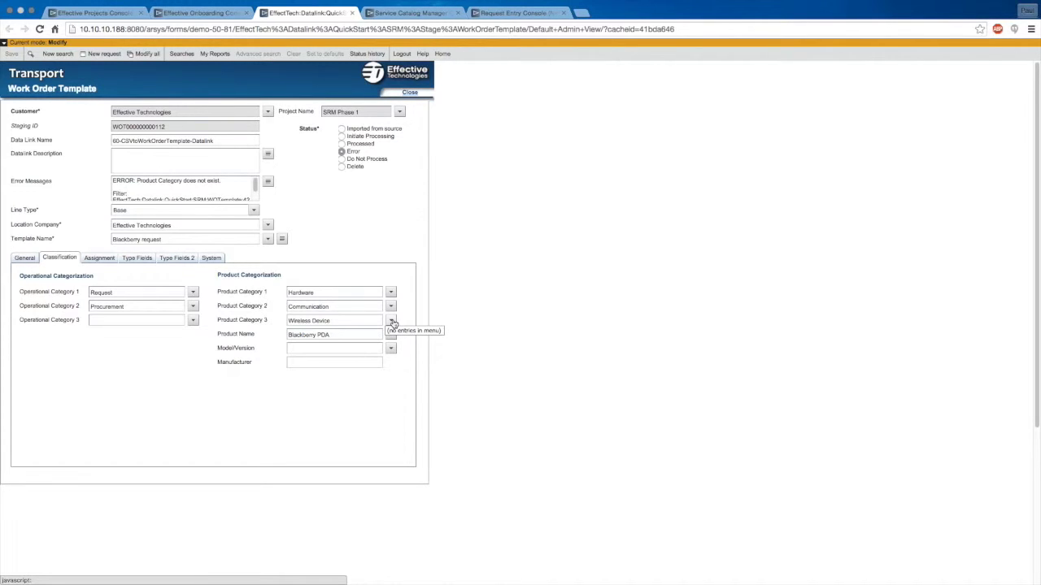
click(391, 306)
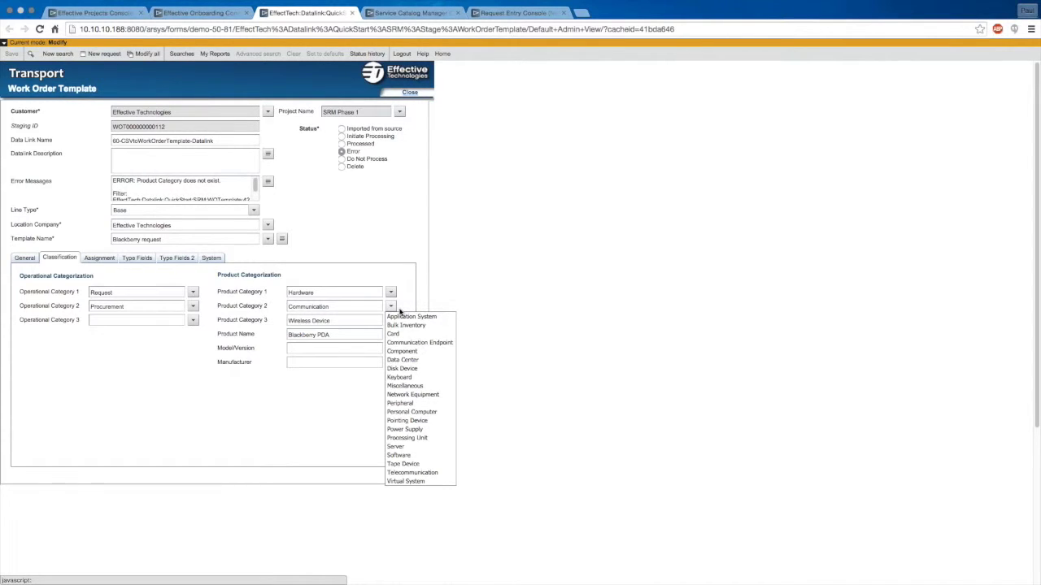
click(423, 343)
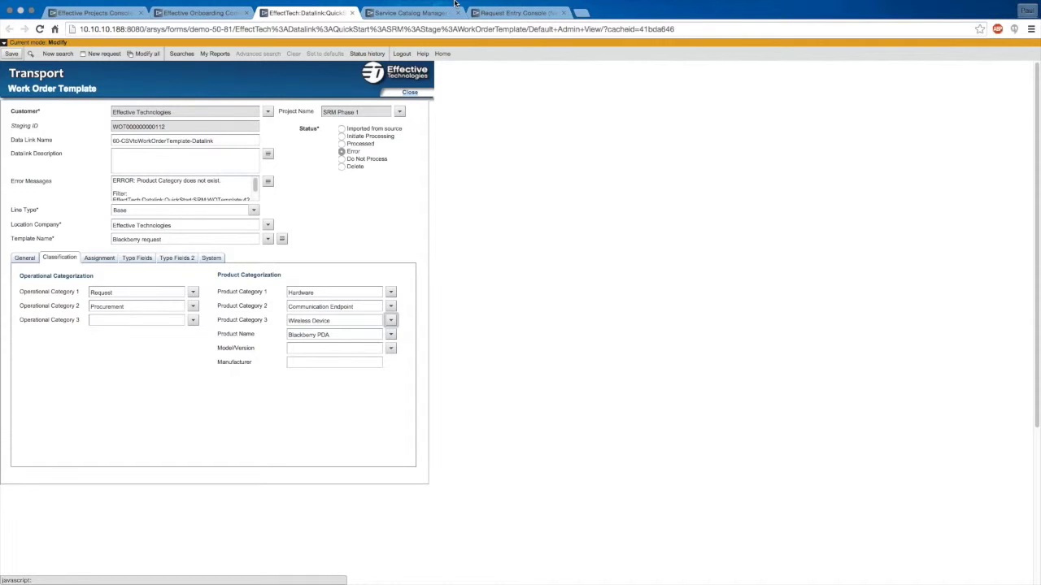
click(352, 25)
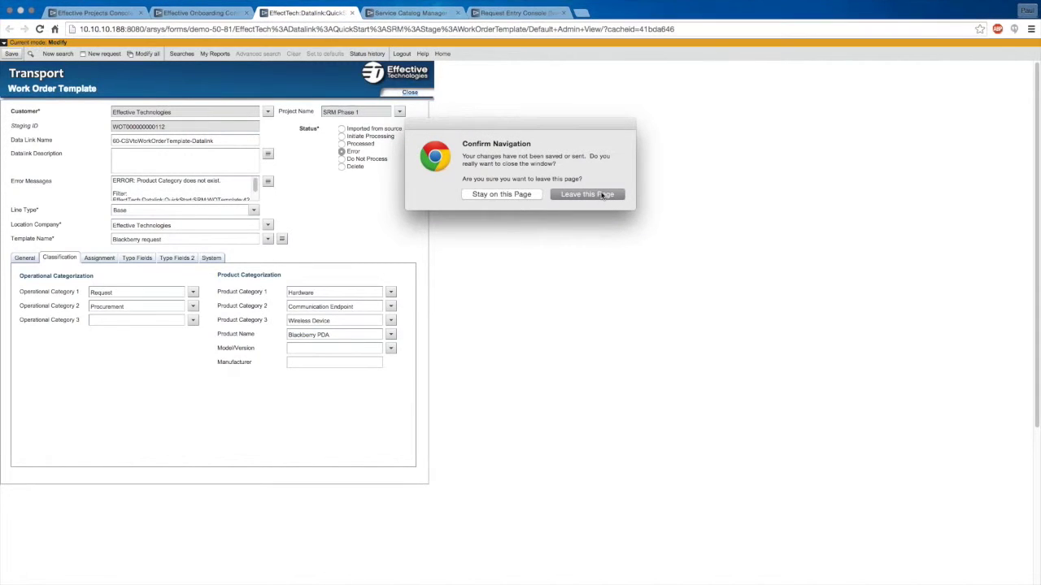
click(585, 196)
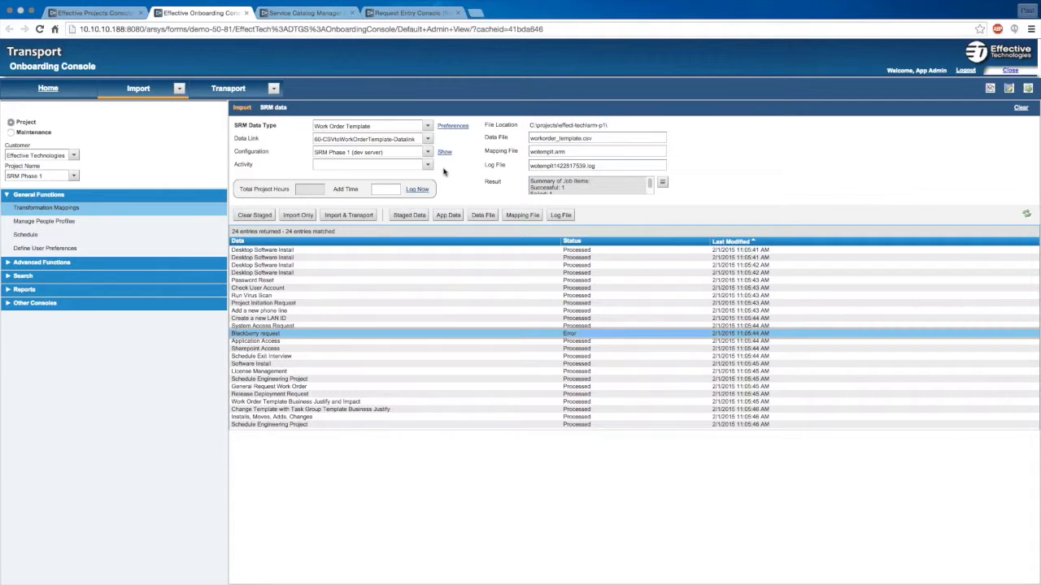
Display the staged SRM records for Navigational Category, Application Object Template and Process Definition Template in turn.
click(426, 128)
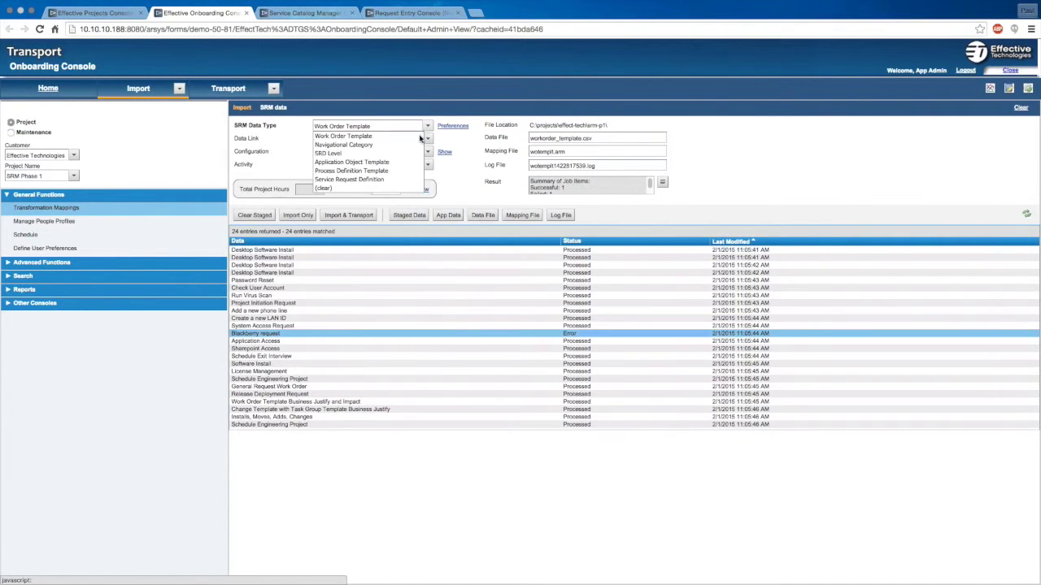
click(405, 144)
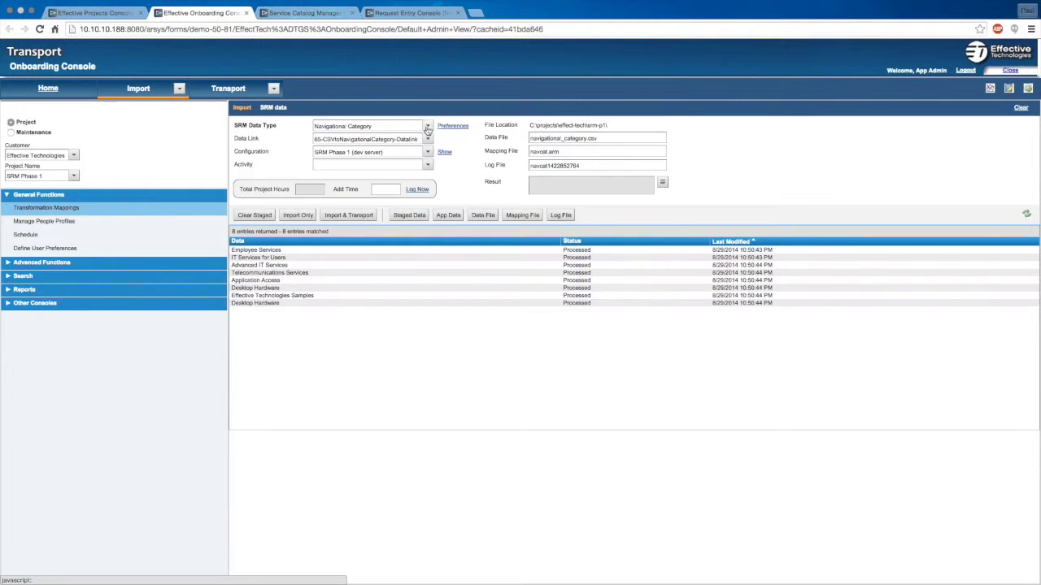
click(427, 128)
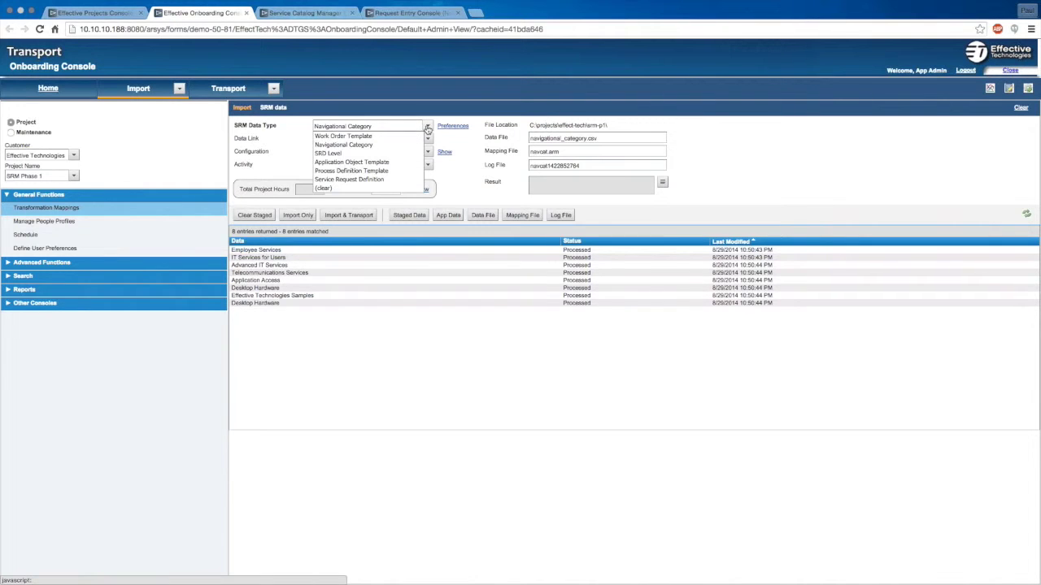
click(404, 162)
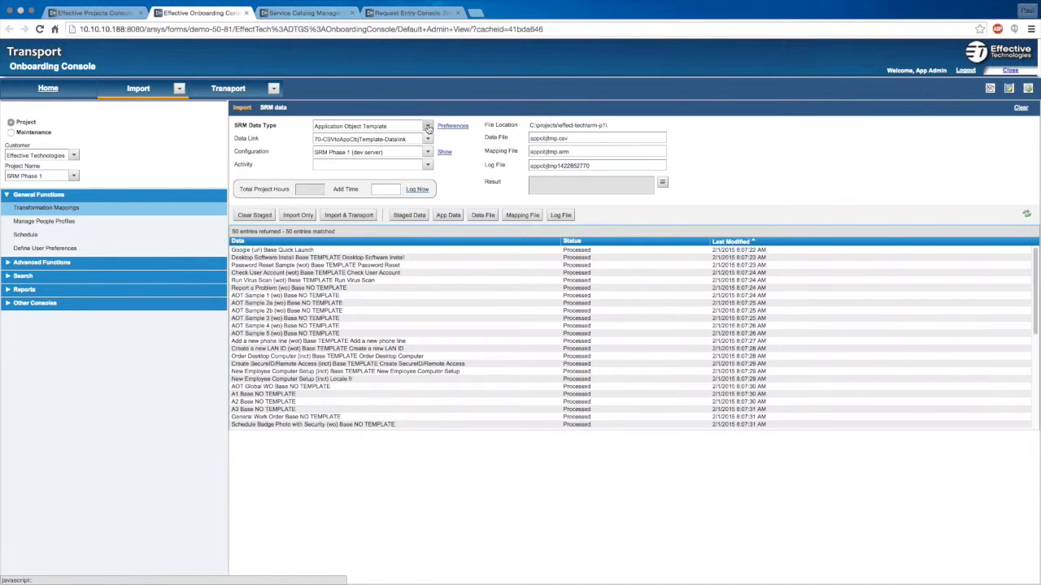
click(427, 128)
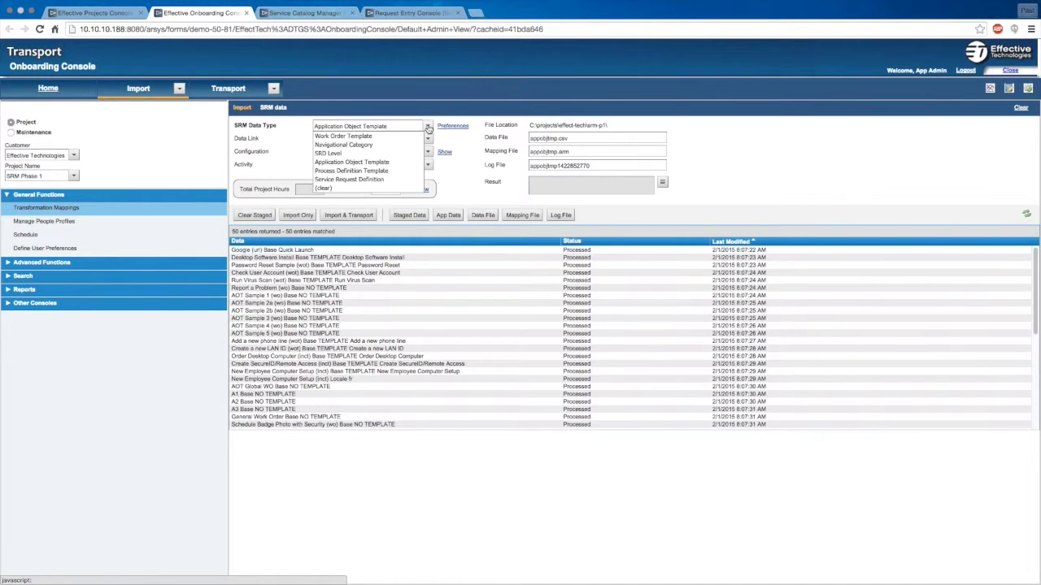
click(405, 172)
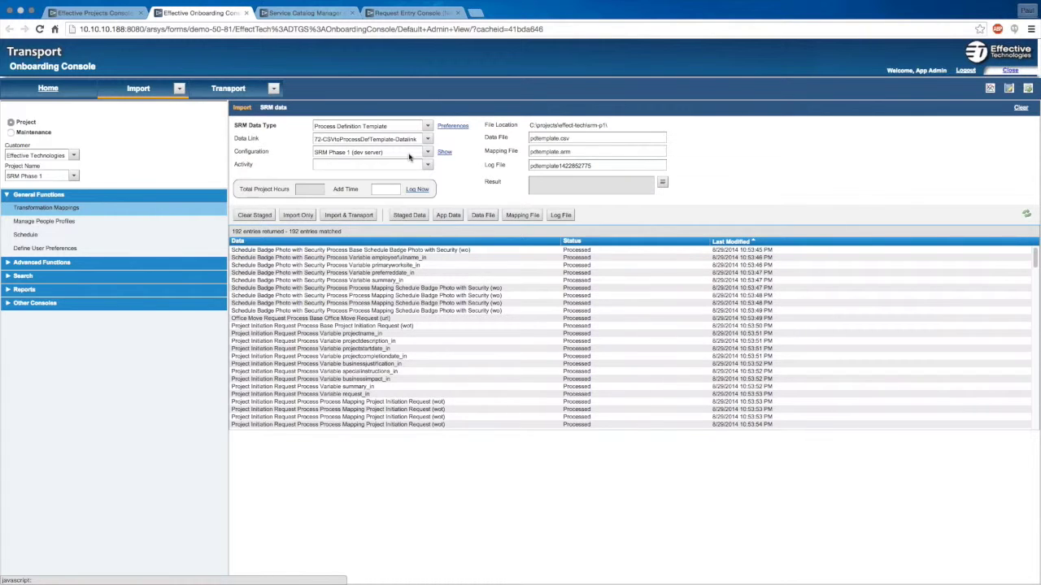
Search the Service Catalog Manager for all online request definitions with status Deployed, and view the available requests in the Request Entry Console.
click(338, 16)
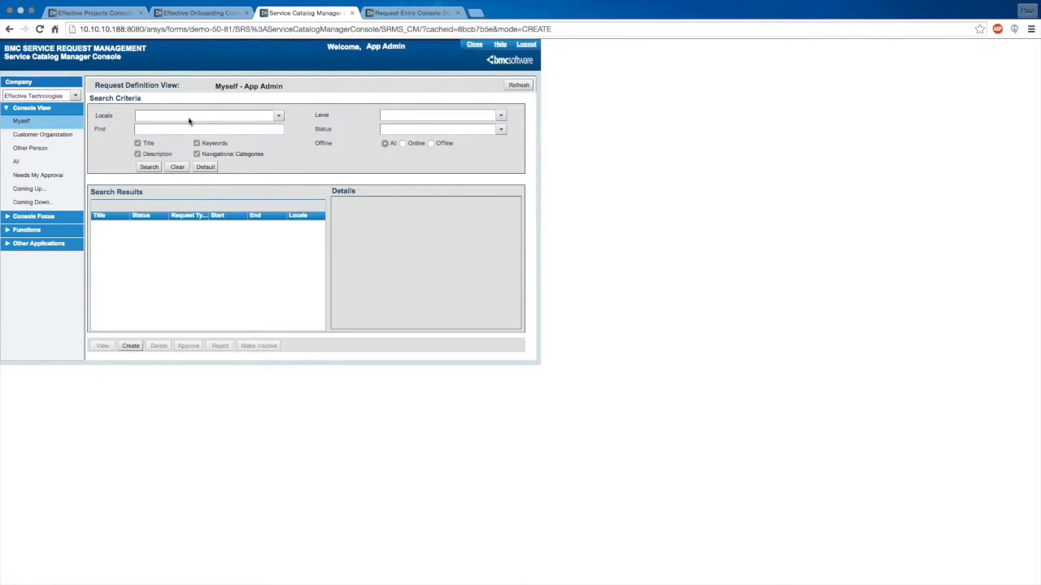
click(403, 143)
click(500, 115)
click(507, 111)
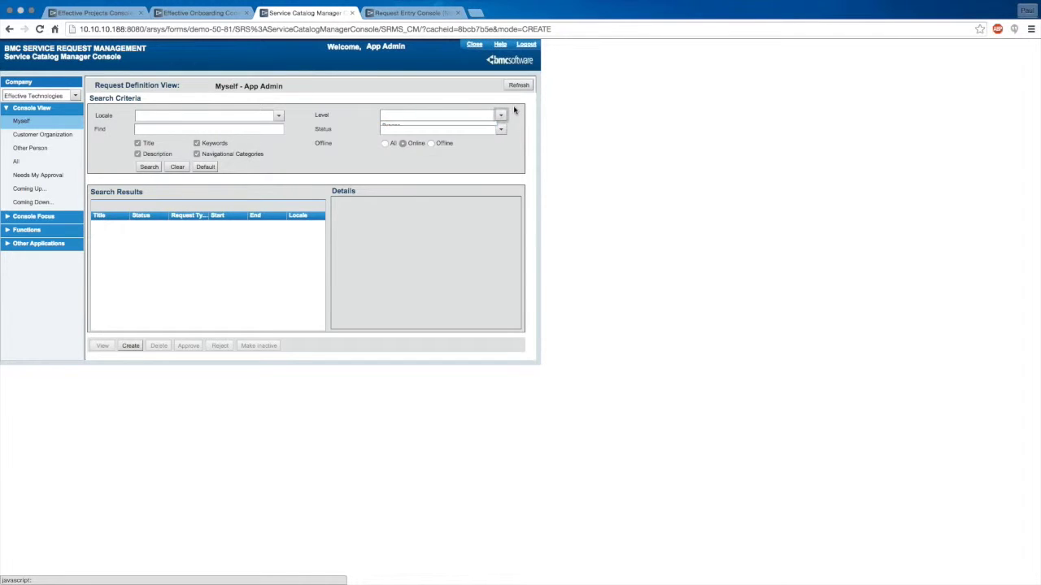
click(500, 129)
click(469, 165)
click(147, 168)
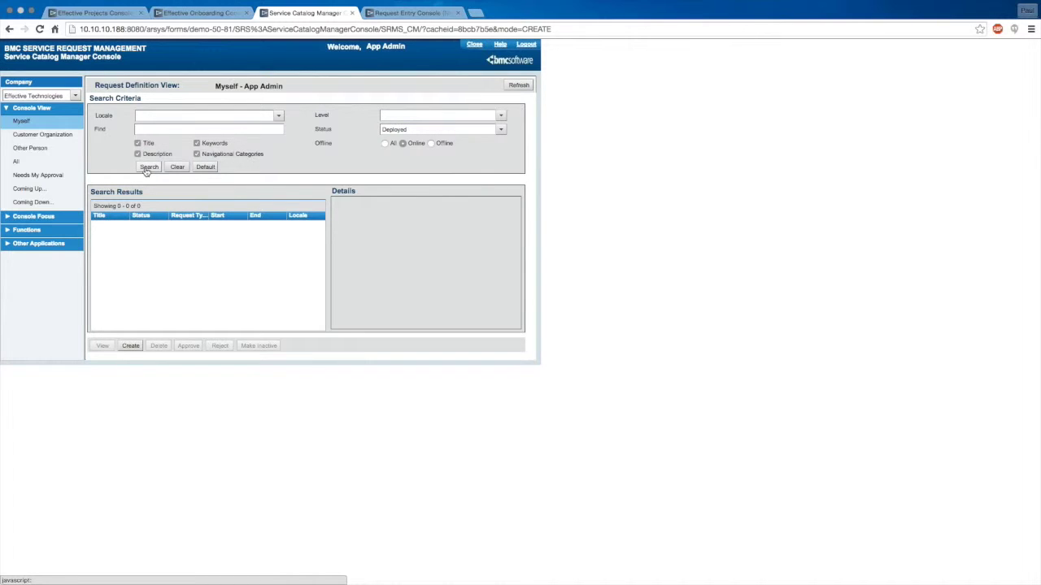
click(17, 161)
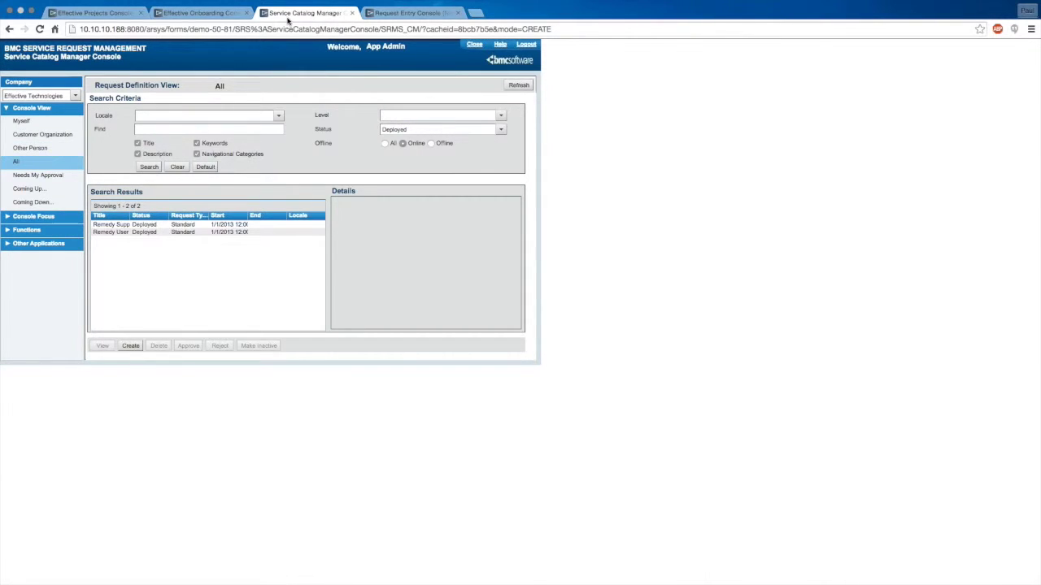
click(423, 26)
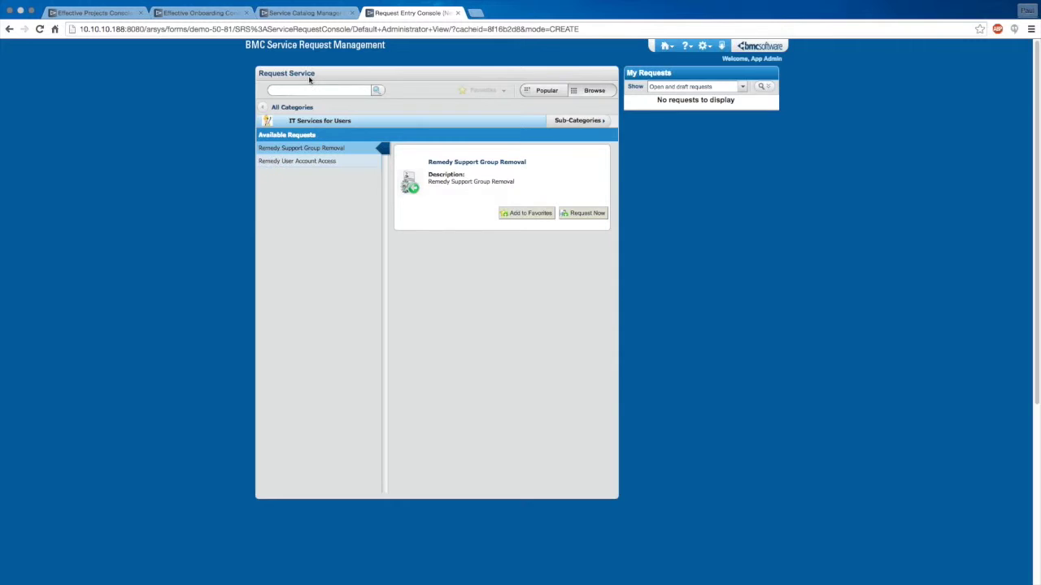
Return to the Onboarding Console and set the SRM data type to Service Request Definition.
click(215, 15)
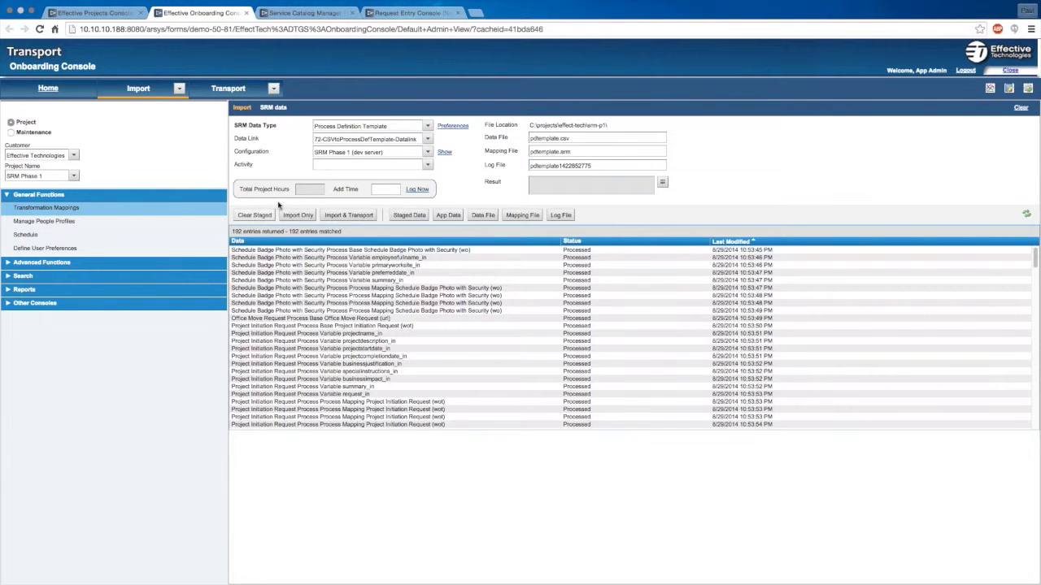
click(427, 127)
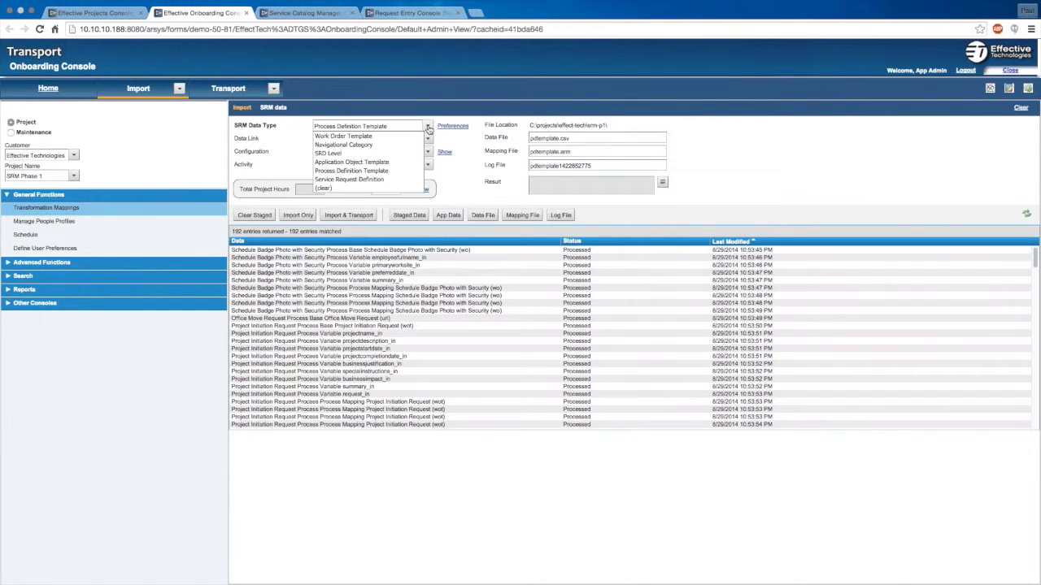
click(386, 179)
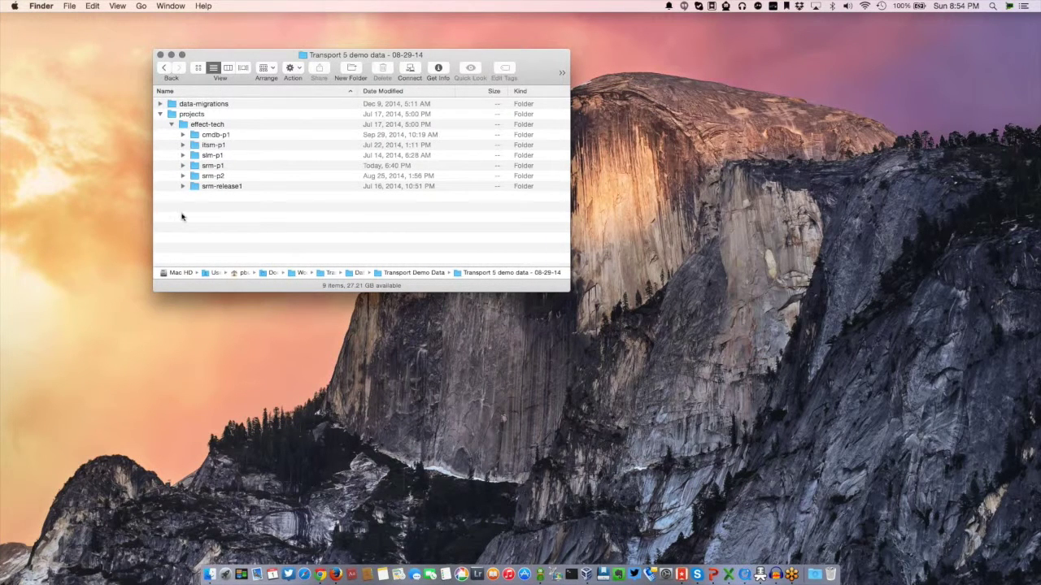
Locate srd.csv in the srm-p1 project folder in Finder and review the service request definition rows in Excel.
click(183, 165)
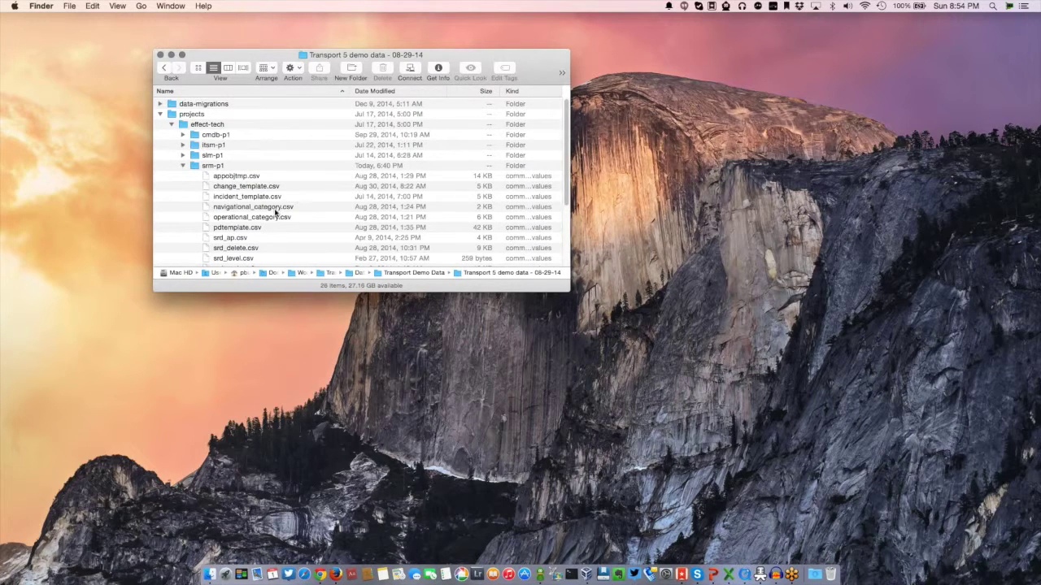
scroll(275, 212, down, 5)
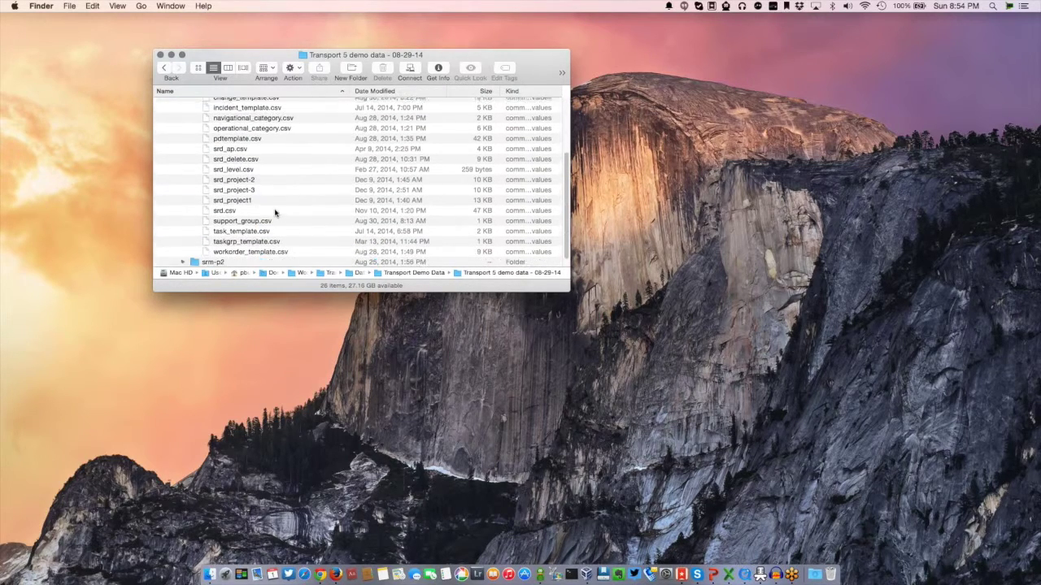
click(220, 211)
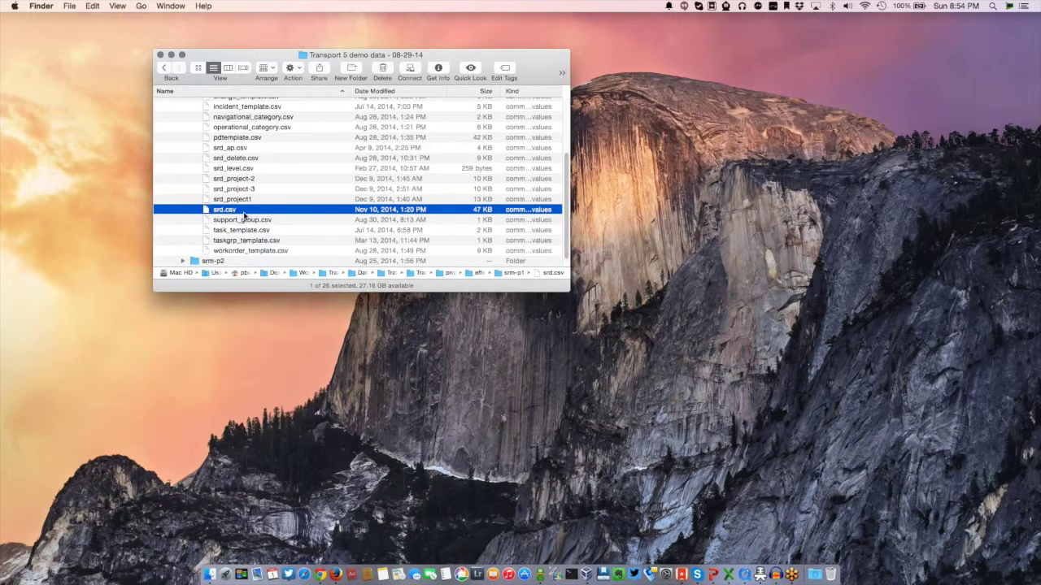
click(729, 574)
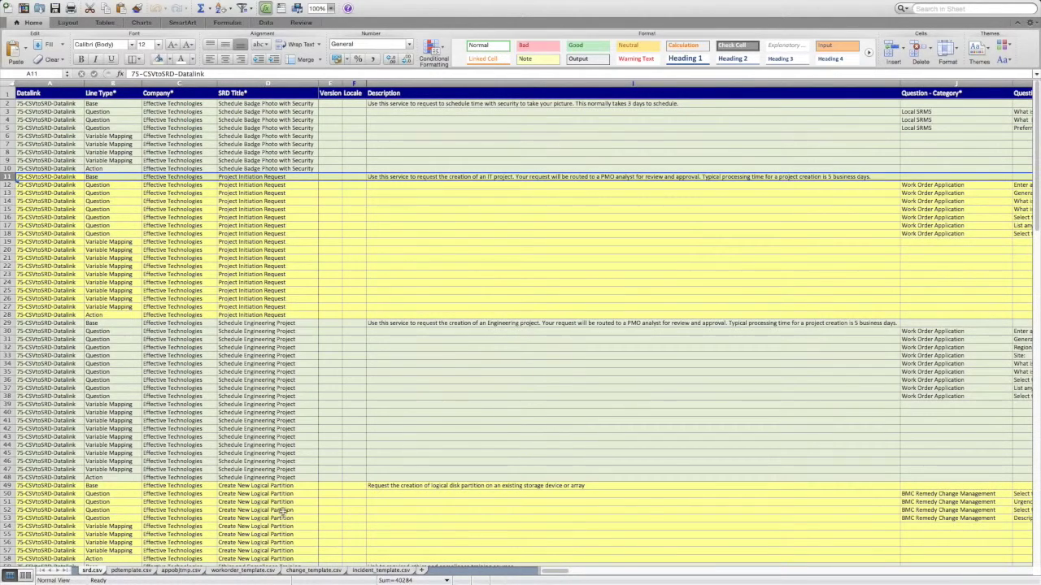
scroll(282, 512, down, 13)
scroll(283, 513, up, 12)
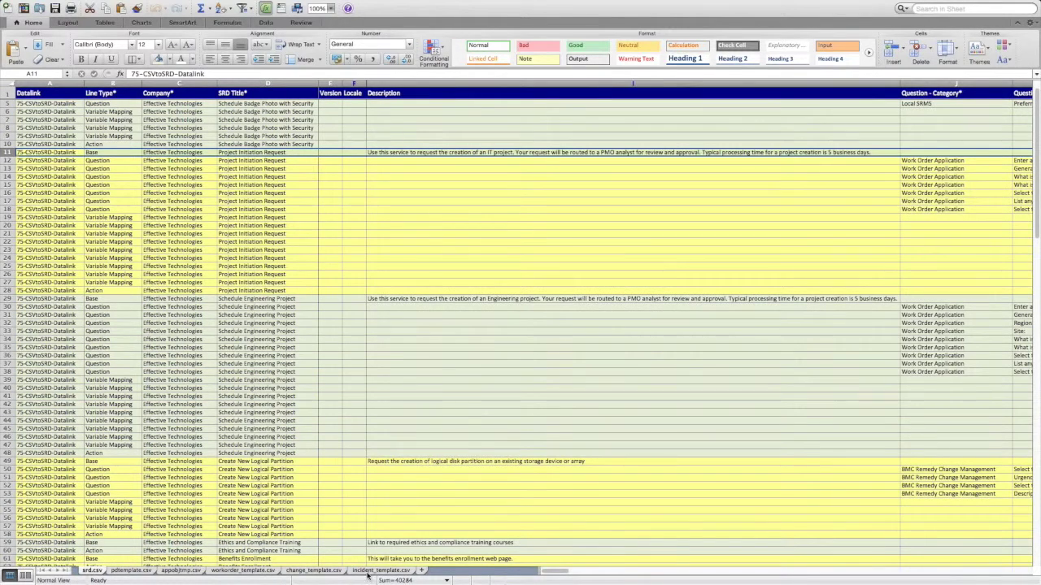
Review the incident_template.csv and change_template.csv sheets of the workbook.
click(370, 570)
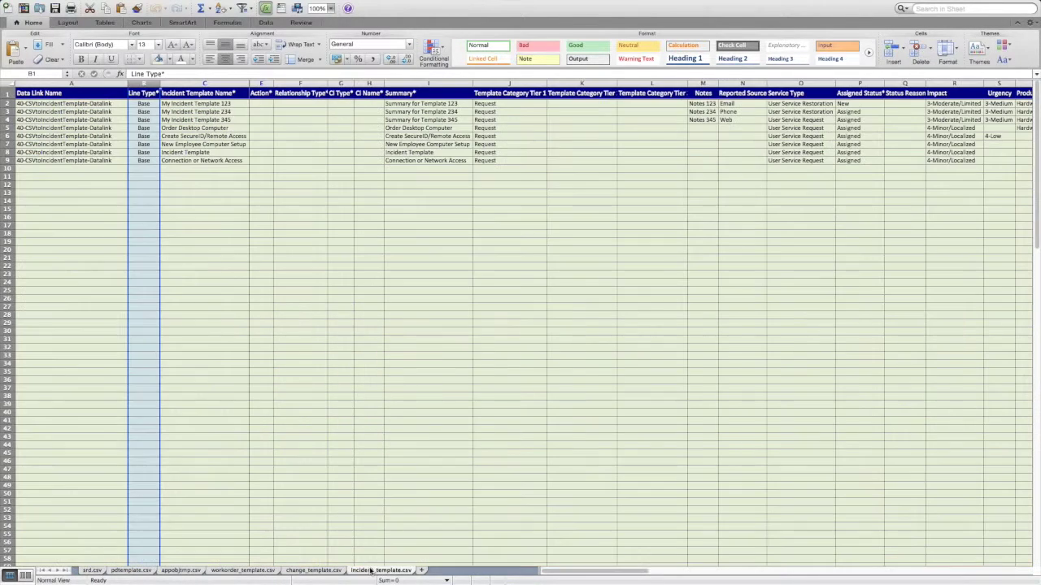
click(360, 348)
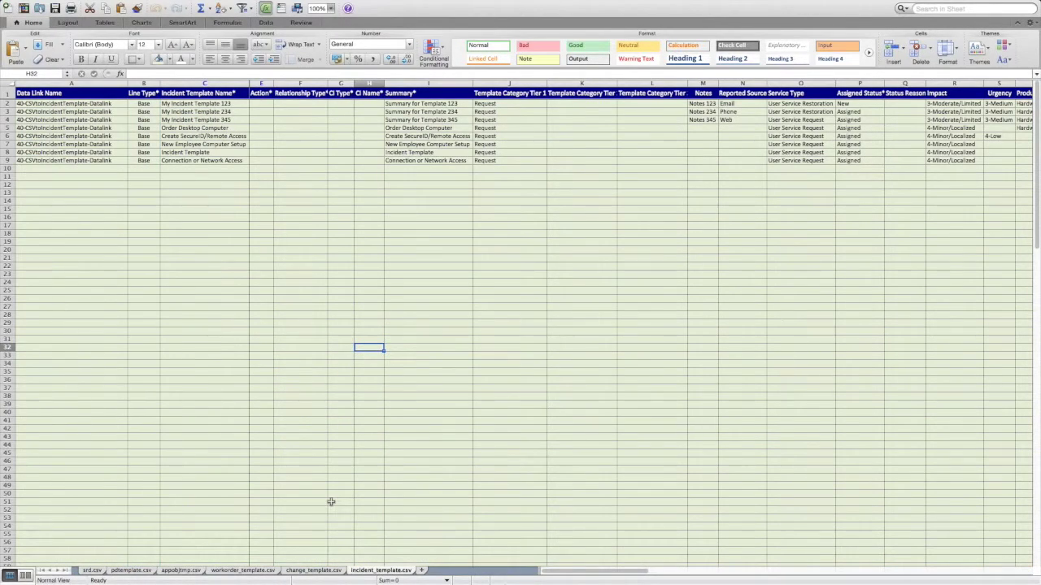
click(309, 572)
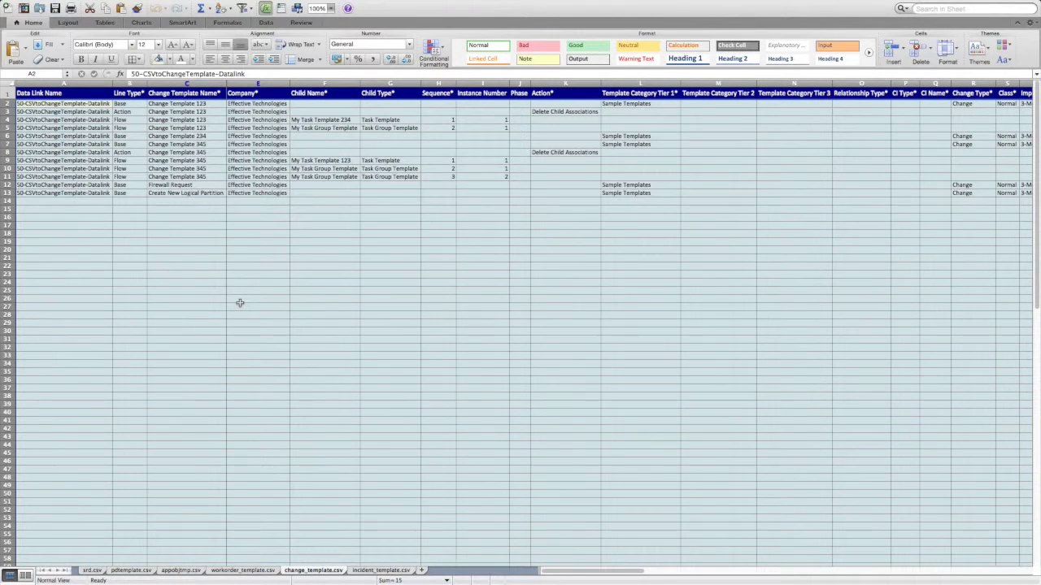
click(284, 184)
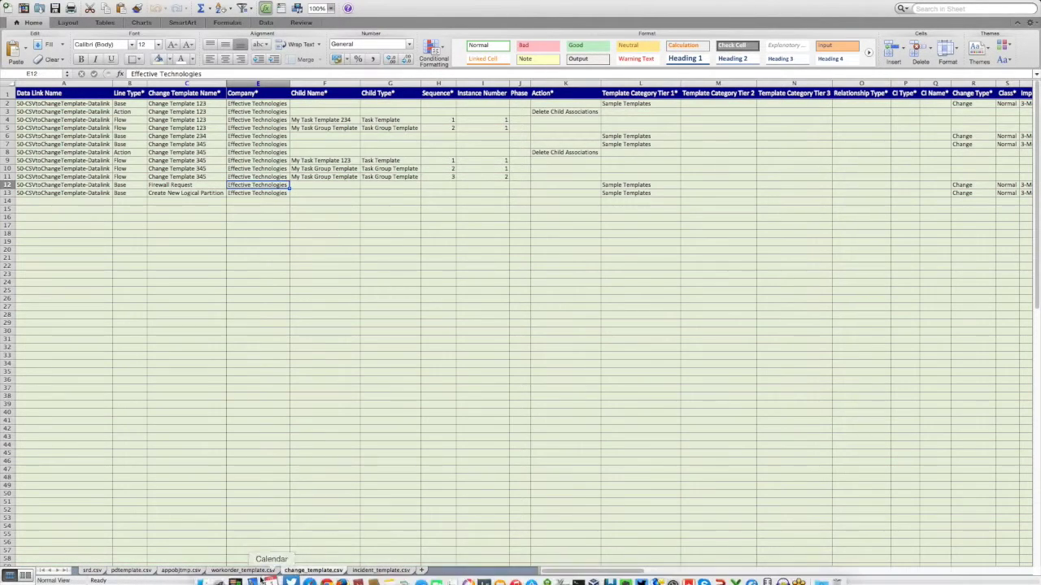
Examine the workorder_template.csv sheet, including the Base rows and the child task template assigned to Desktop Software Install.
click(241, 571)
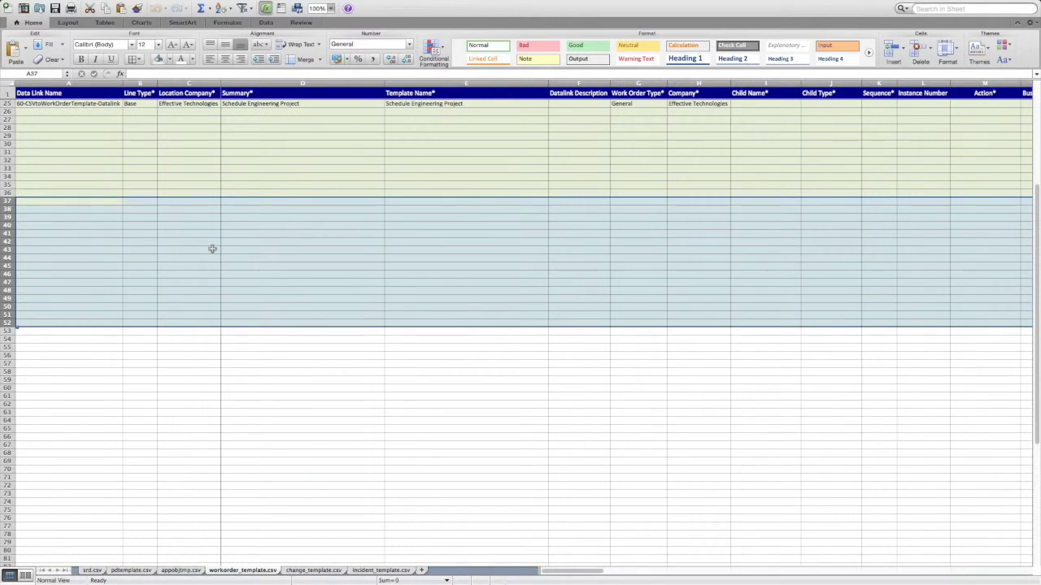
click(212, 248)
scroll(207, 244, up, 8)
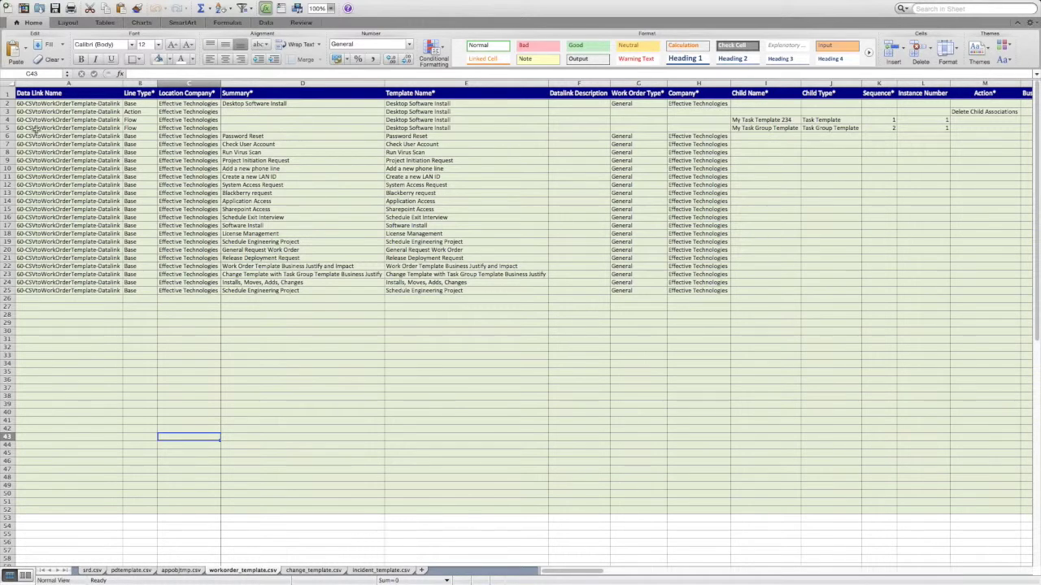
click(5, 137)
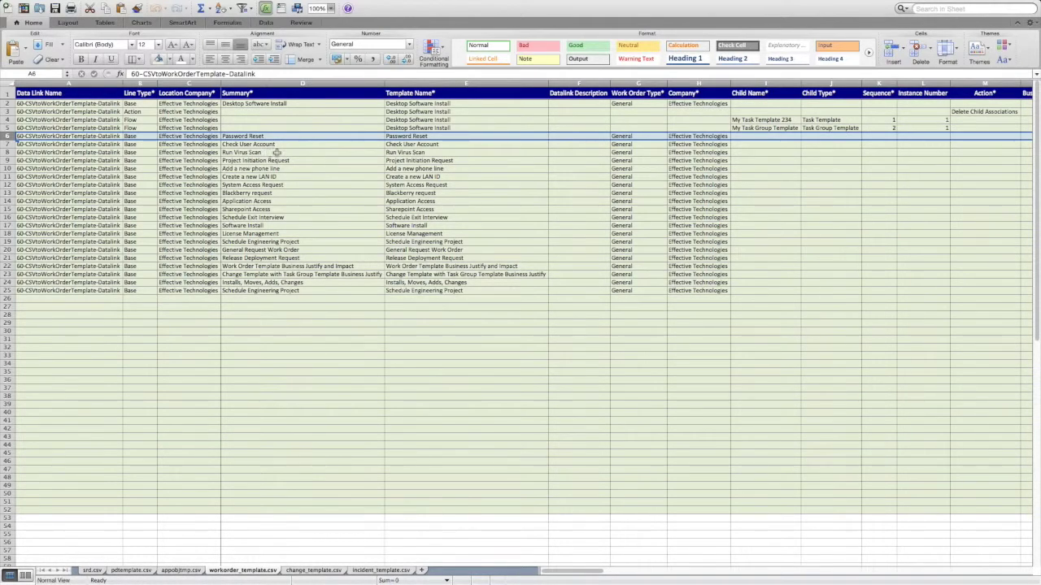
click(269, 145)
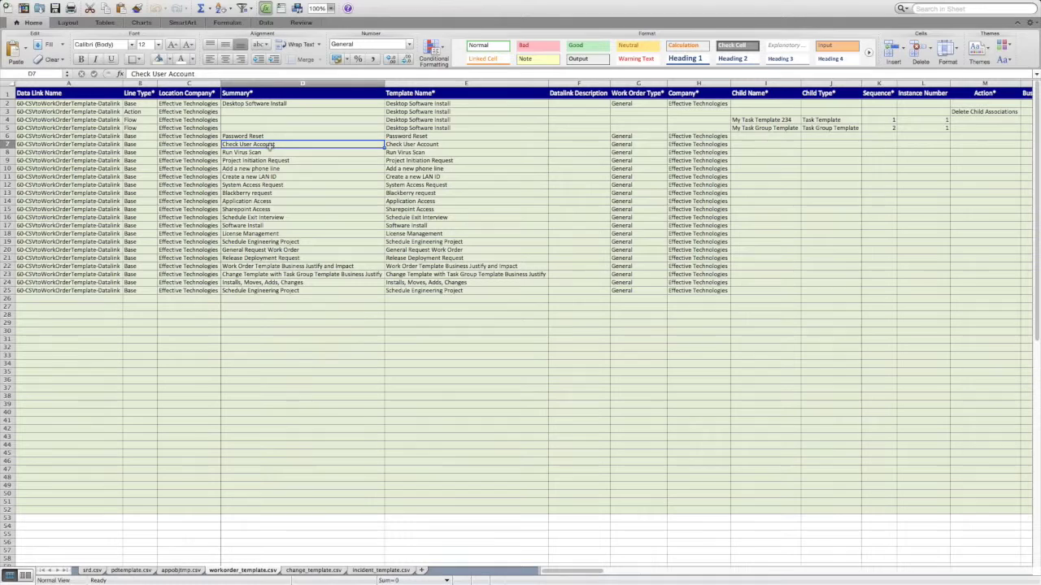
click(277, 106)
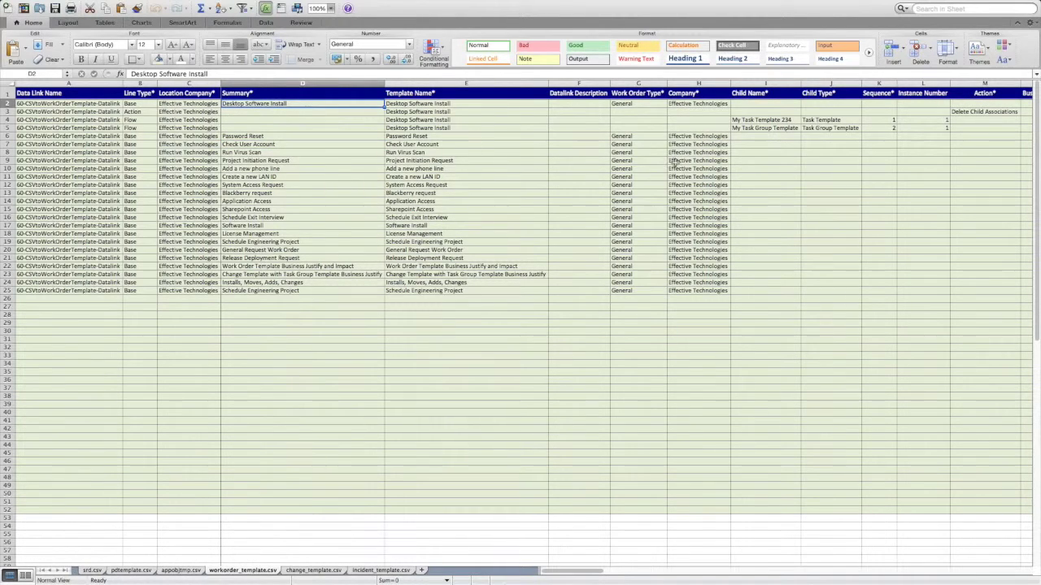
click(772, 121)
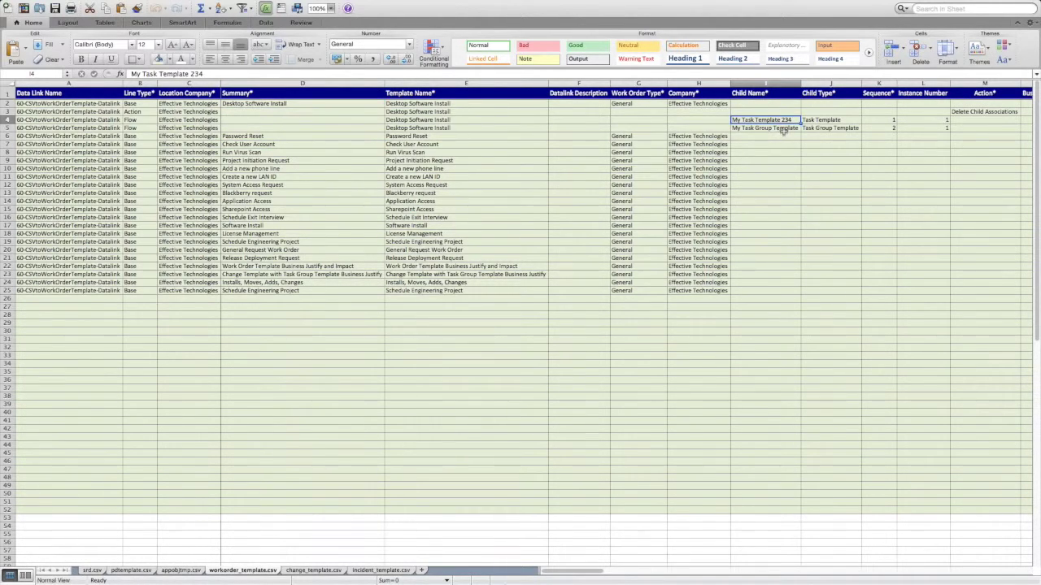
Highlight rows 2 to 4 of the workorder_template.csv sheet with a yellow fill.
click(783, 130)
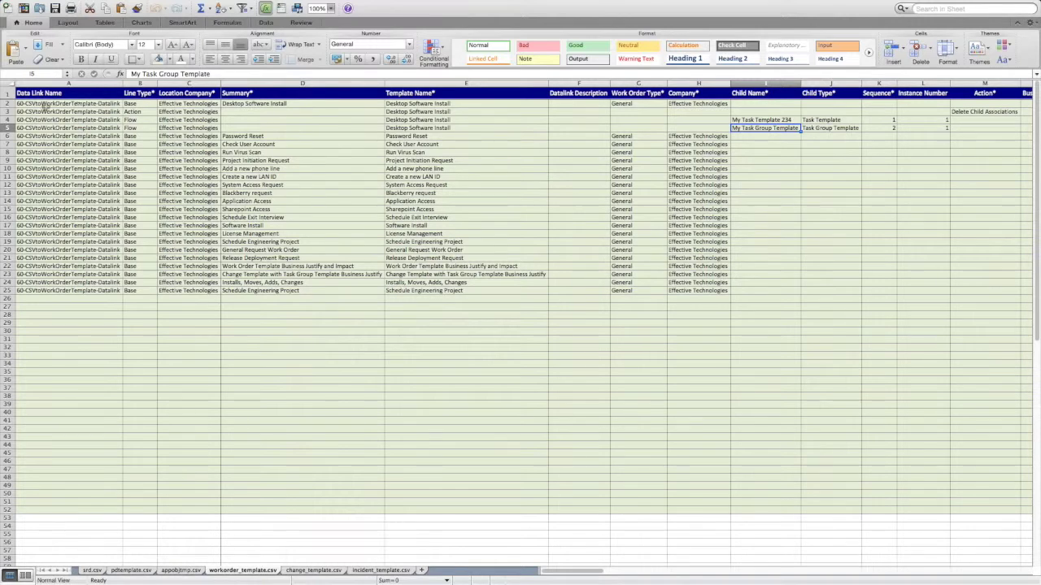
drag(8, 104, 11, 121)
click(170, 59)
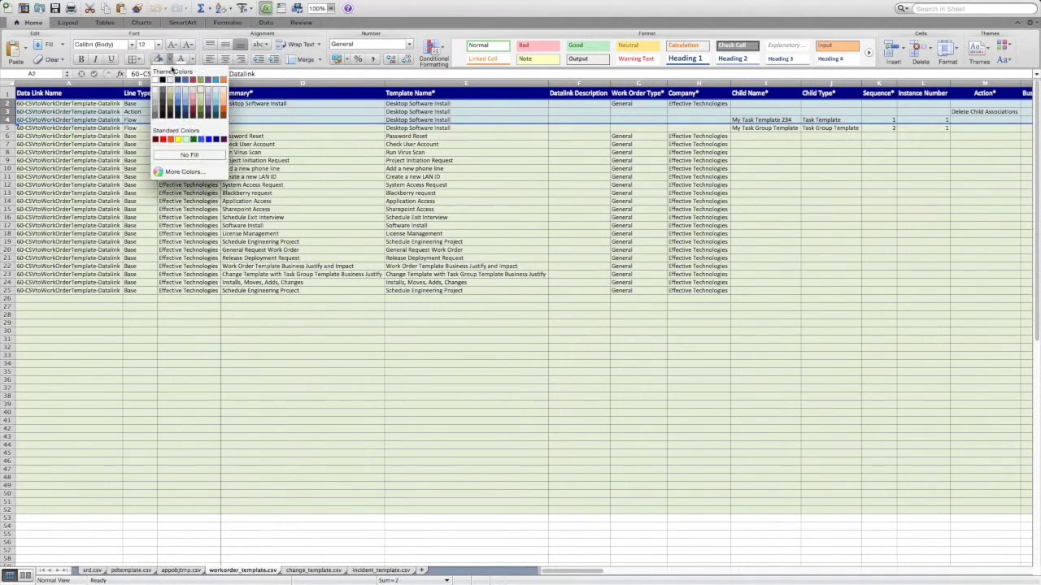
click(178, 139)
click(196, 226)
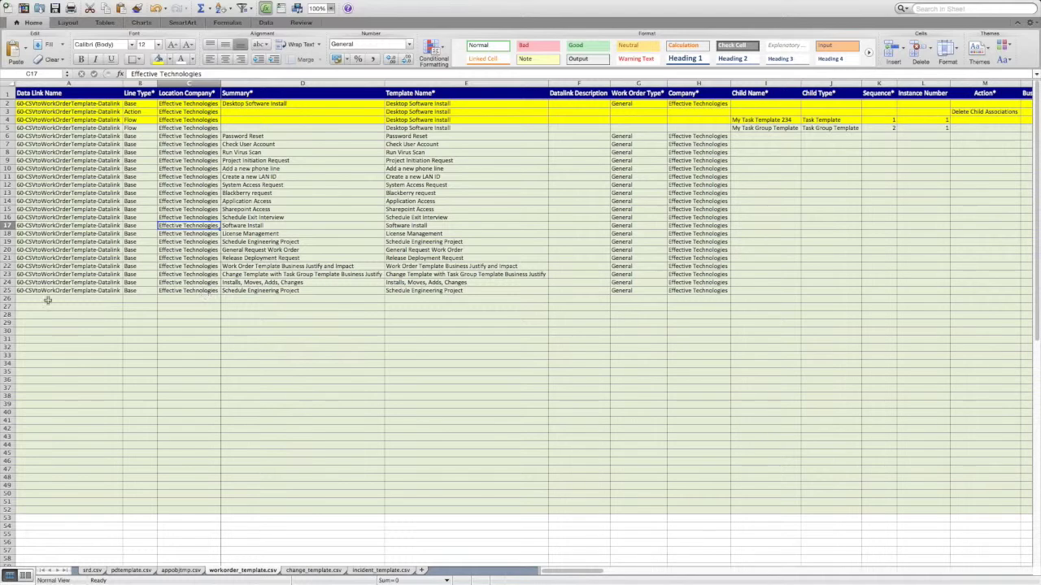
Copy the last Schedule Engineering Project row, row 25, into the empty rows 26 to 35.
click(8, 290)
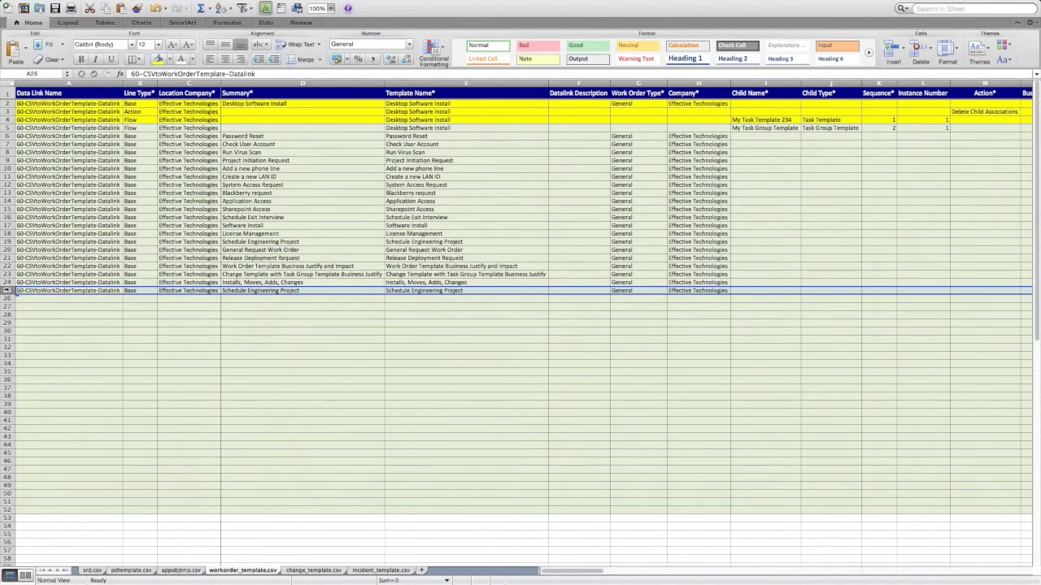
key(super+c)
drag(17, 299, 14, 374)
key(super+v)
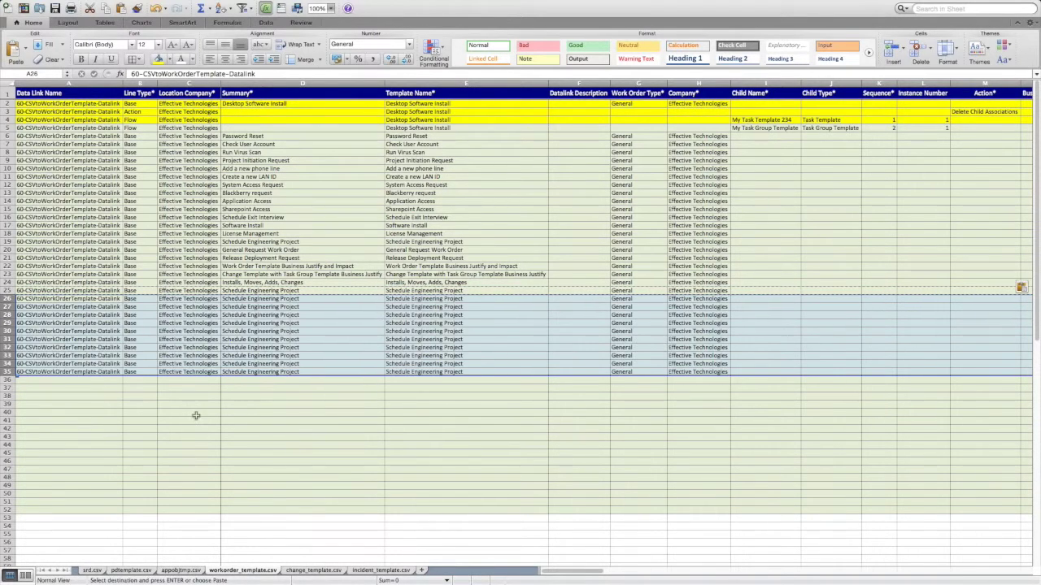
click(355, 445)
Set the Summary in row 26 to "Schedule Engineering Project 2", fill the numbered series down to row 35, and leave D36 empty.
click(314, 298)
triple_click(314, 298)
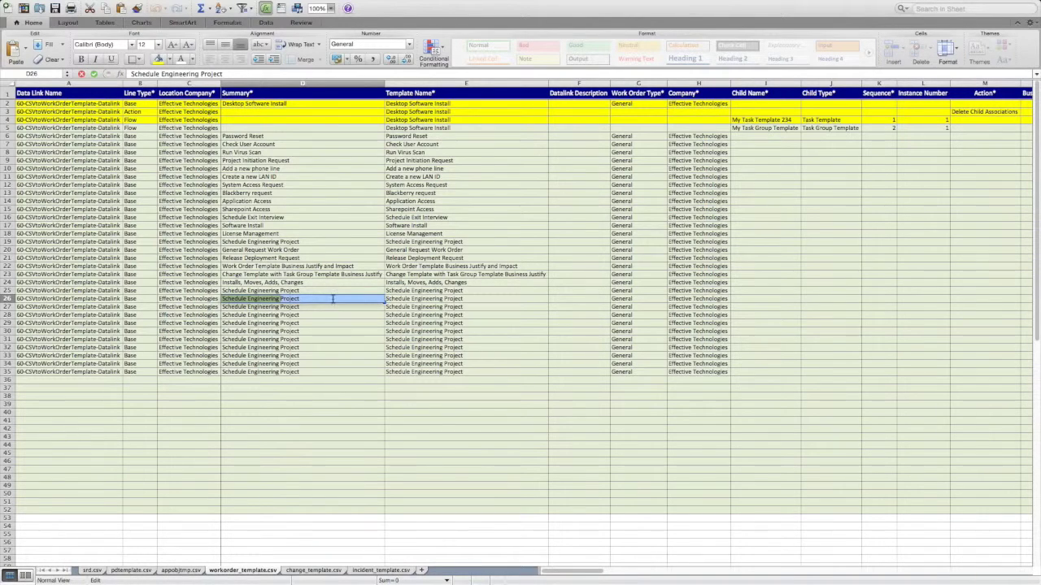
text(2)
key(Return)
drag(384, 302, 376, 380)
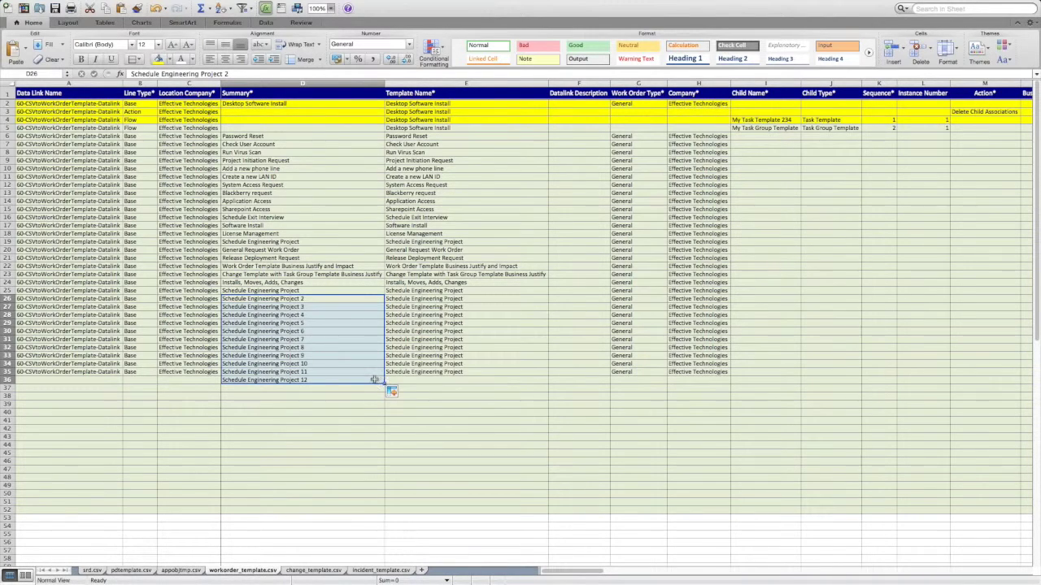
click(366, 380)
key(BackSpace)
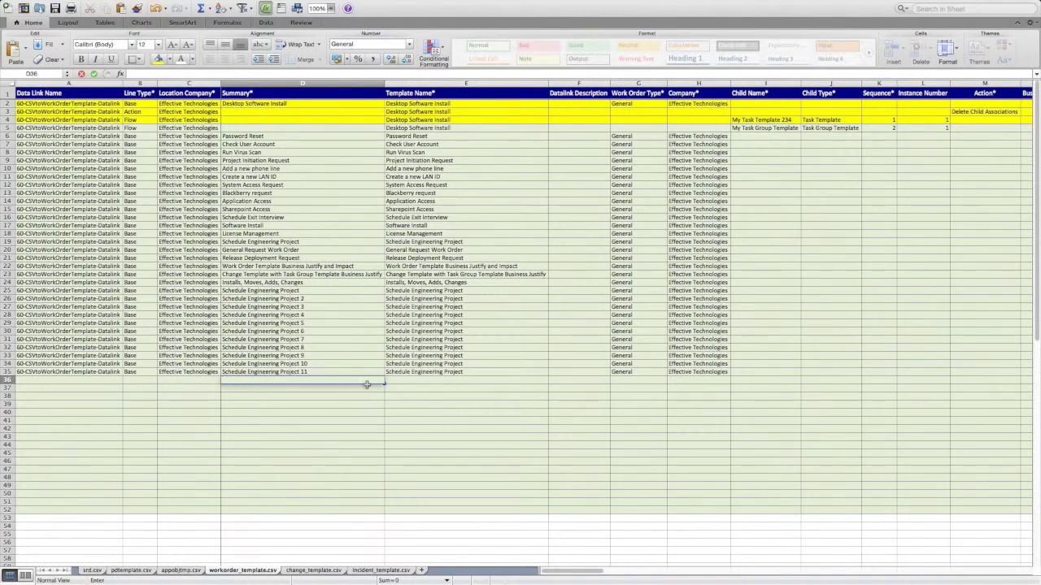
click(382, 405)
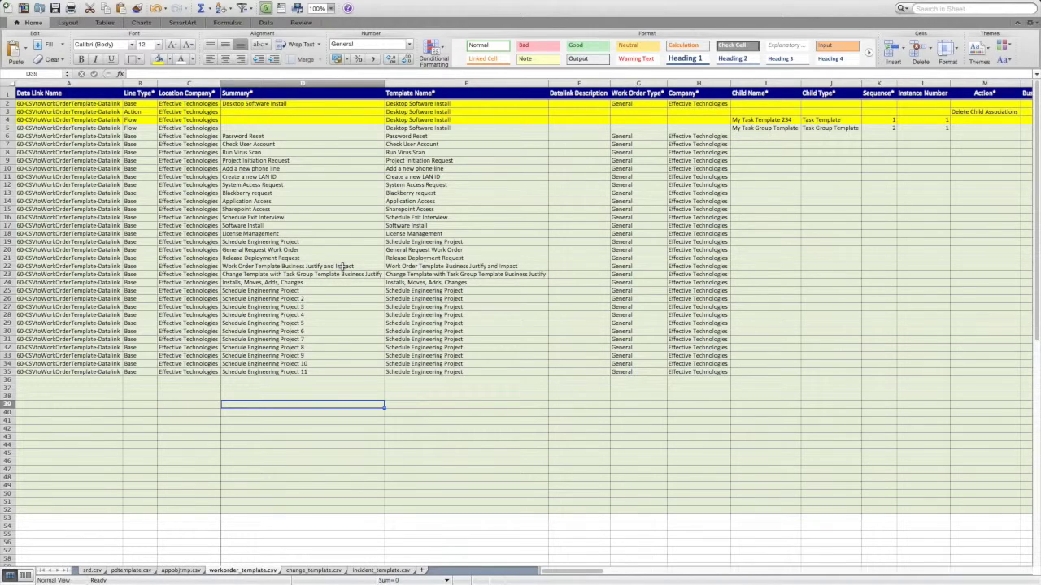
Review the work order template's operational category, product category, manager support and assignee support columns.
scroll(543, 326, right, 6)
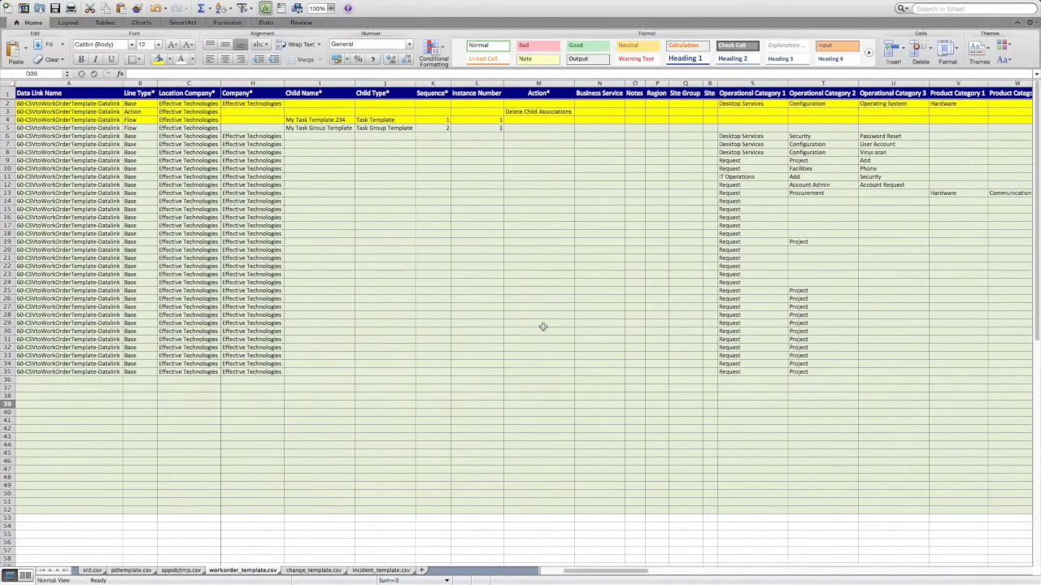
scroll(543, 326, right, 3)
scroll(543, 326, right, 1)
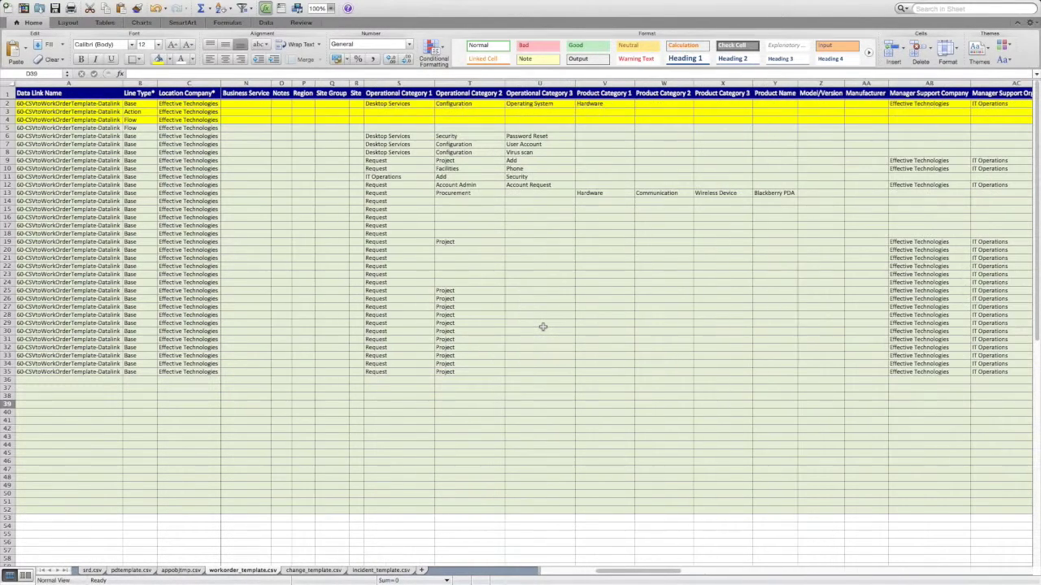
scroll(543, 327, right, 7)
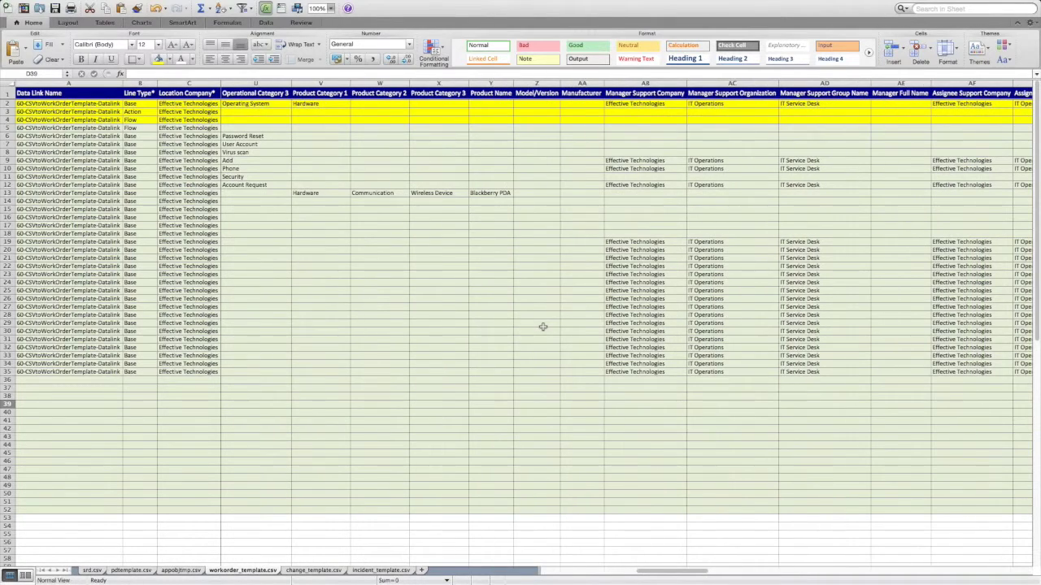
scroll(542, 326, left, 17)
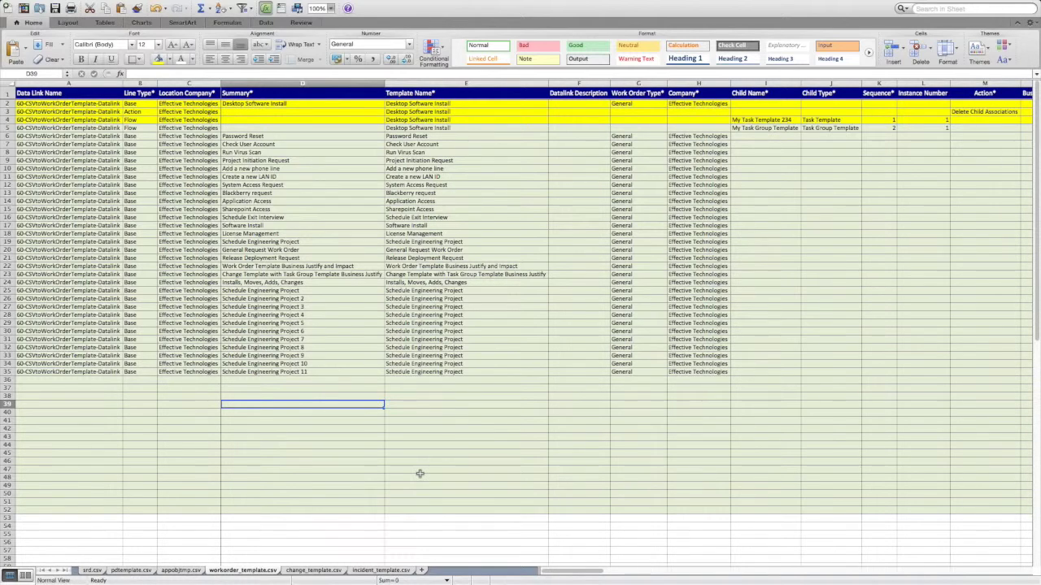
Examine the Desktop Software Install row on the appobjtmp.csv sheet, including its name, summary and Target Data mapping.
click(181, 571)
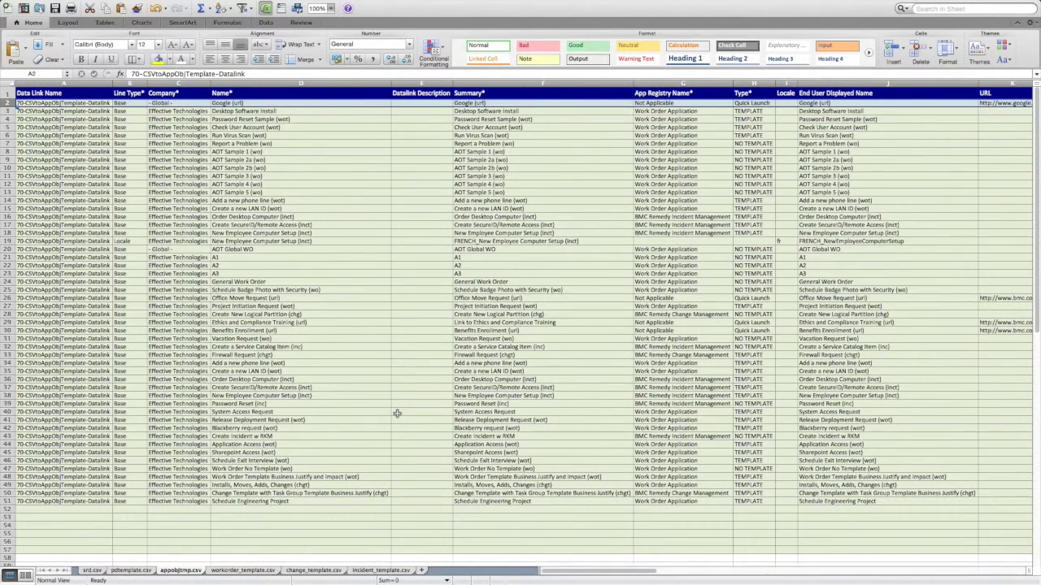
click(397, 414)
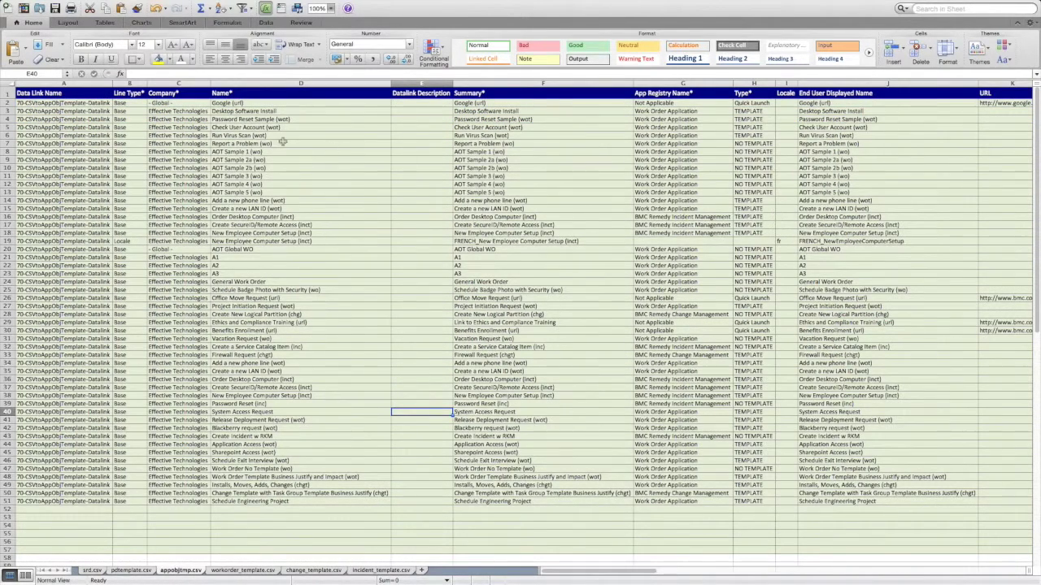
click(258, 109)
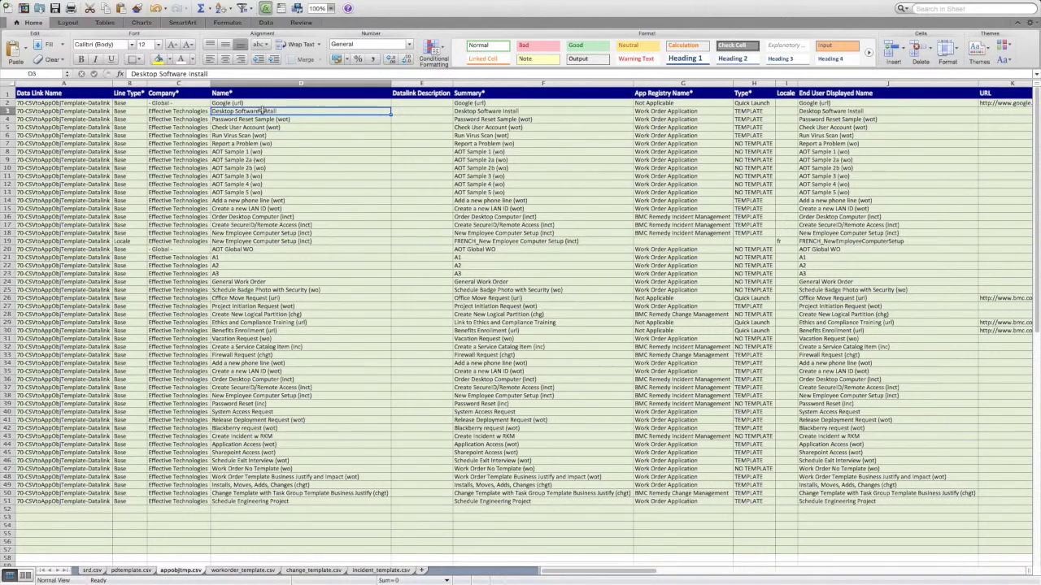
click(516, 112)
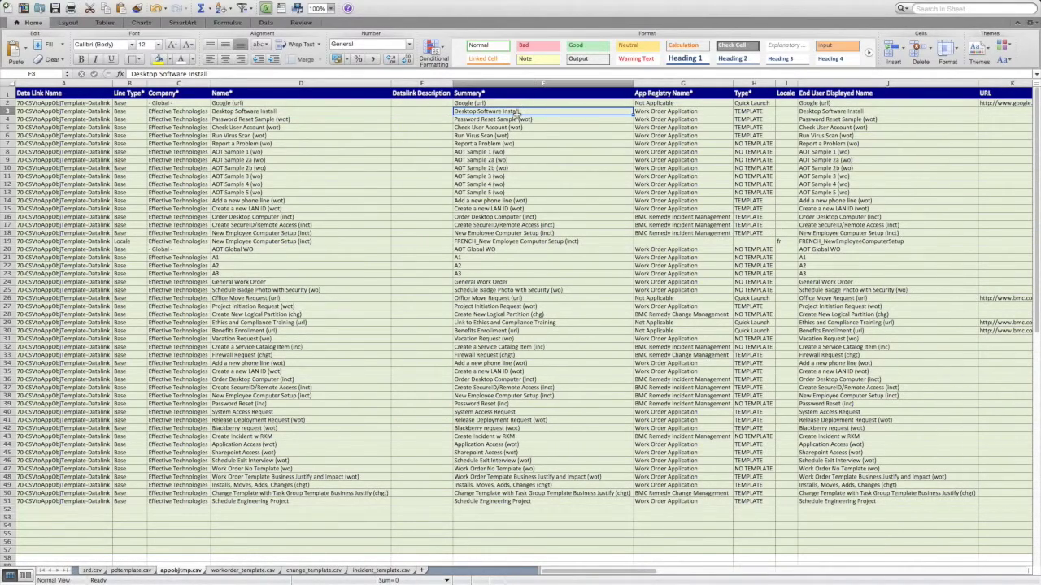
scroll(515, 111, right, 6)
click(590, 110)
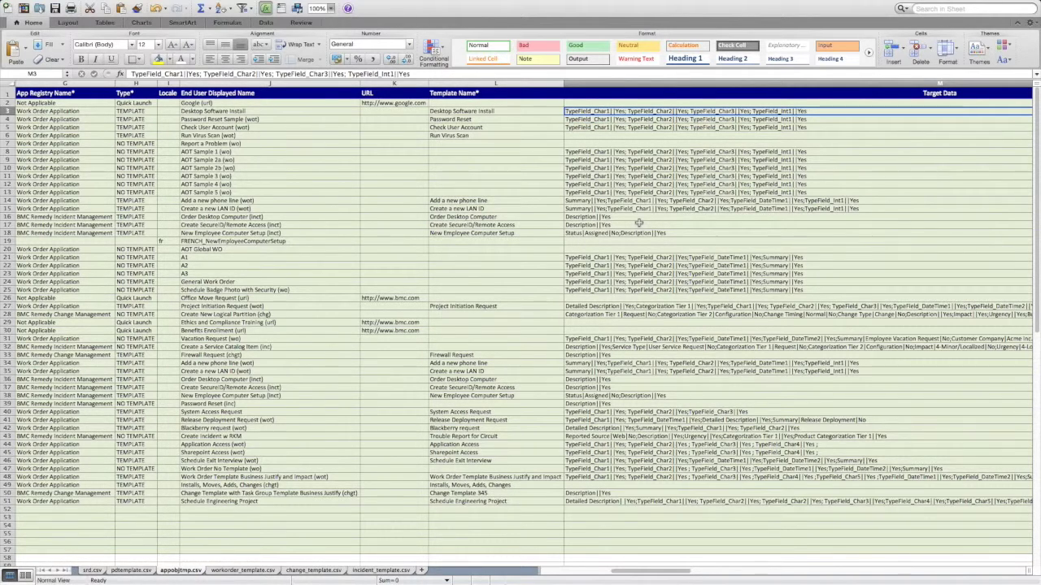
scroll(639, 222, left, 10)
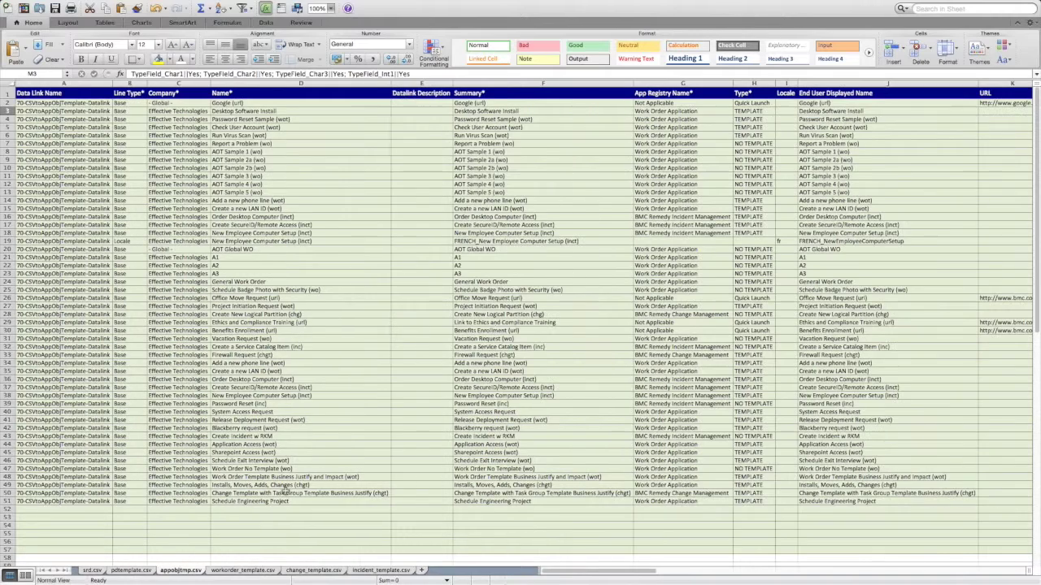
Examine the Project Initiation Request Process rows on the pdtemplate.csv sheet, including line types, variables, target data and mapped input variables.
click(142, 573)
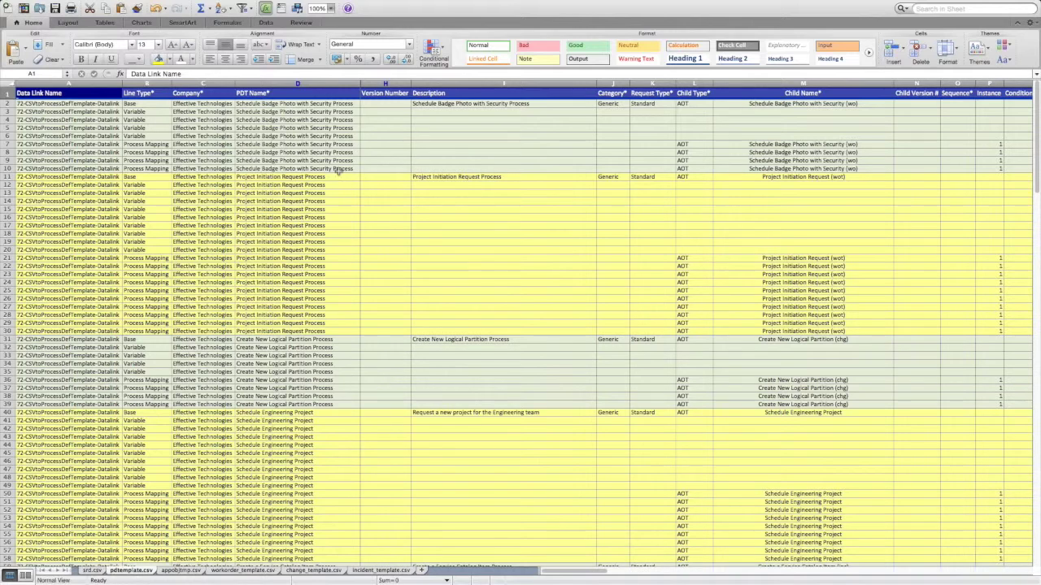
click(145, 177)
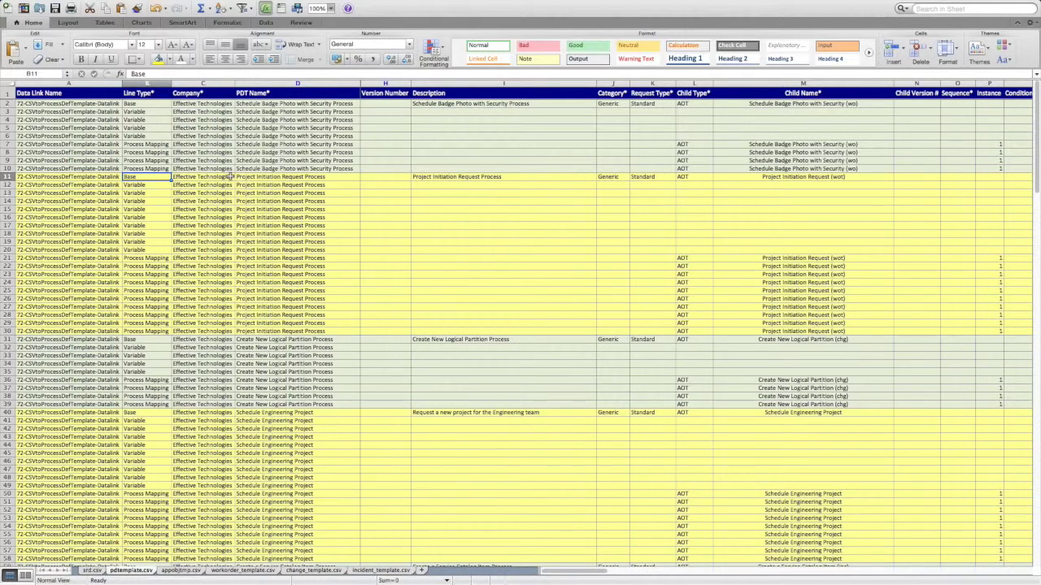
click(144, 185)
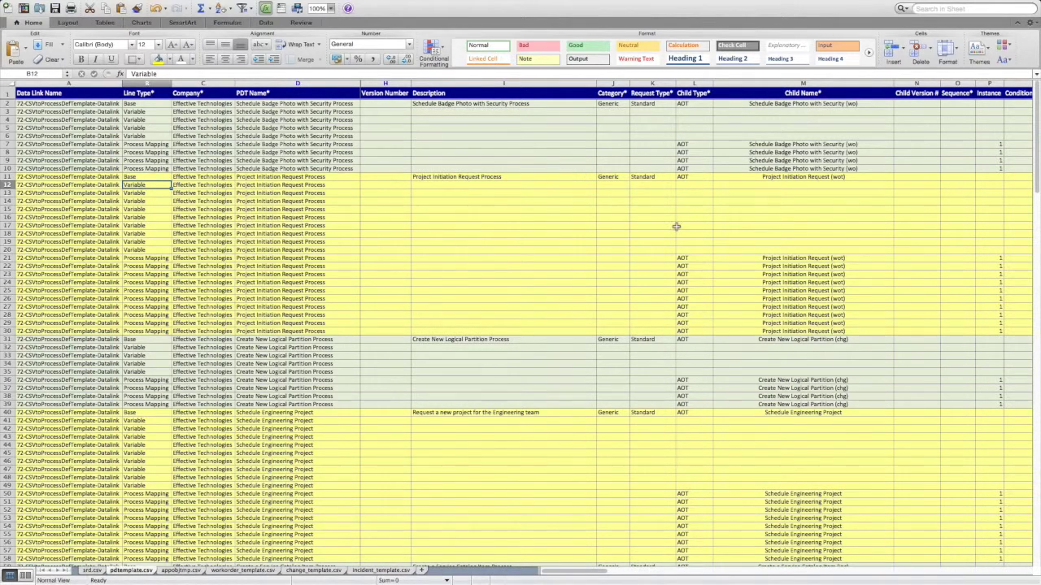
scroll(676, 226, right, 10)
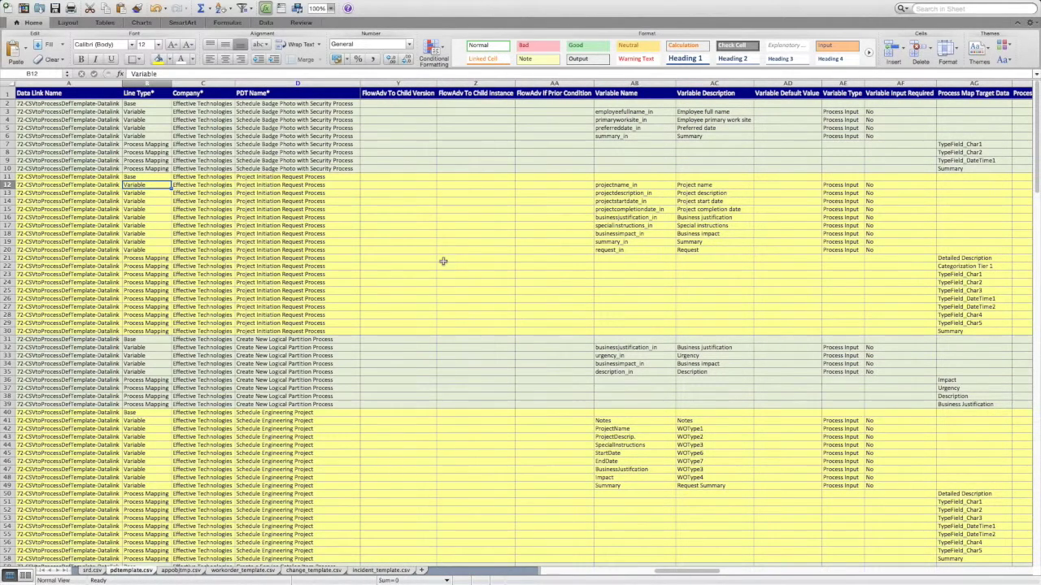
click(978, 258)
scroll(958, 257, right, 5)
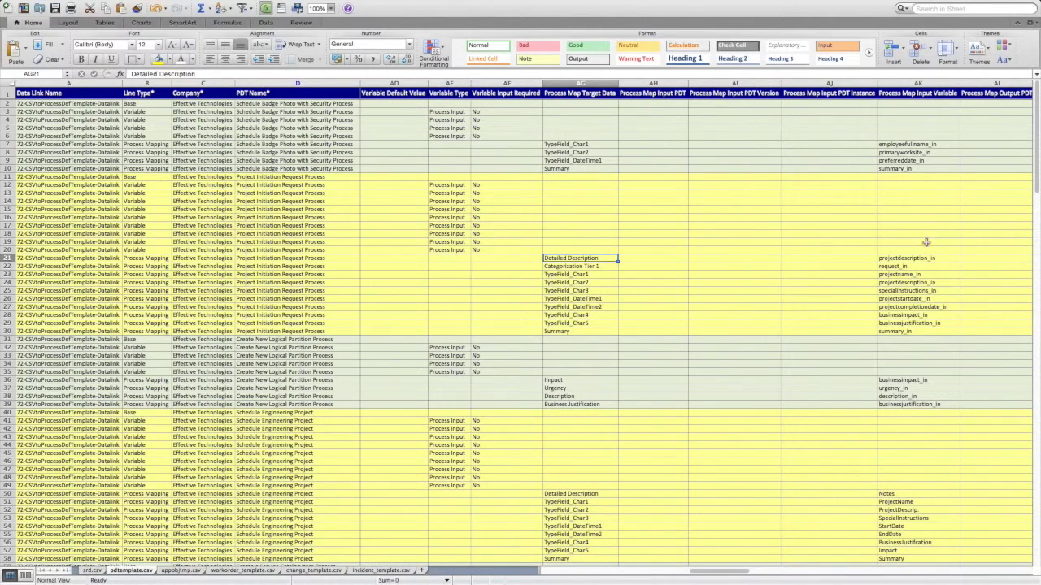
click(916, 260)
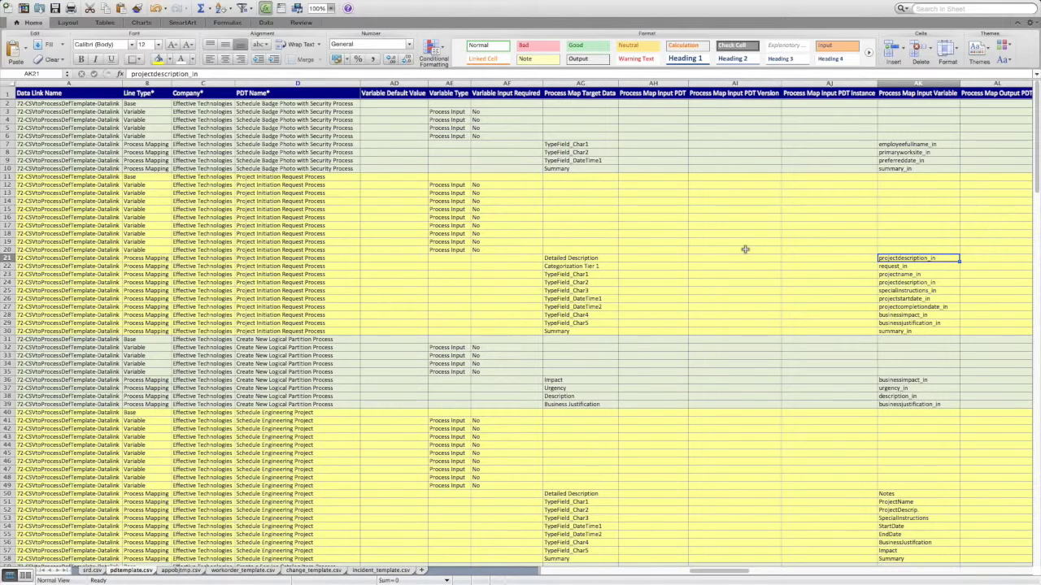
Locate the New Hire Process rows on the pdtemplate.csv sheet and bring up their Flow lines' child details.
scroll(706, 252, down, 7)
scroll(464, 328, down, 14)
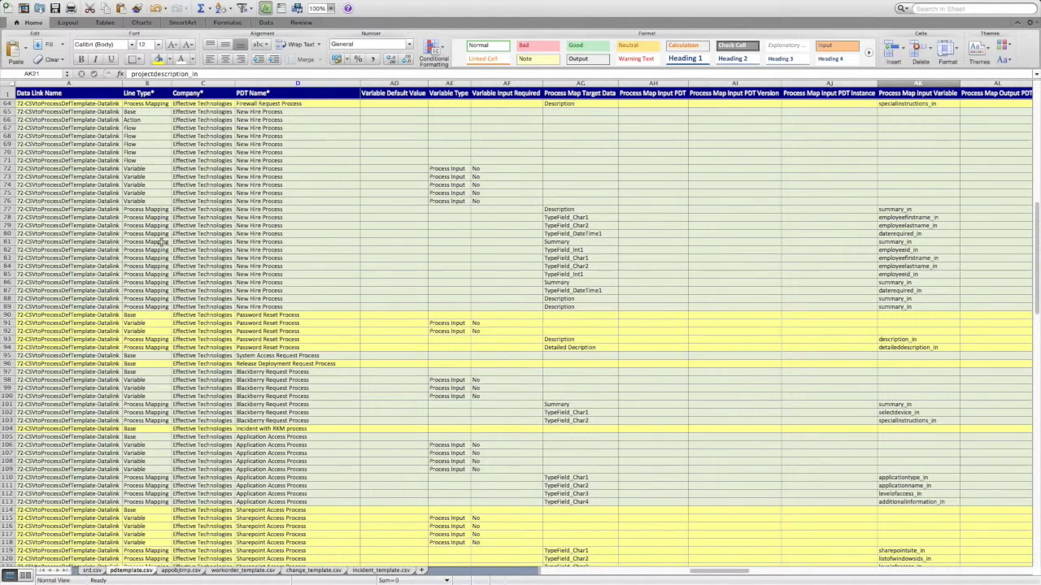
click(153, 135)
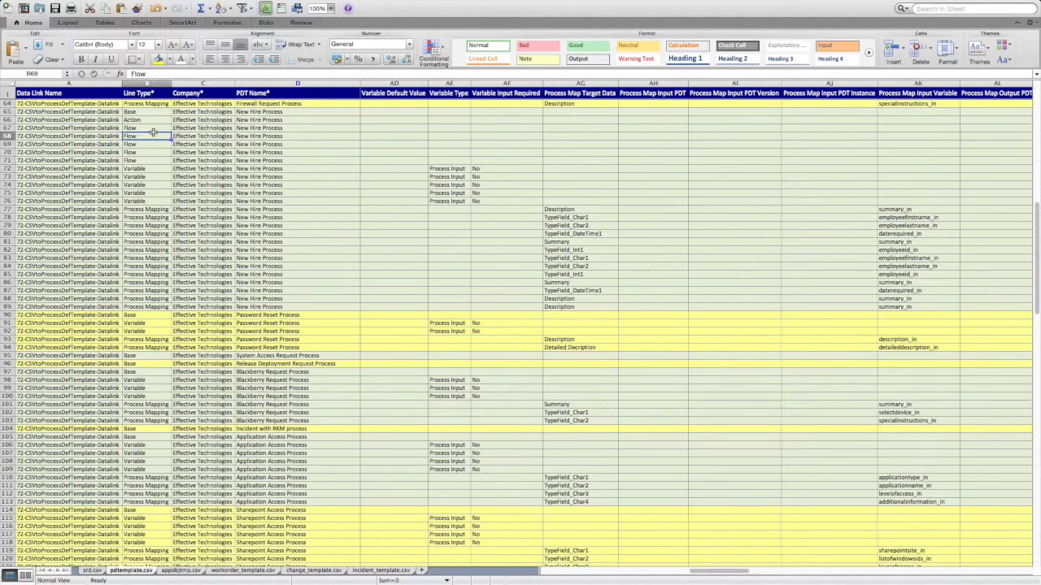
scroll(391, 175, right, 2)
scroll(410, 175, left, 18)
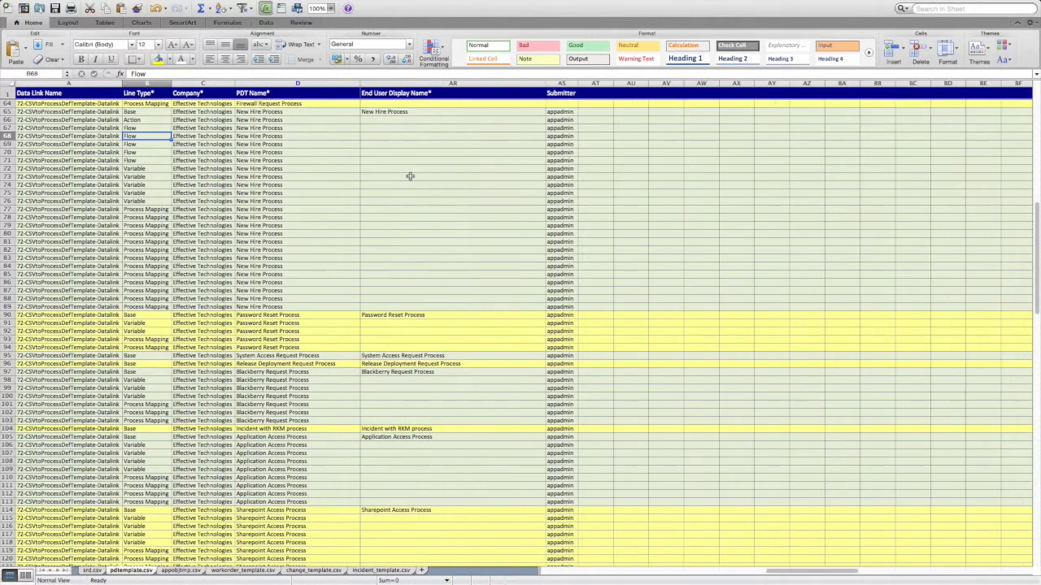
scroll(410, 176, up, 1)
scroll(410, 176, left, 6)
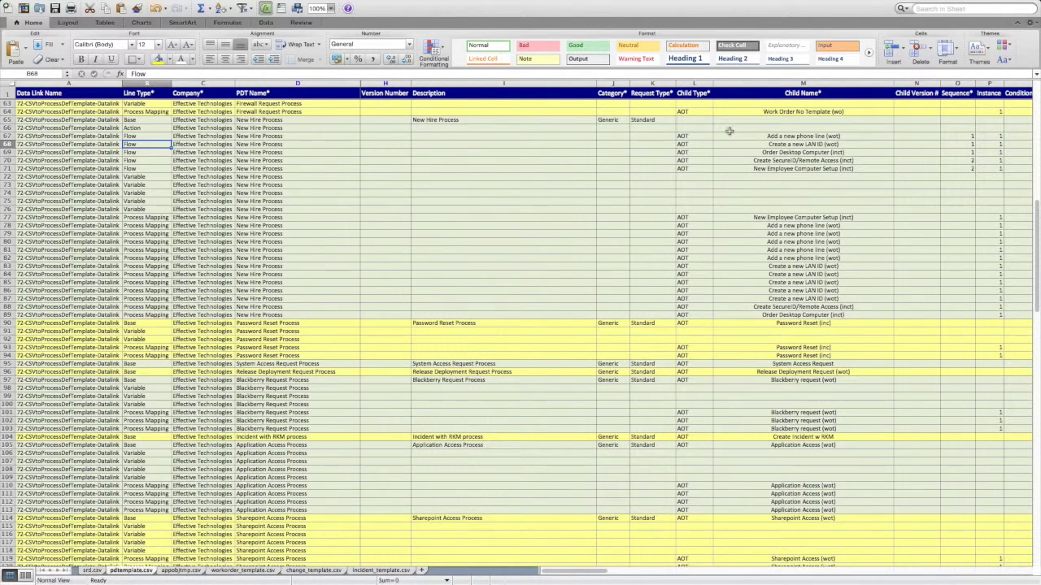
Check the child names and sequence numbers of the New Hire Process Flow rows.
click(794, 136)
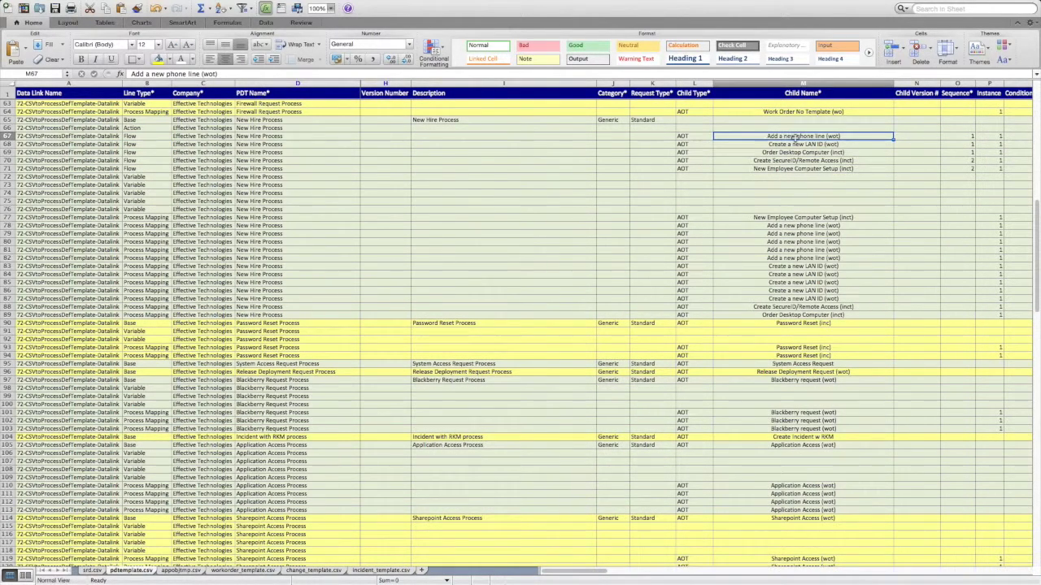
click(794, 145)
click(794, 153)
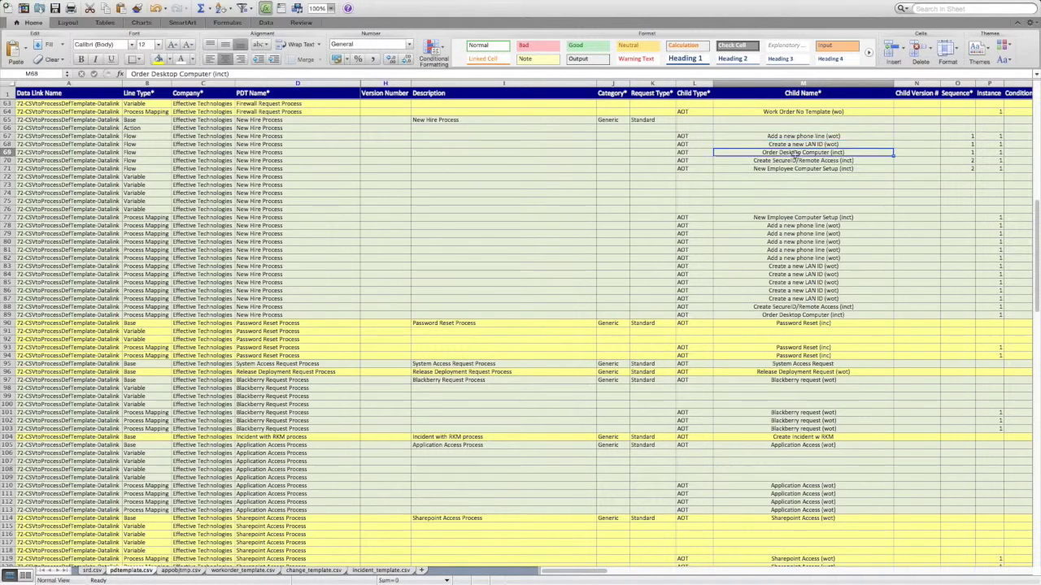
click(969, 152)
click(966, 160)
click(965, 168)
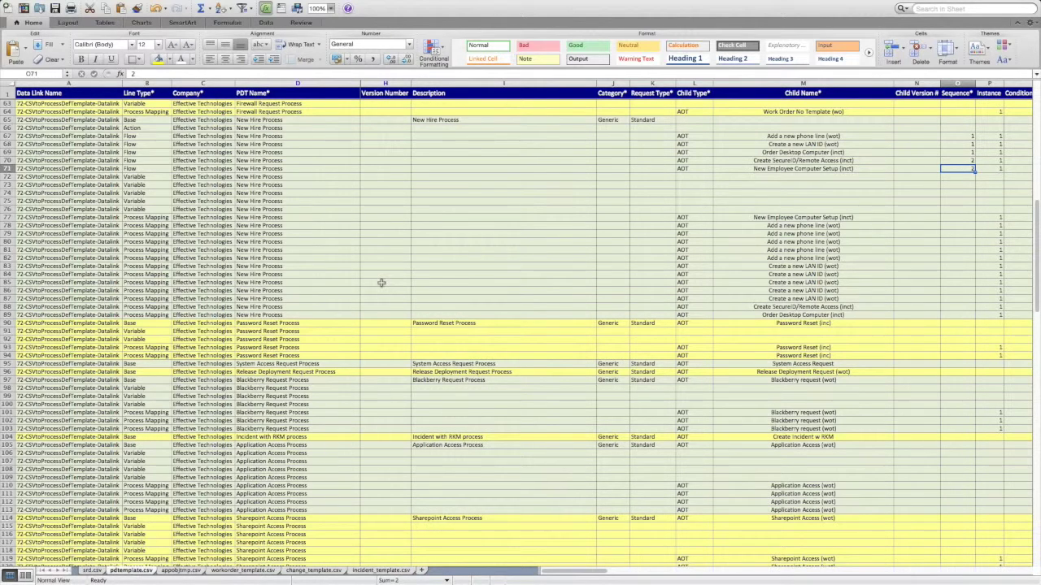
Look back over the earlier process definitions and return to the first rows of the srd.csv sheet.
scroll(444, 217, up, 6)
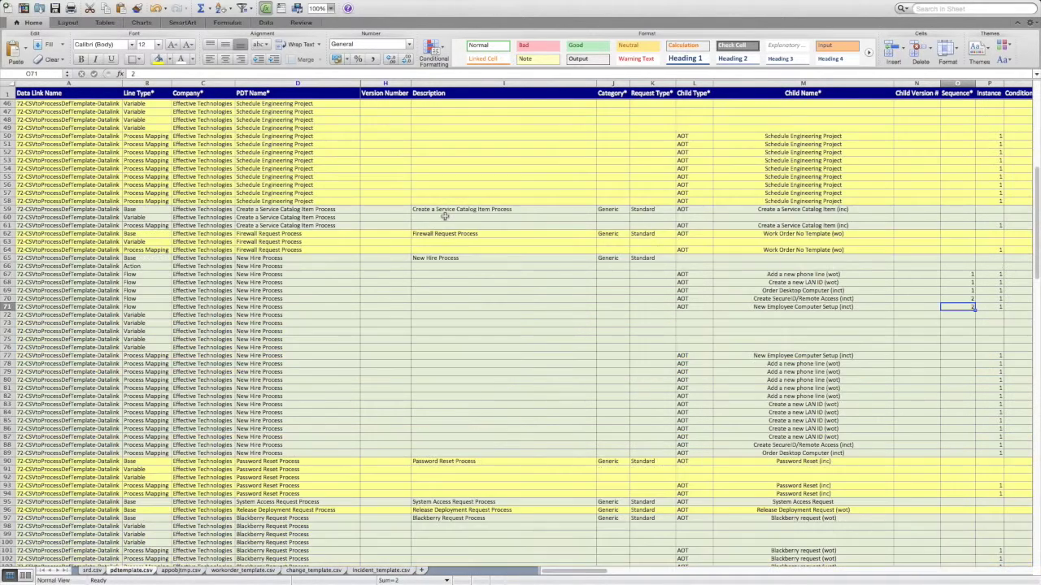
scroll(445, 217, up, 7)
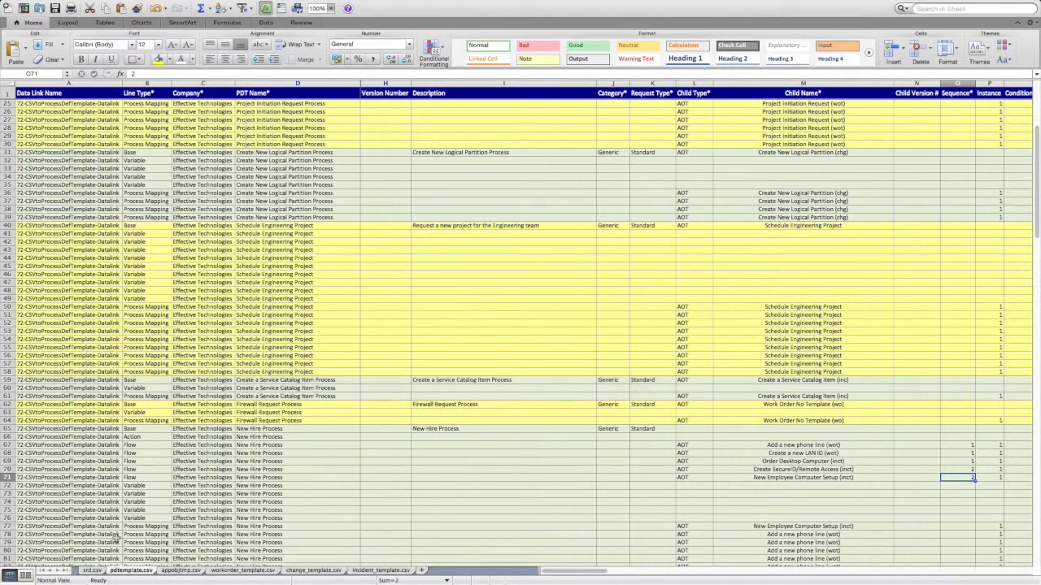
click(89, 571)
scroll(401, 395, up, 3)
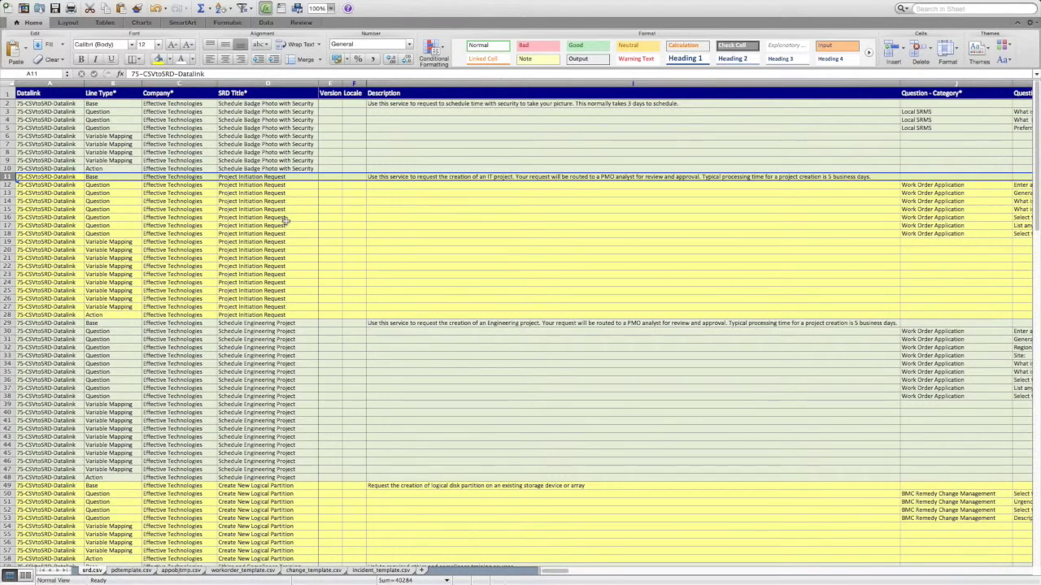
Examine the Project Initiation Request Base row on the srd.csv sheet: description, instructions, navigational category, process template and start date.
click(496, 176)
scroll(495, 176, right, 20)
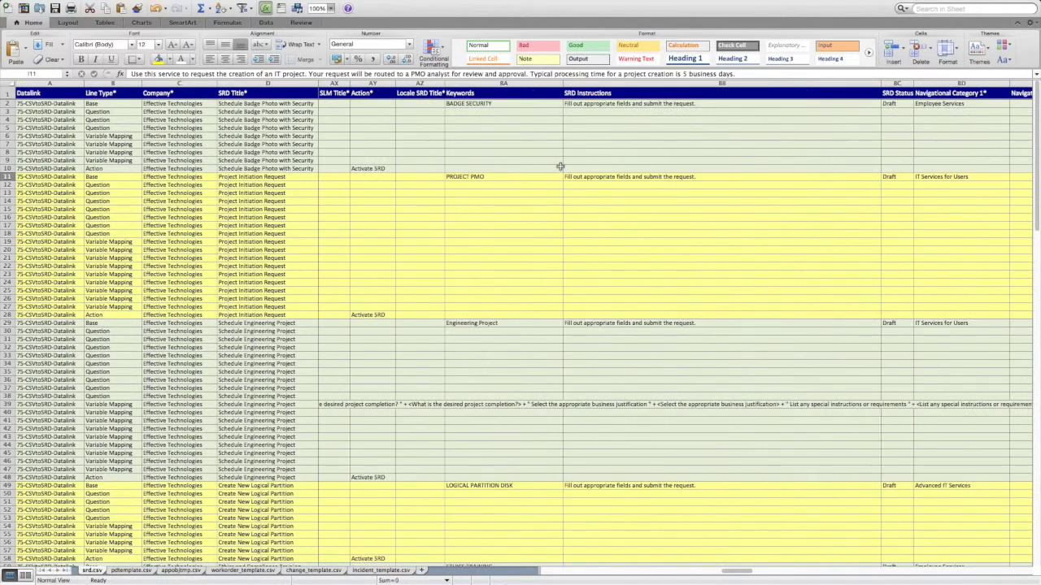
click(625, 177)
key(Right)
key(Right)
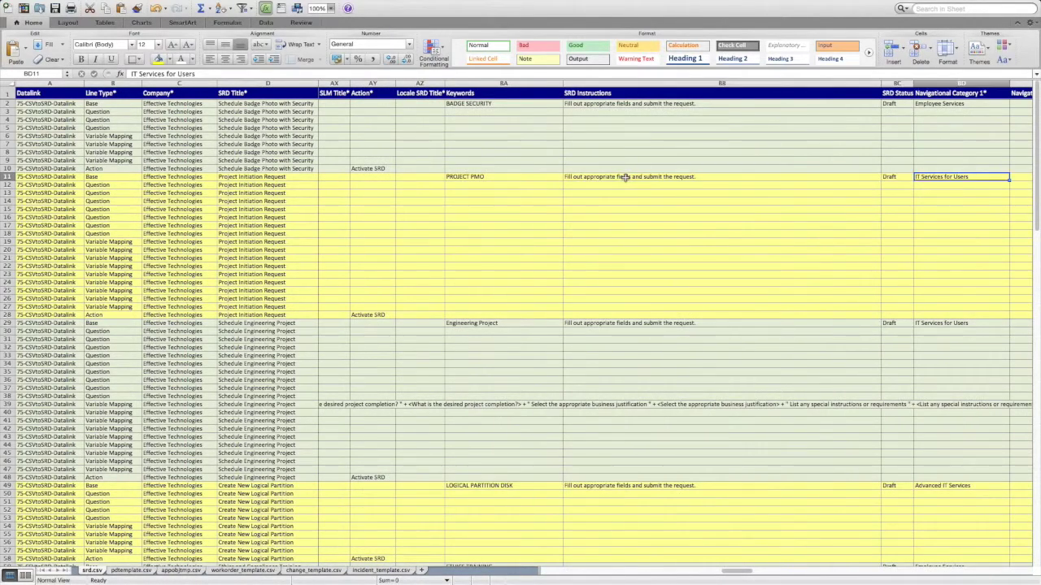
scroll(625, 177, right, 10)
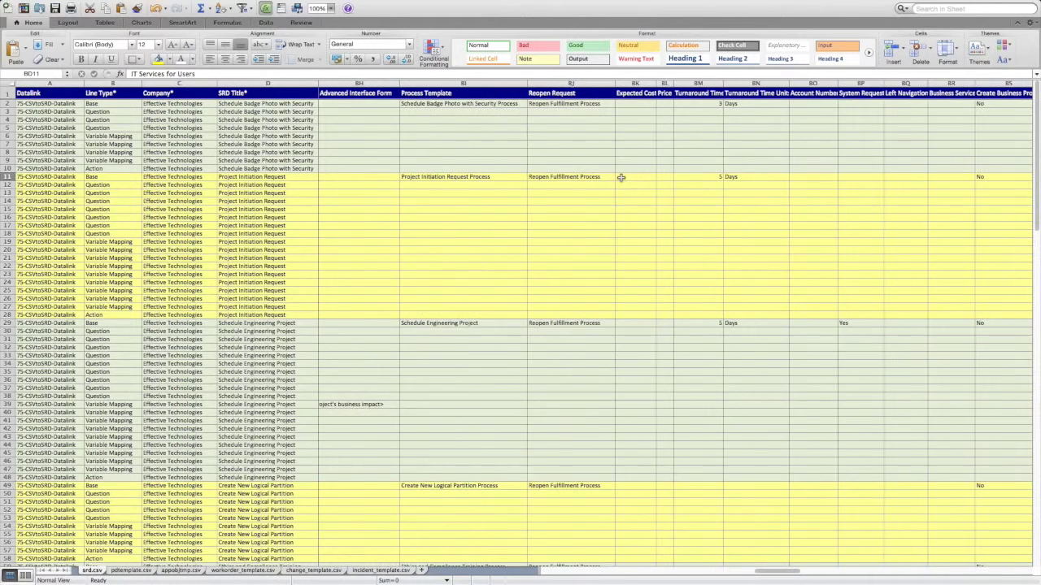
click(458, 177)
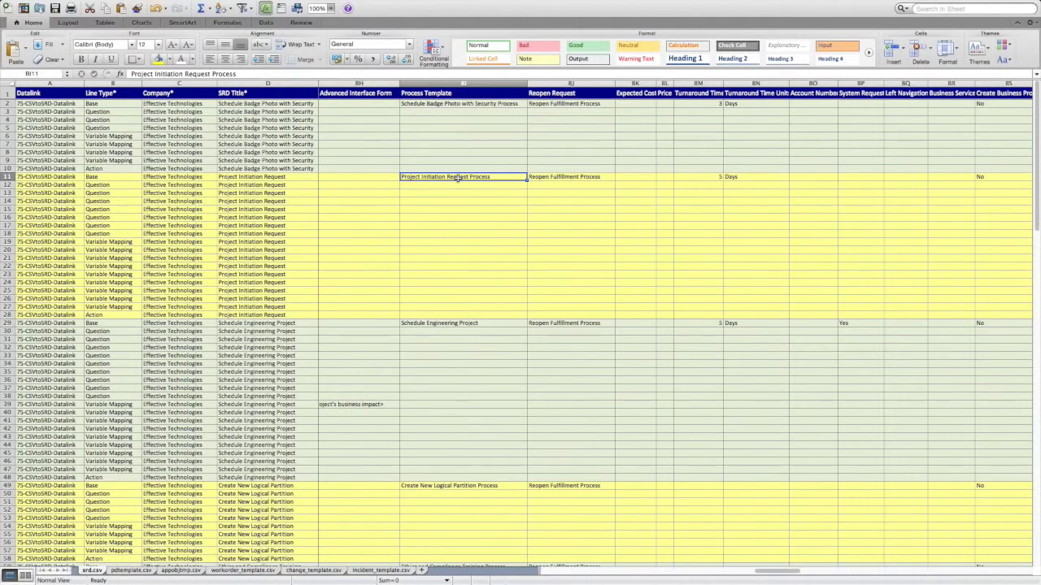
scroll(877, 173, right, 6)
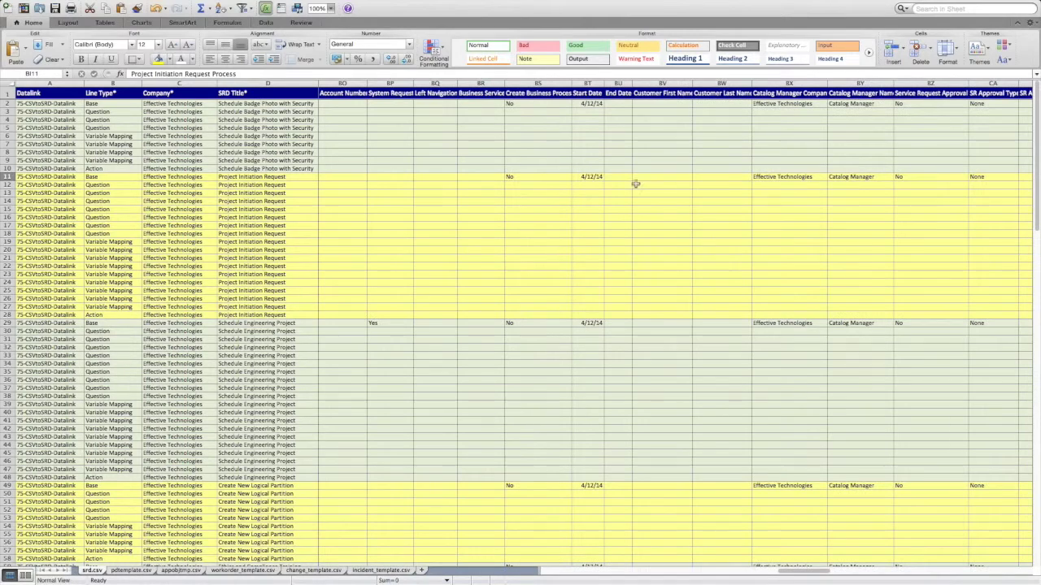
click(590, 178)
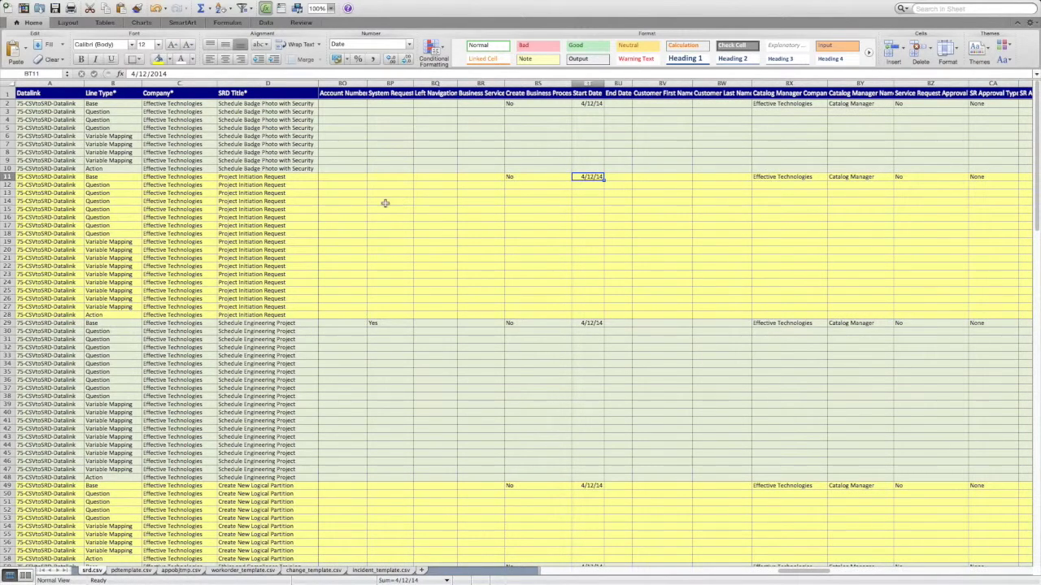
Examine the Project Initiation Request Question rows, including category, question text, order, required flag, answer format and text length.
click(118, 186)
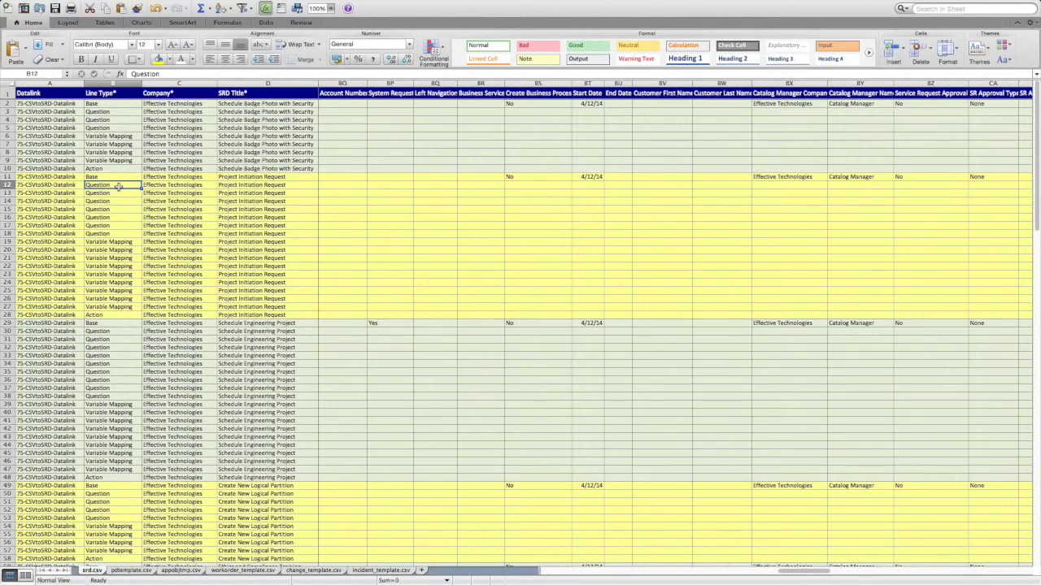
scroll(119, 186, left, 20)
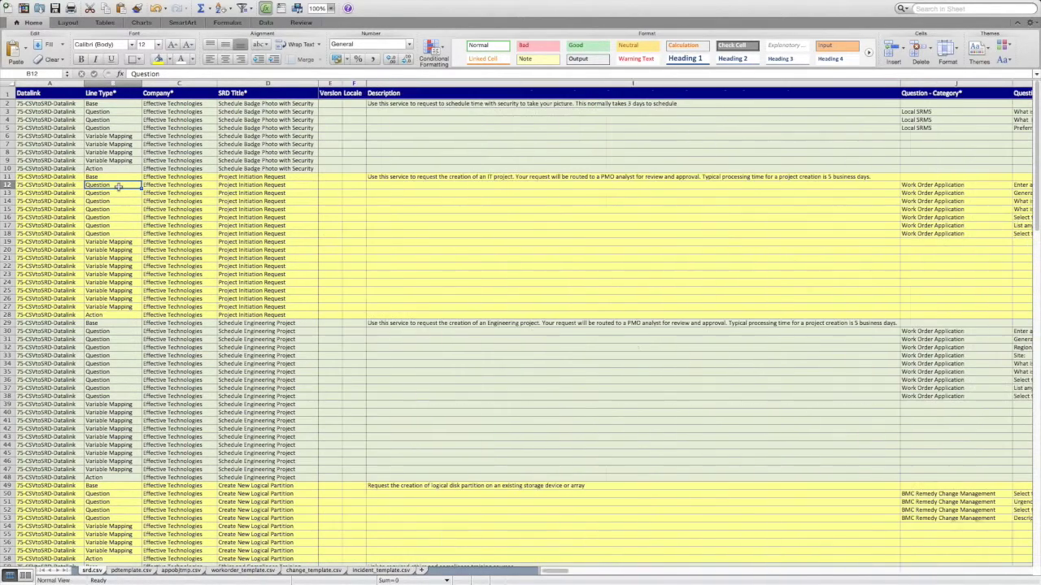
scroll(118, 187, right, 10)
scroll(118, 186, left, 9)
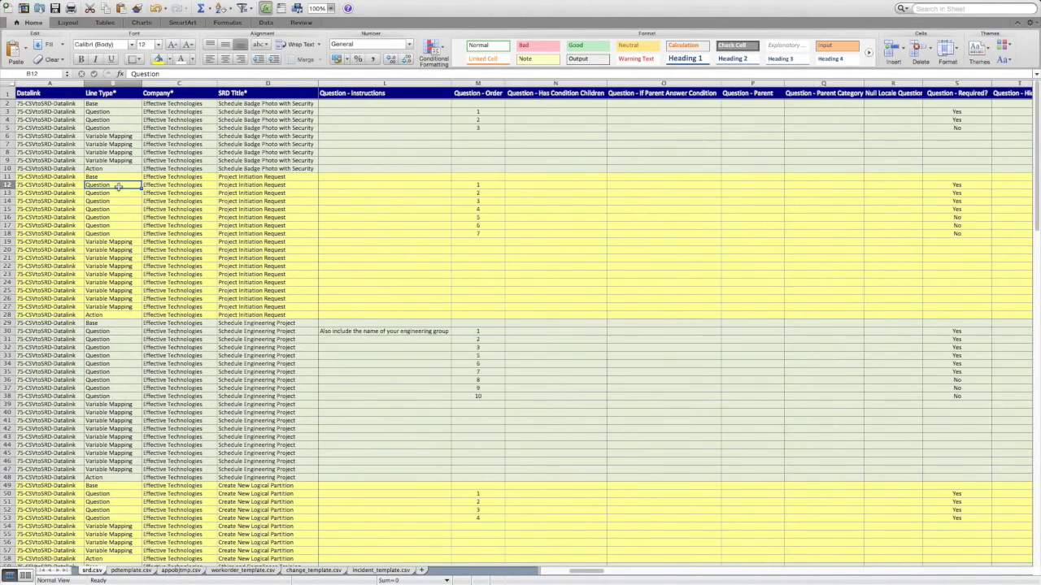
scroll(119, 186, right, 5)
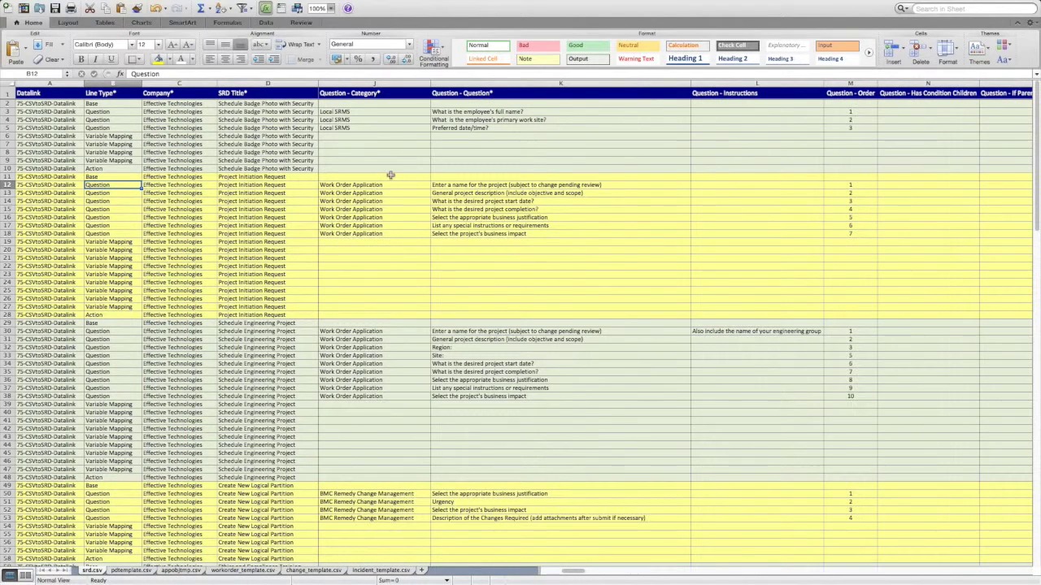
click(495, 195)
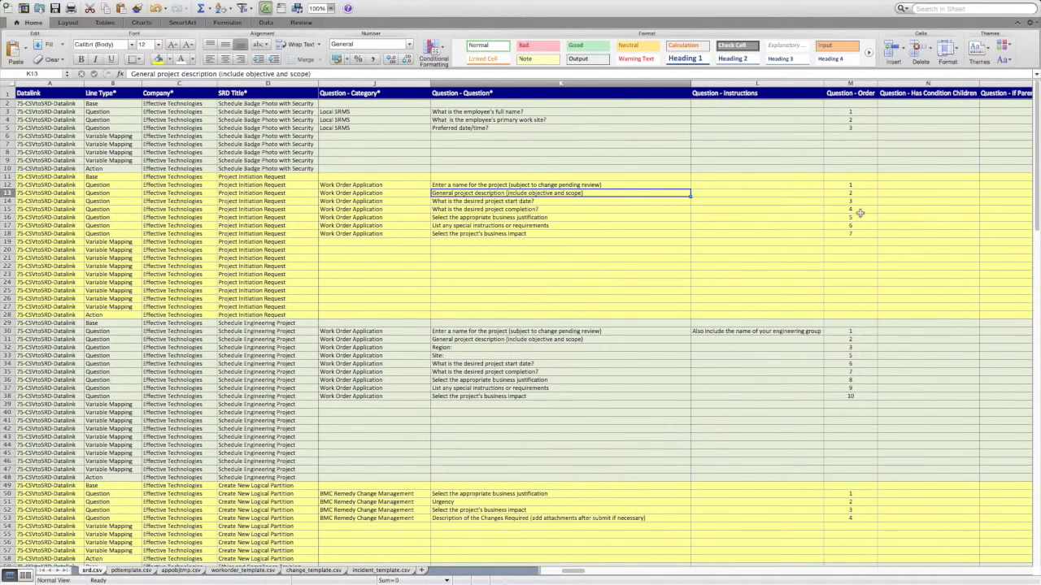
scroll(860, 213, right, 3)
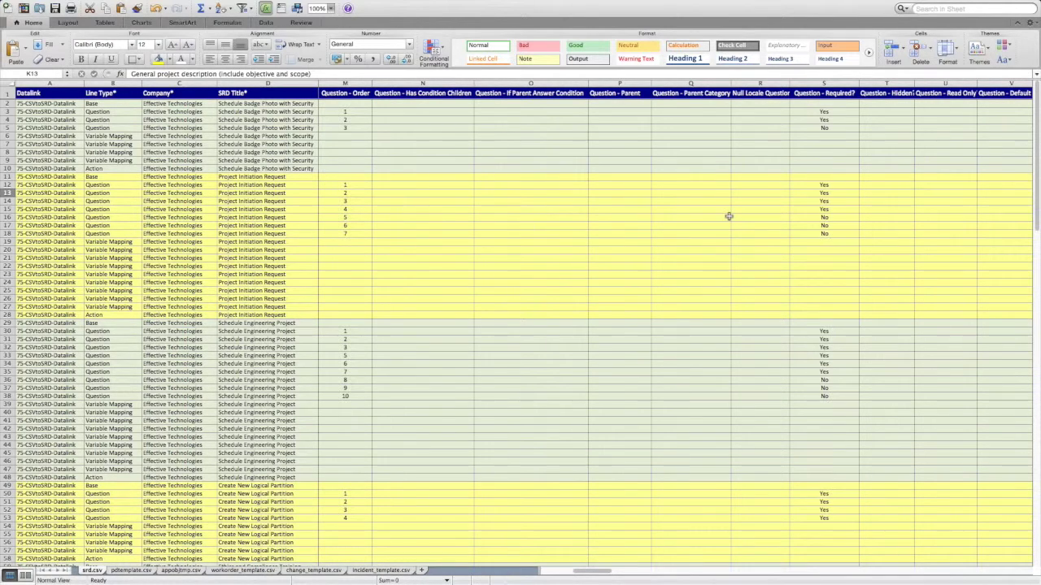
scroll(733, 217, right, 1)
scroll(733, 217, right, 4)
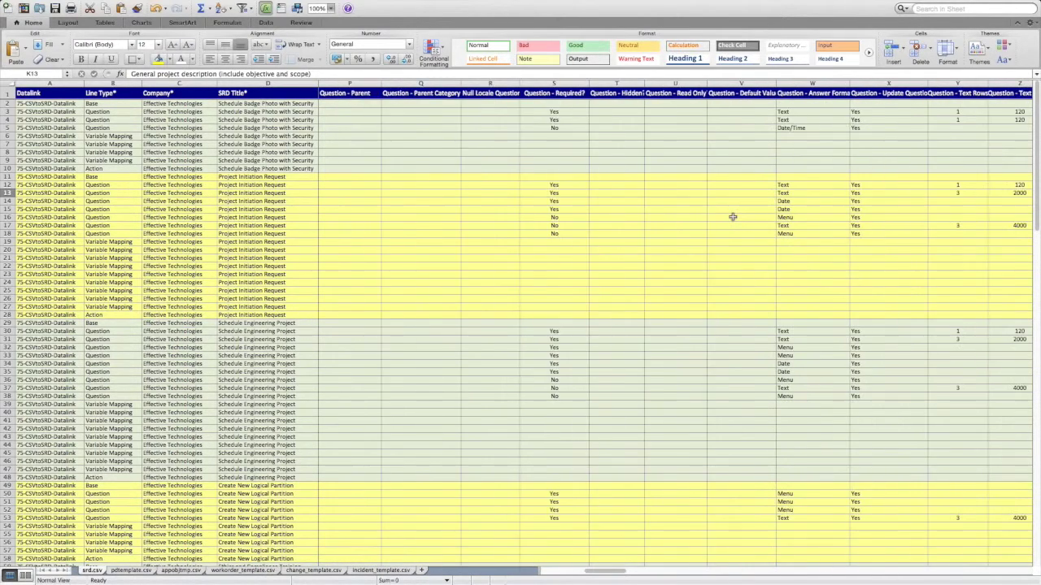
scroll(678, 199, right, 1)
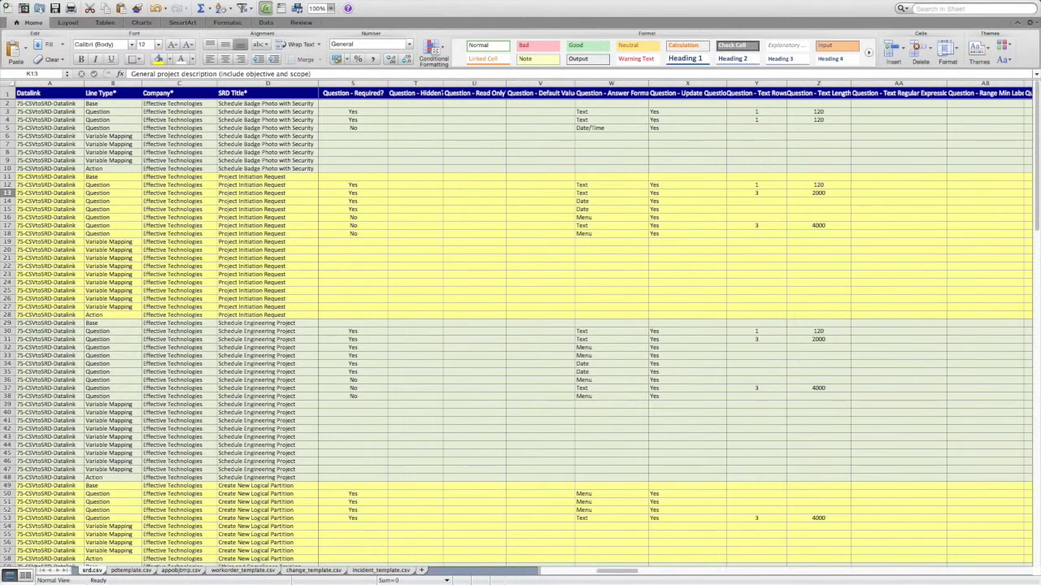
Copy the Project Initiation Request Question rows 12 to 18 and return to the sheet's first data columns.
drag(7, 186, 8, 234)
key(super+c)
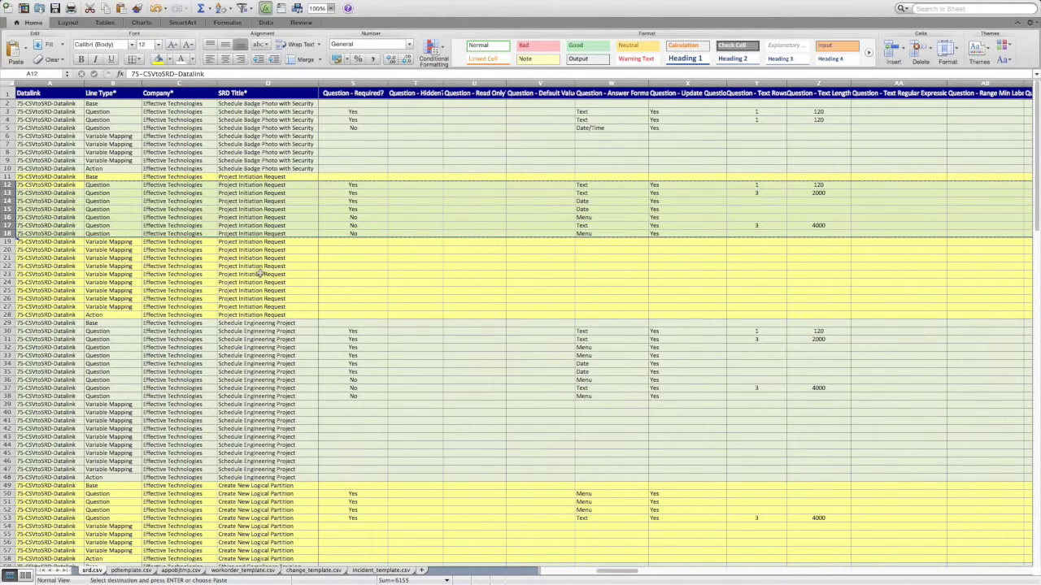
scroll(260, 274, left, 10)
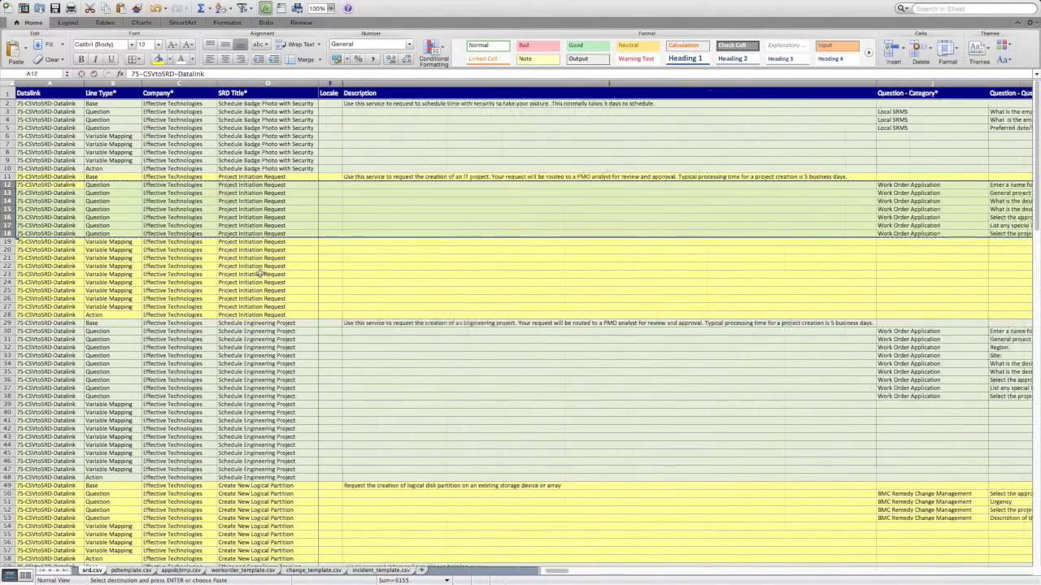
scroll(260, 274, left, 2)
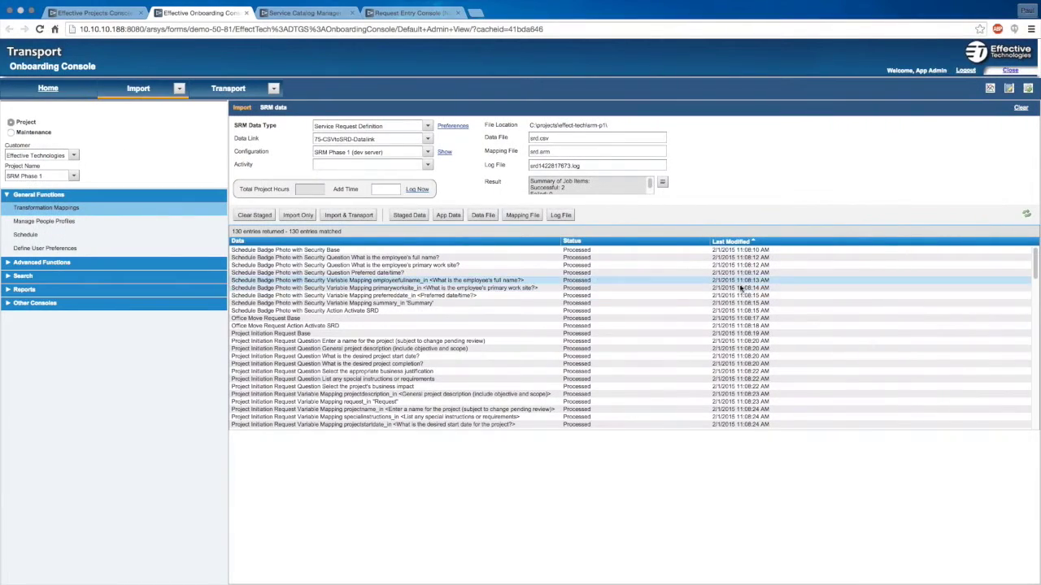
Review the Service Request Definition import result summary in the Onboarding Console and look through the processed entries.
click(663, 184)
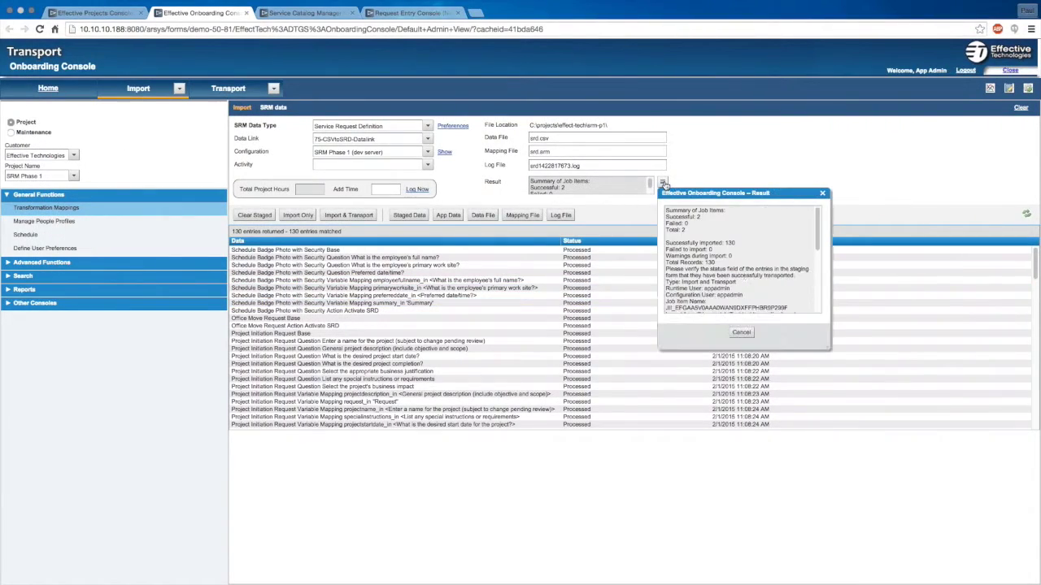
scroll(743, 276, down, 5)
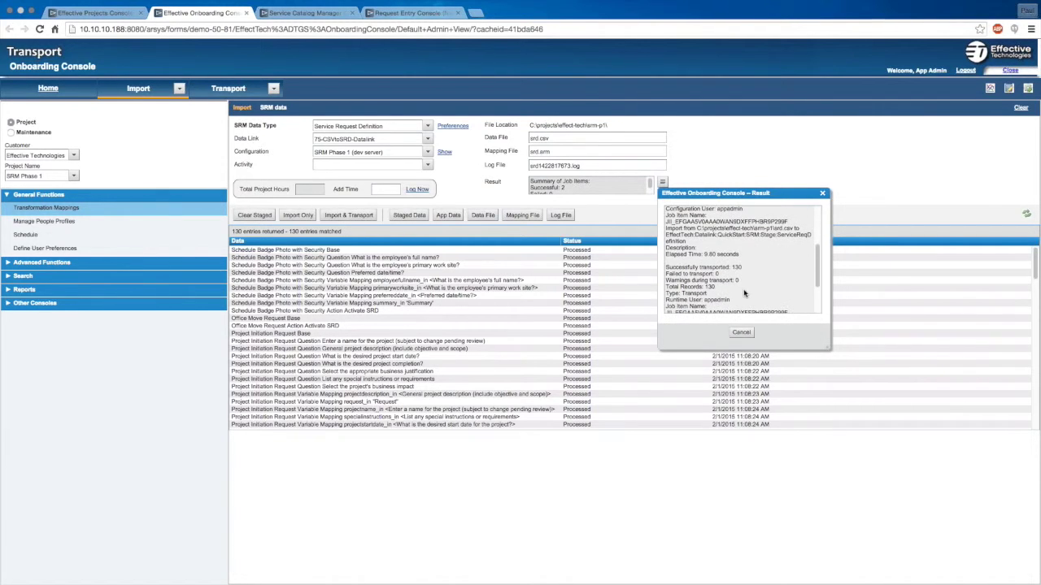
click(743, 333)
scroll(744, 335, down, 10)
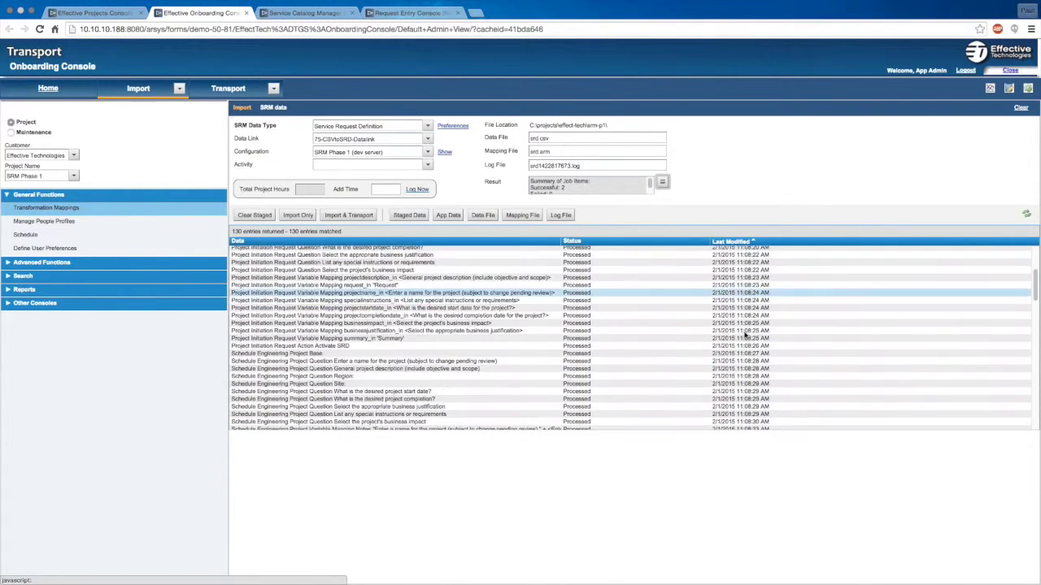
scroll(744, 334, down, 10)
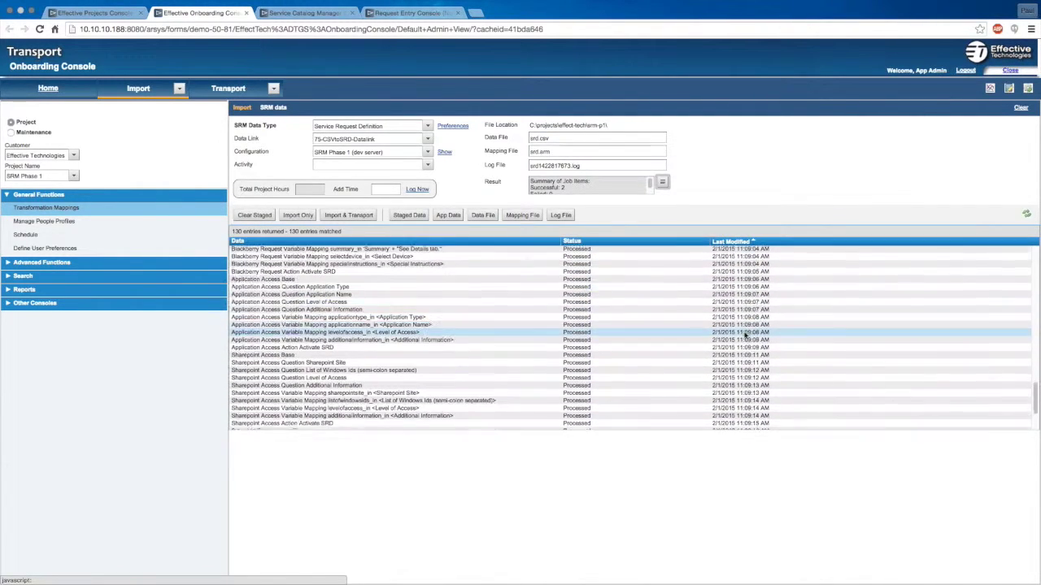
Switch to the Request Entry Console, browse all request categories and search the services for "project".
click(407, 13)
click(548, 90)
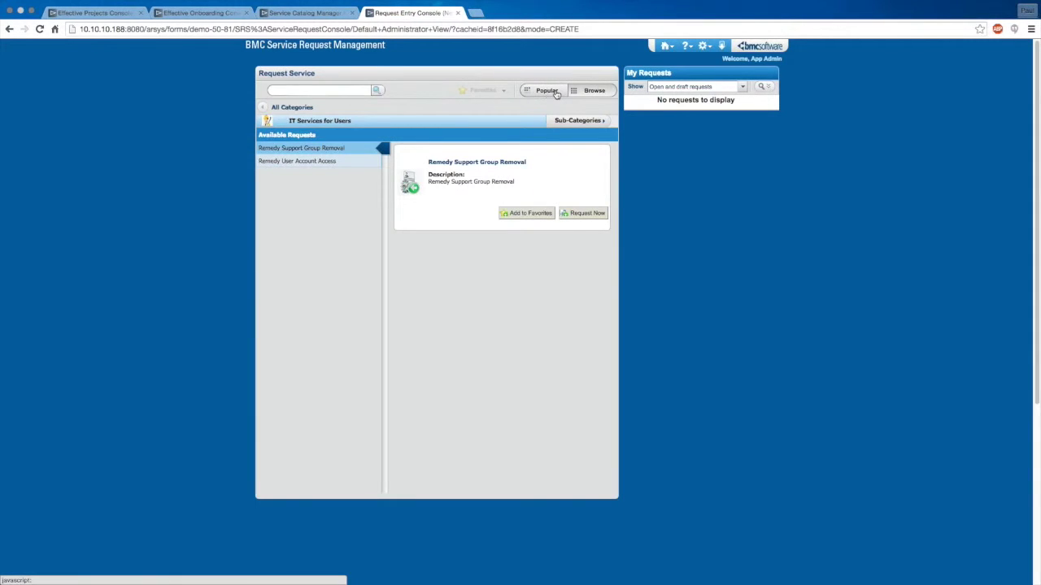
click(591, 91)
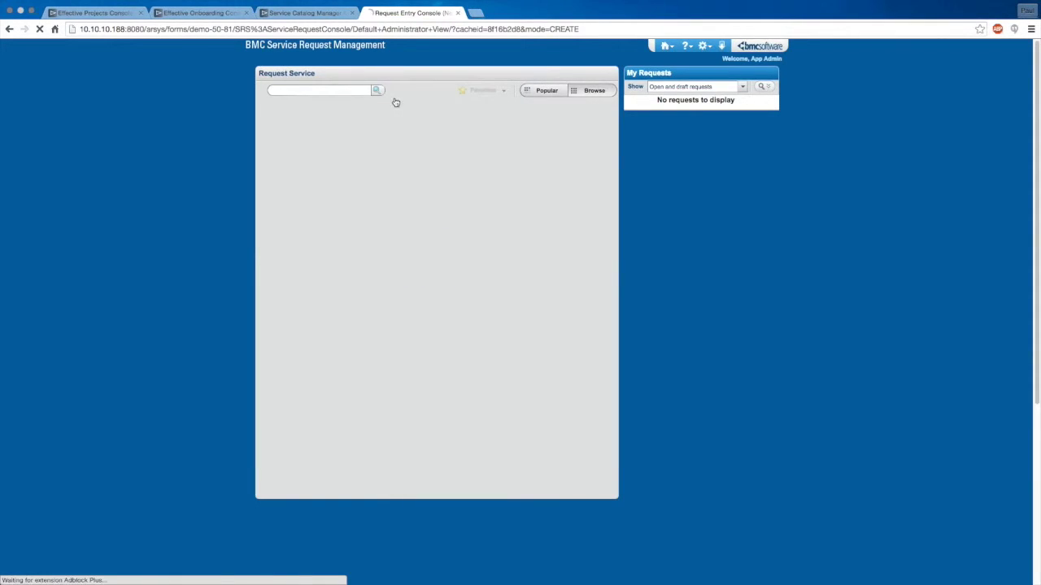
click(307, 92)
text(project)
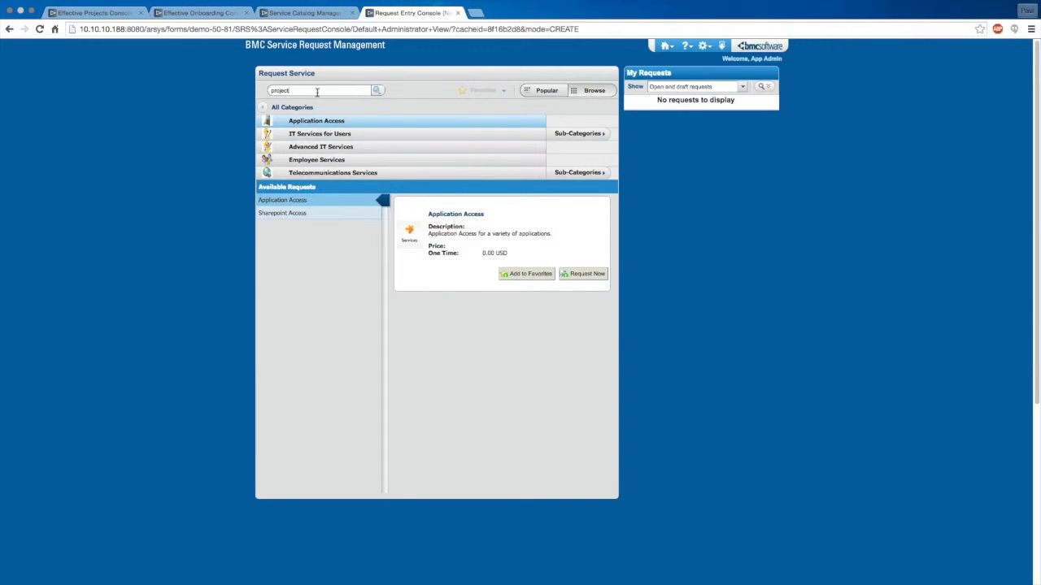
key(Return)
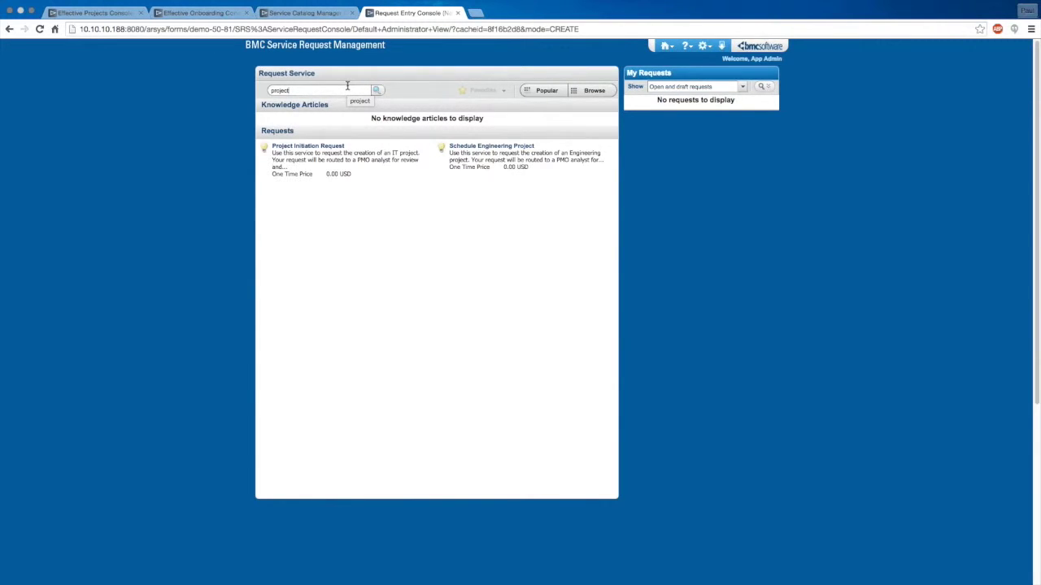
Open the Schedule Engineering Project request and choose North America as the region and South Bay as the site.
click(505, 149)
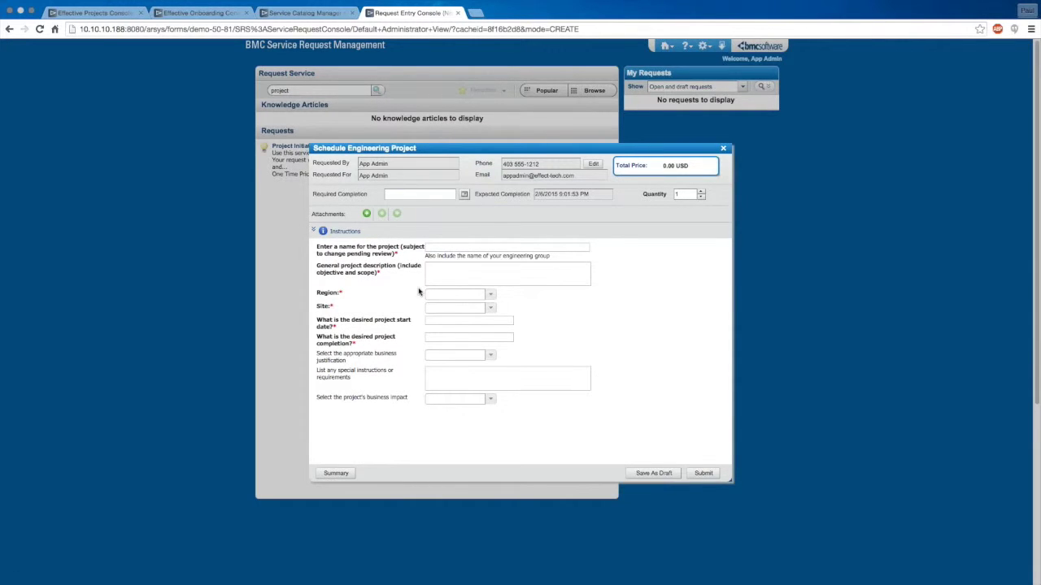
click(458, 250)
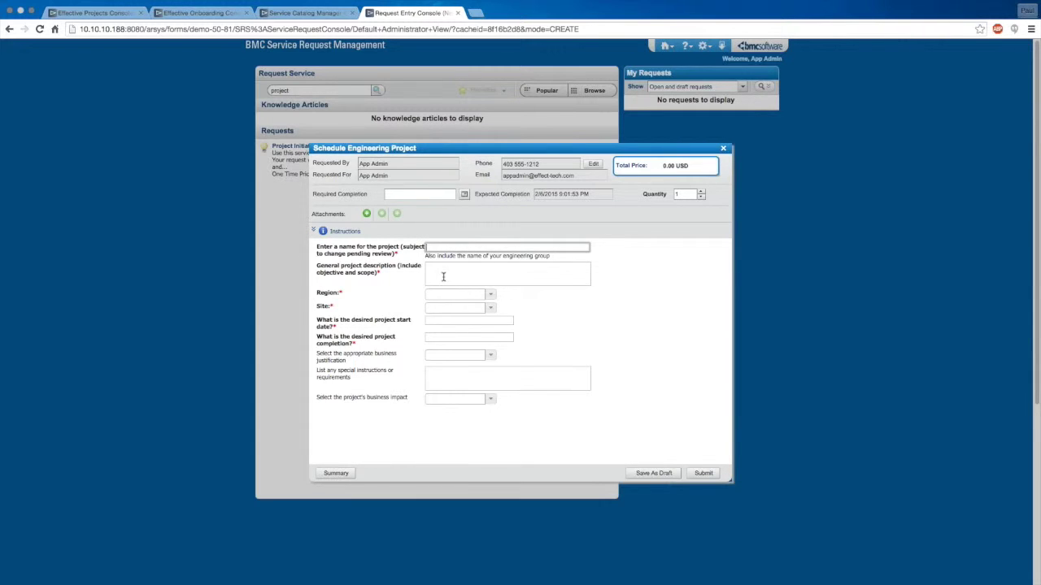
click(490, 296)
click(447, 308)
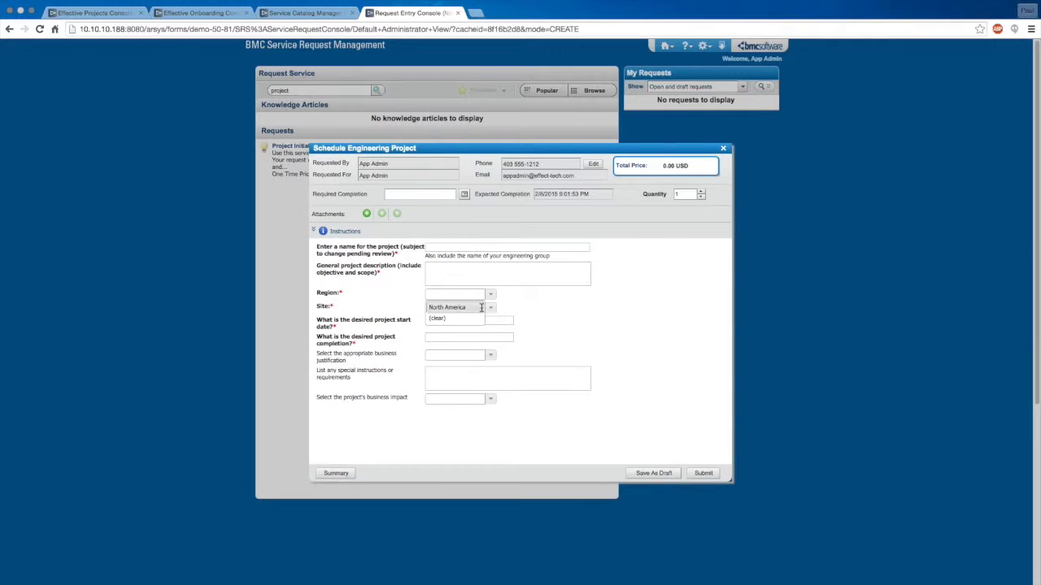
click(491, 308)
click(468, 322)
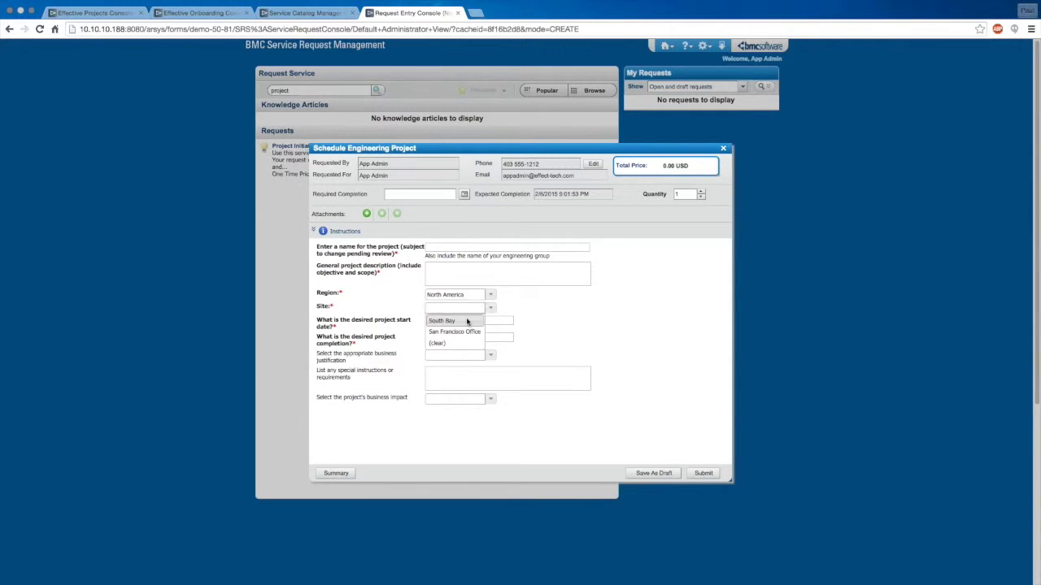
Check the date picker of the desired project start date and close the request form without submitting it.
click(505, 323)
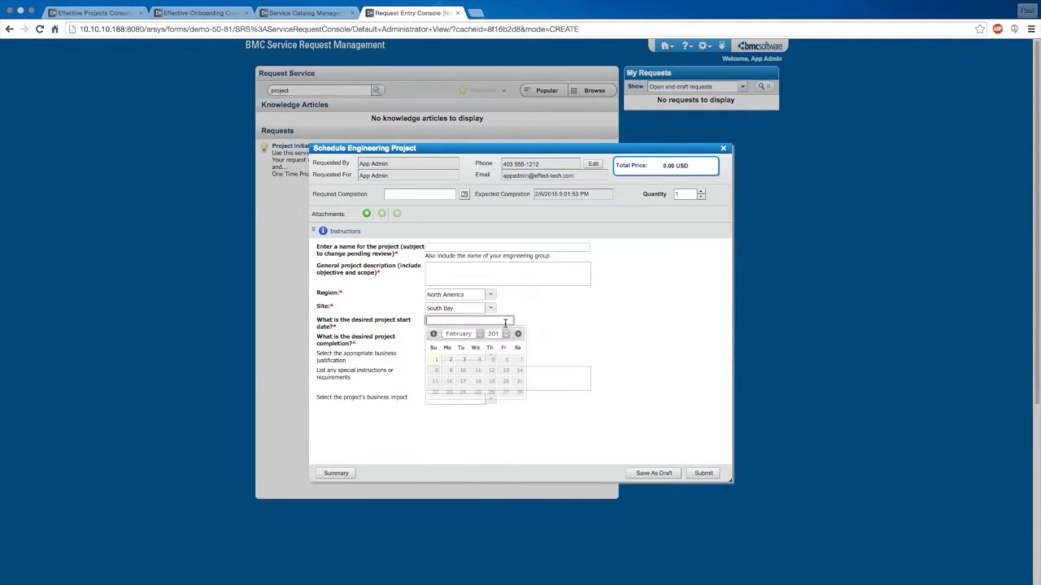
click(586, 321)
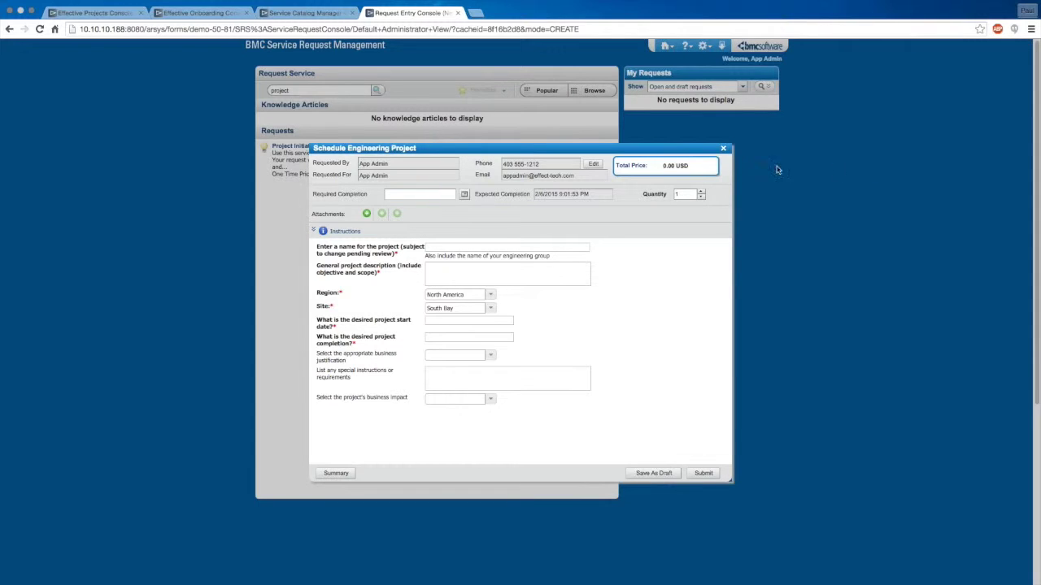
click(722, 148)
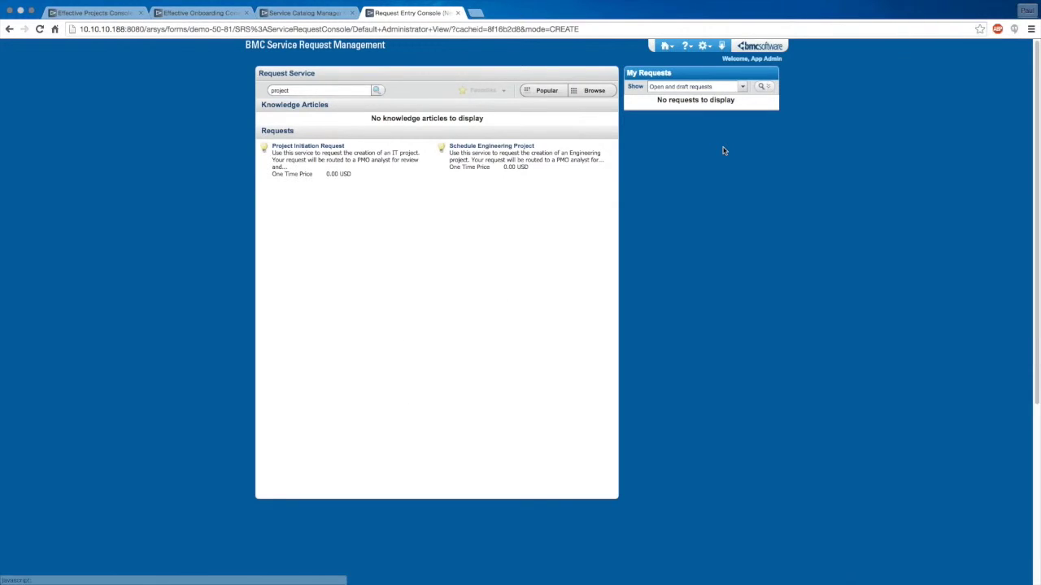
Switch to Finder and locate srd.csv among the files in the srm-p1 folder.
key(ctrl+Right)
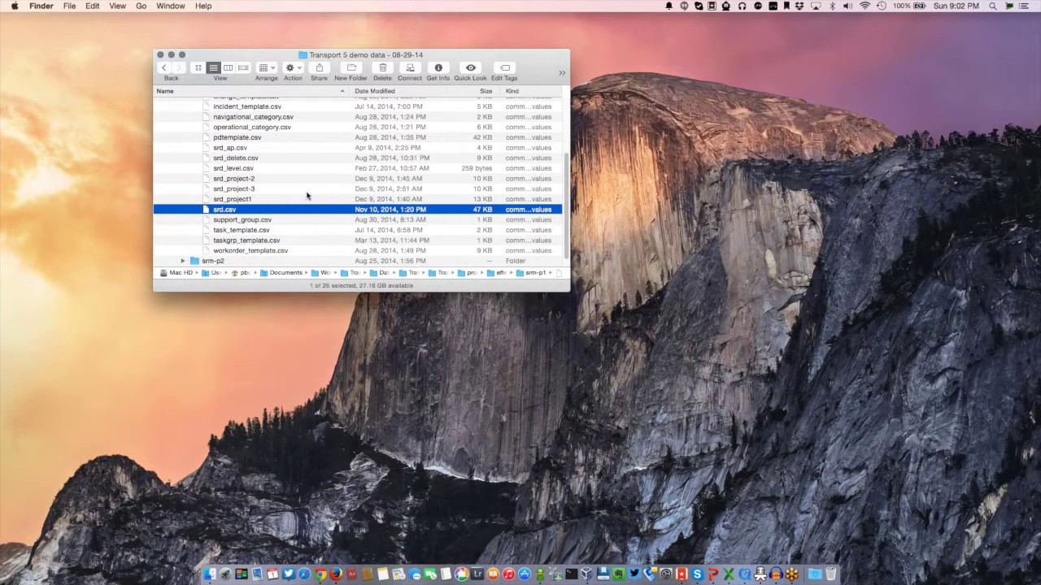
scroll(301, 198, up, 1)
scroll(298, 198, up, 2)
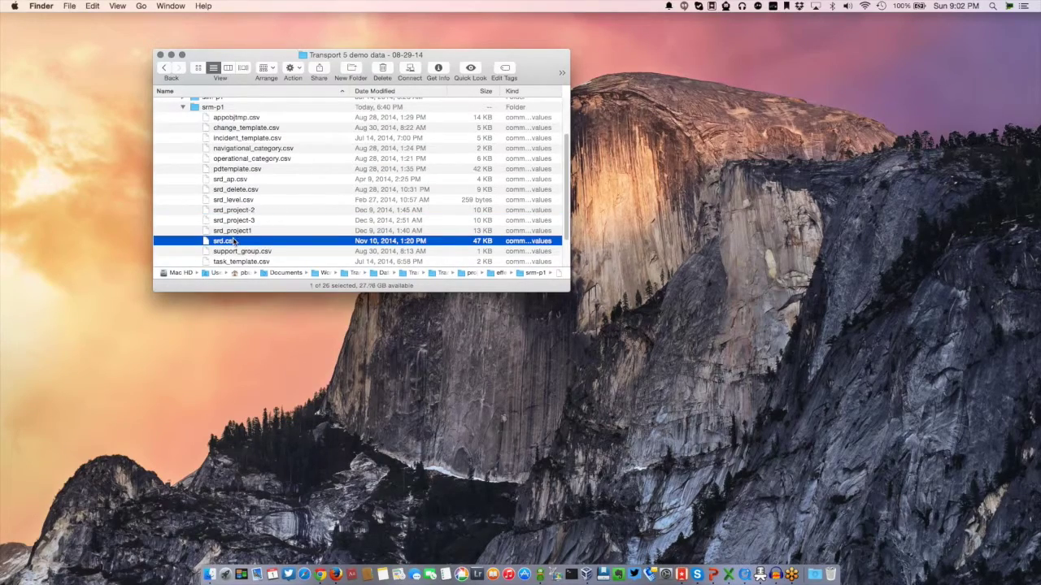
scroll(233, 240, down, 3)
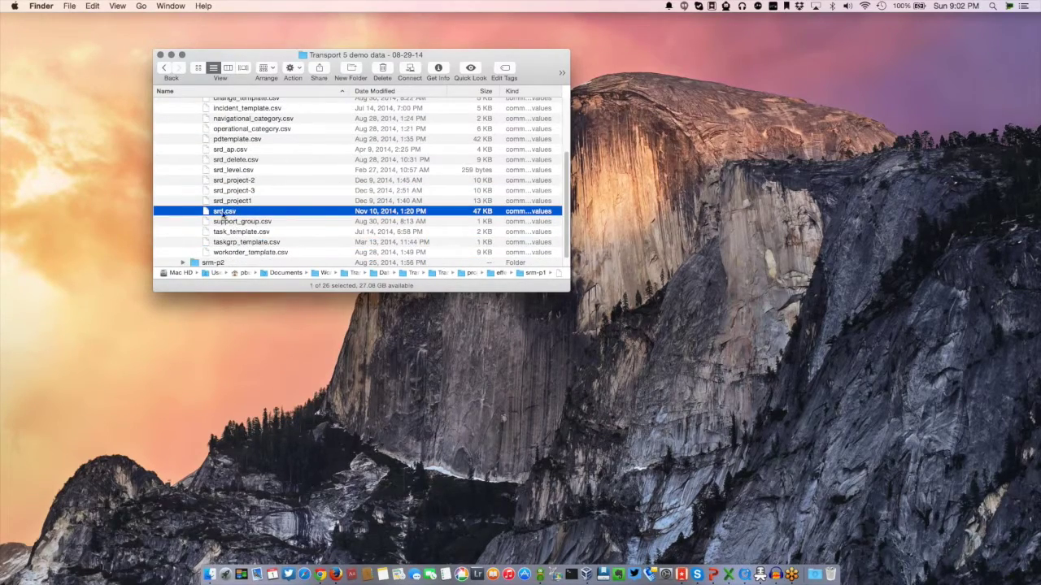
Open srd.csv from the srm-p1 folder and close the Transport SRM databuild workbook.
double_click(221, 211)
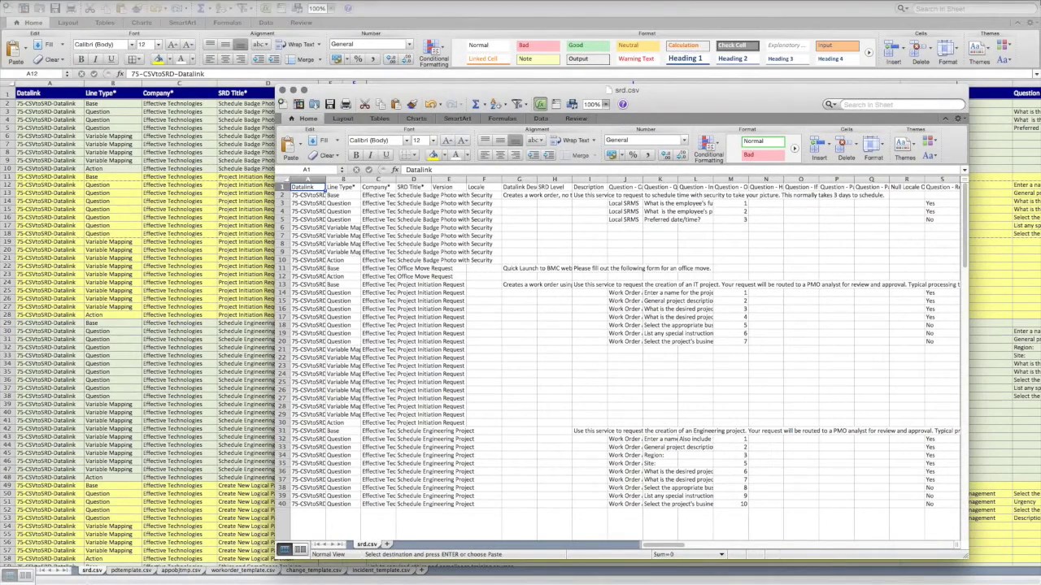
key(super+w)
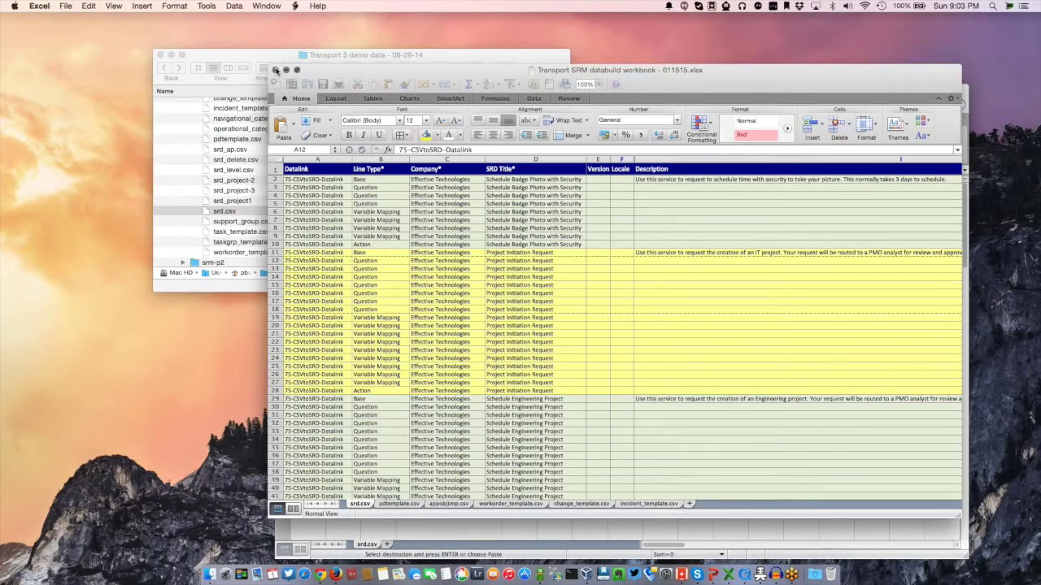
click(276, 70)
click(706, 140)
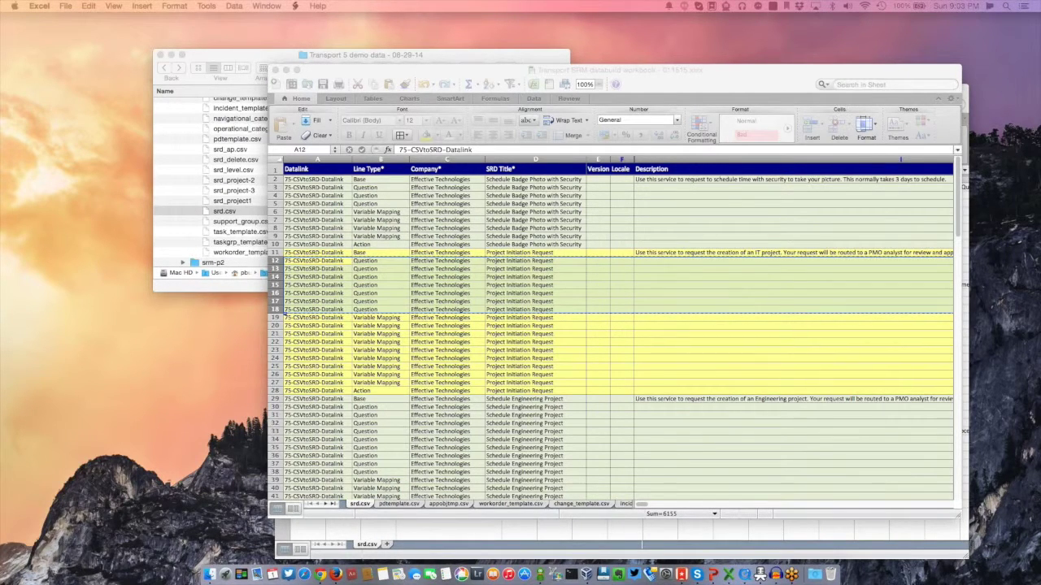
key(super+w)
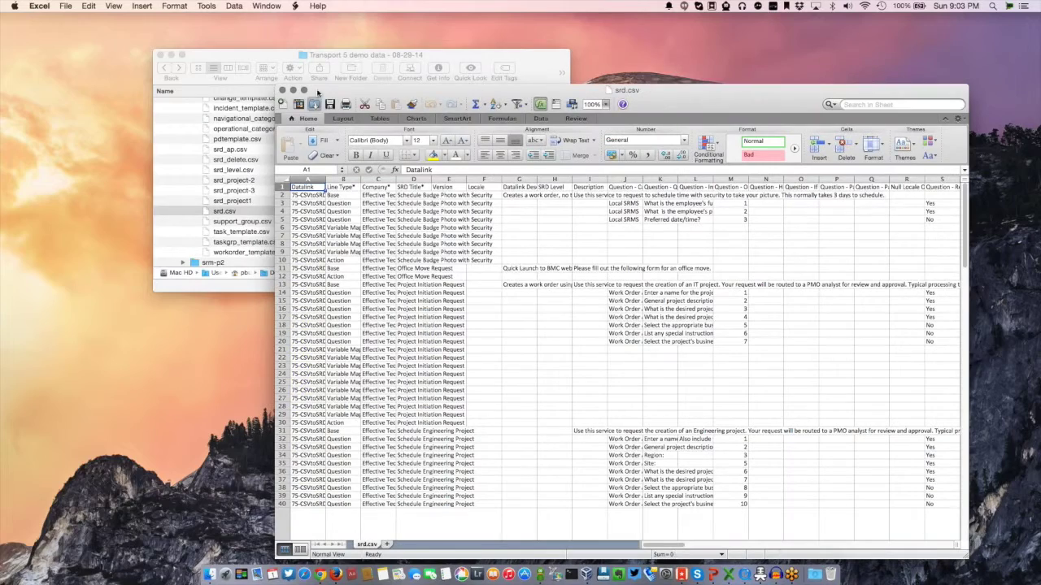
Reposition and enlarge the srd.csv window and fit all its column widths to their contents.
drag(333, 90, 140, 39)
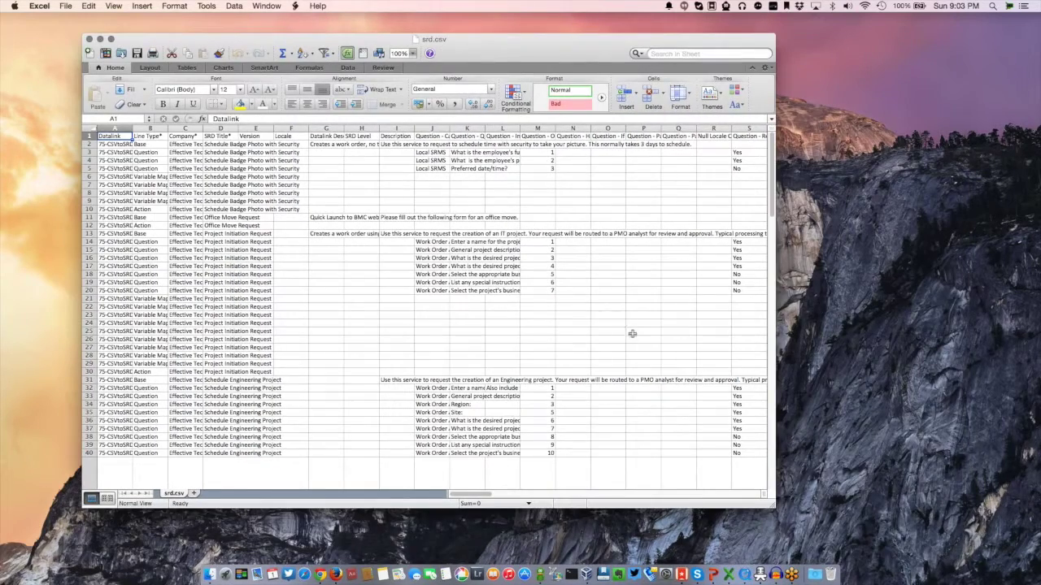
drag(774, 506, 898, 525)
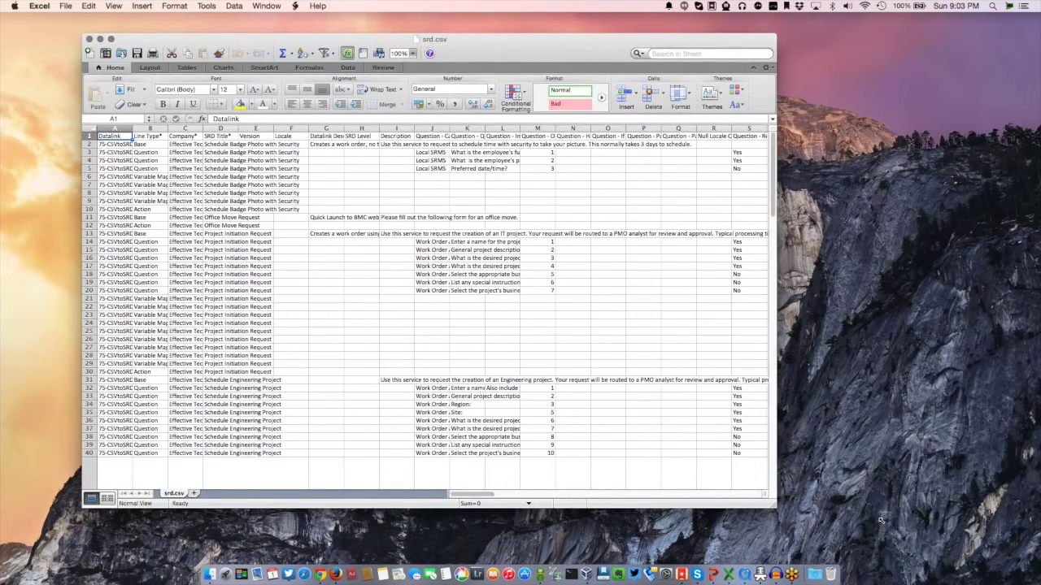
click(85, 129)
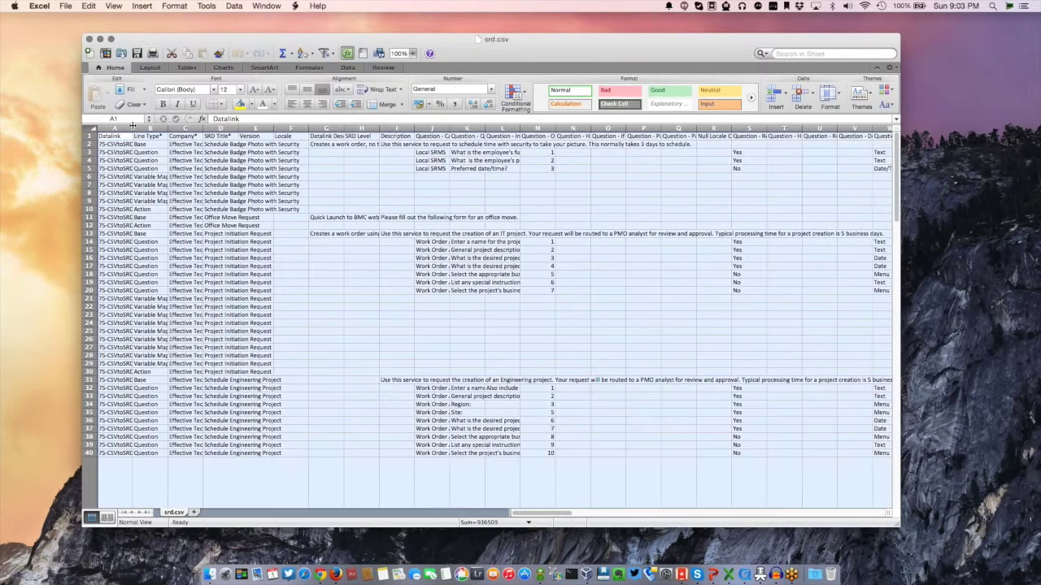
double_click(132, 125)
click(437, 323)
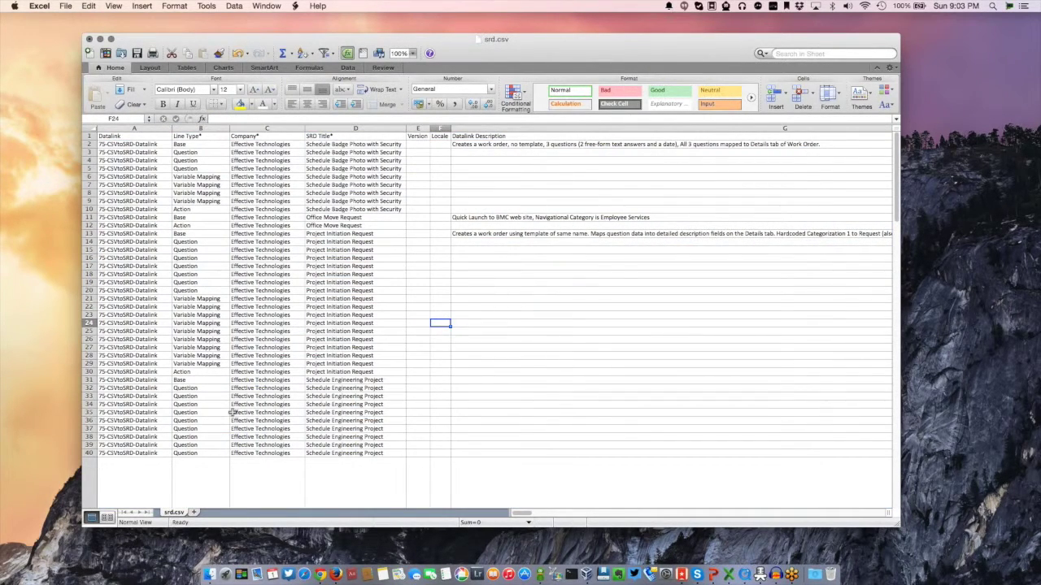
Reduce the height of row 41 and select the Schedule Engineering Project rows 31 to 50.
scroll(232, 413, down, 2)
scroll(232, 412, down, 5)
drag(94, 416, 95, 334)
drag(89, 257, 95, 416)
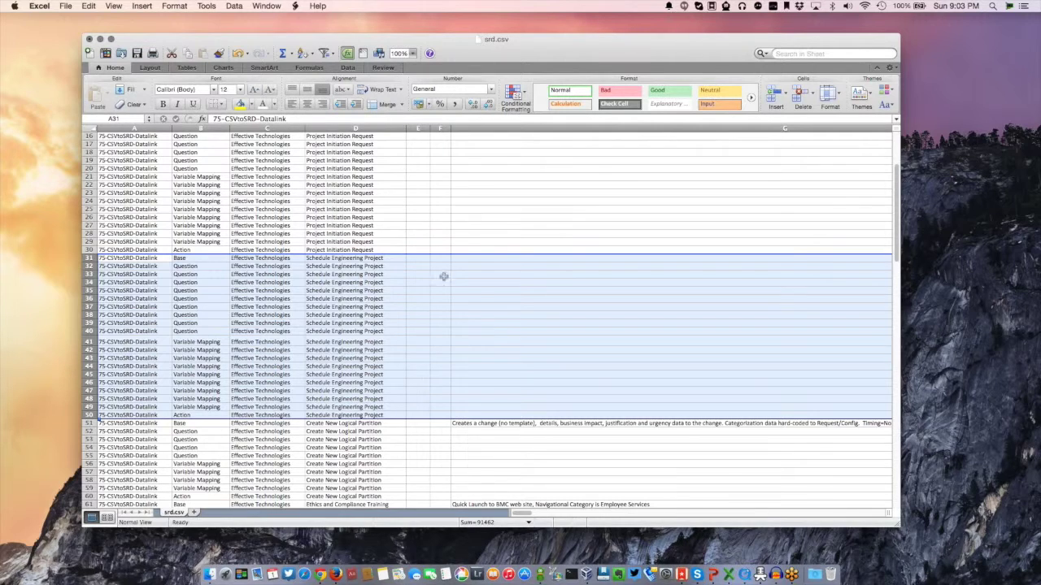
Review the question columns of the selected Schedule Engineering Project rows and close srd.csv.
scroll(478, 295, right, 10)
scroll(477, 295, left, 3)
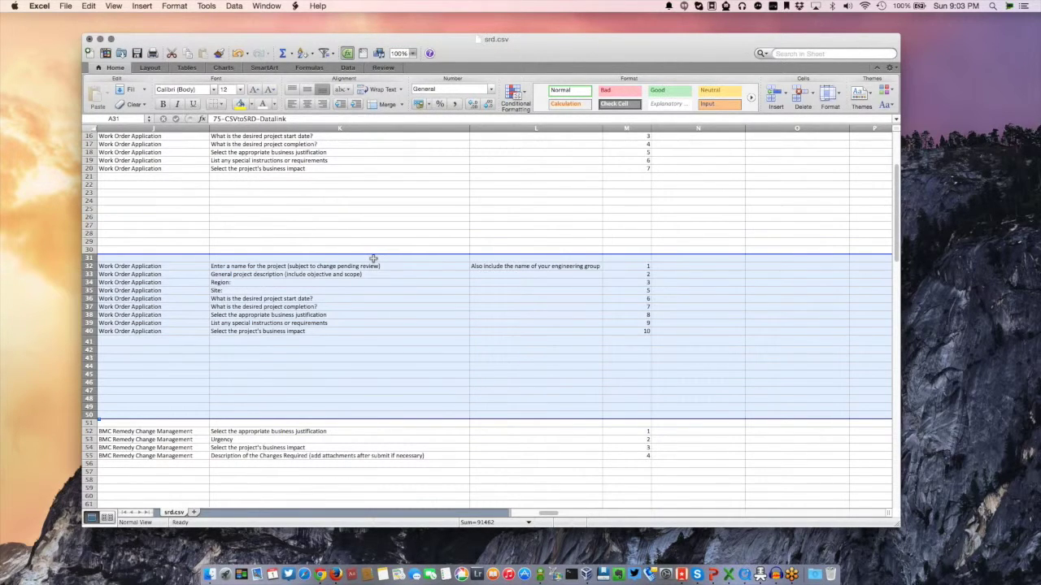
scroll(373, 258, left, 5)
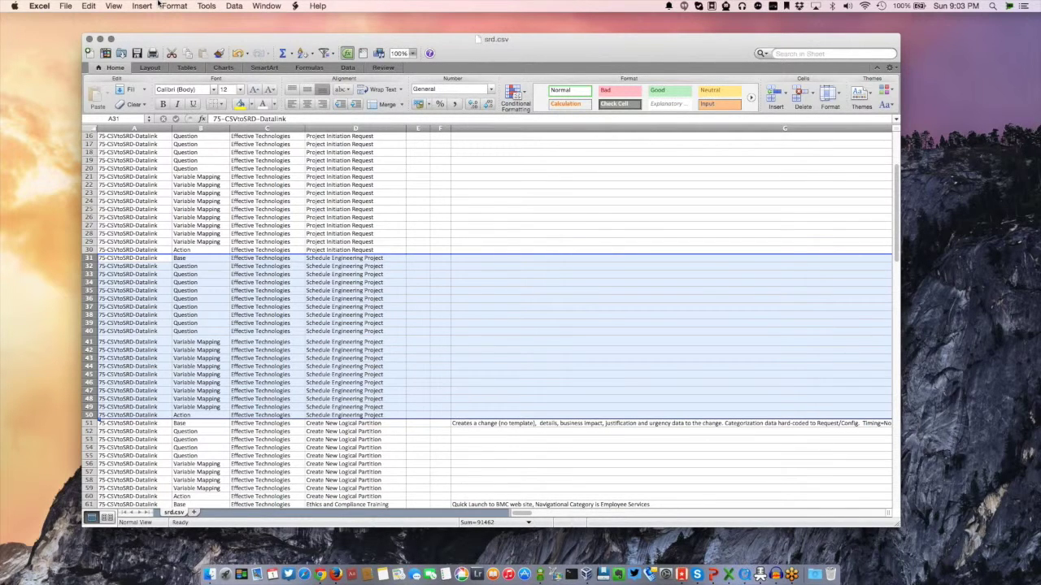
click(89, 39)
click(462, 111)
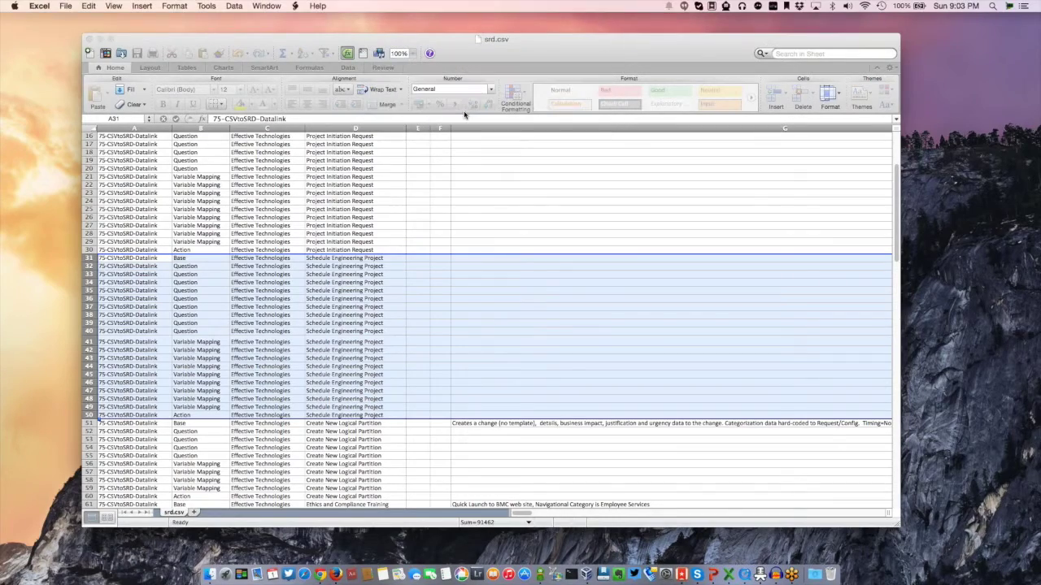
Open srd_project1.csv from the srm-p1 folder and fit all its column widths to their contents.
scroll(261, 150, up, 3)
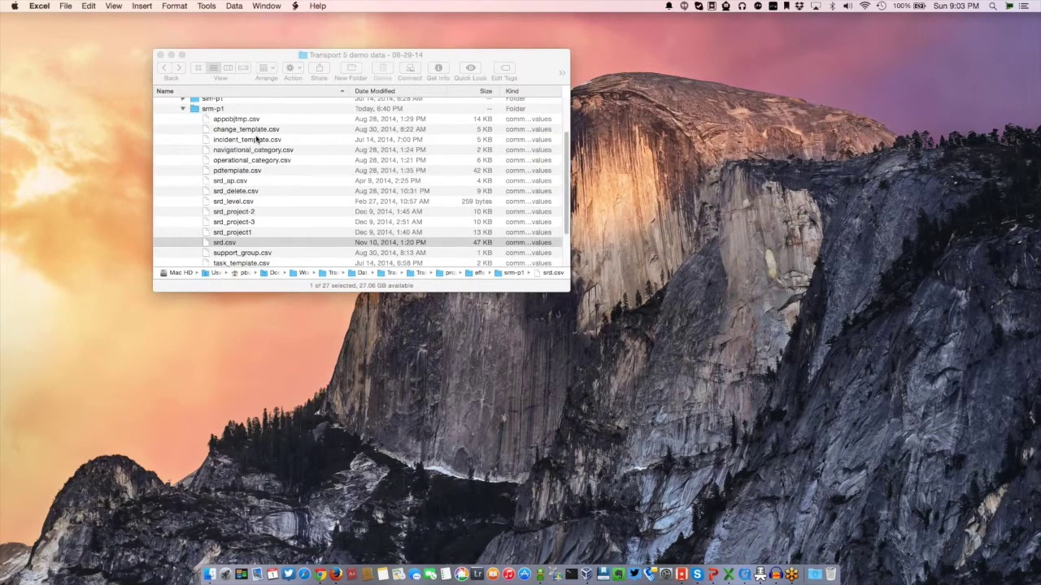
double_click(240, 232)
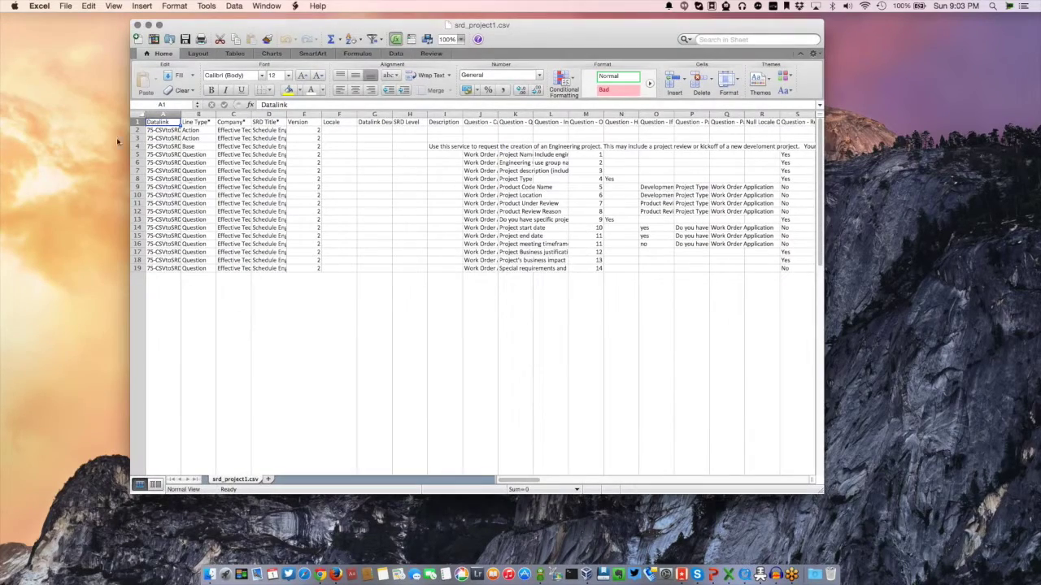
click(140, 115)
double_click(181, 114)
click(500, 235)
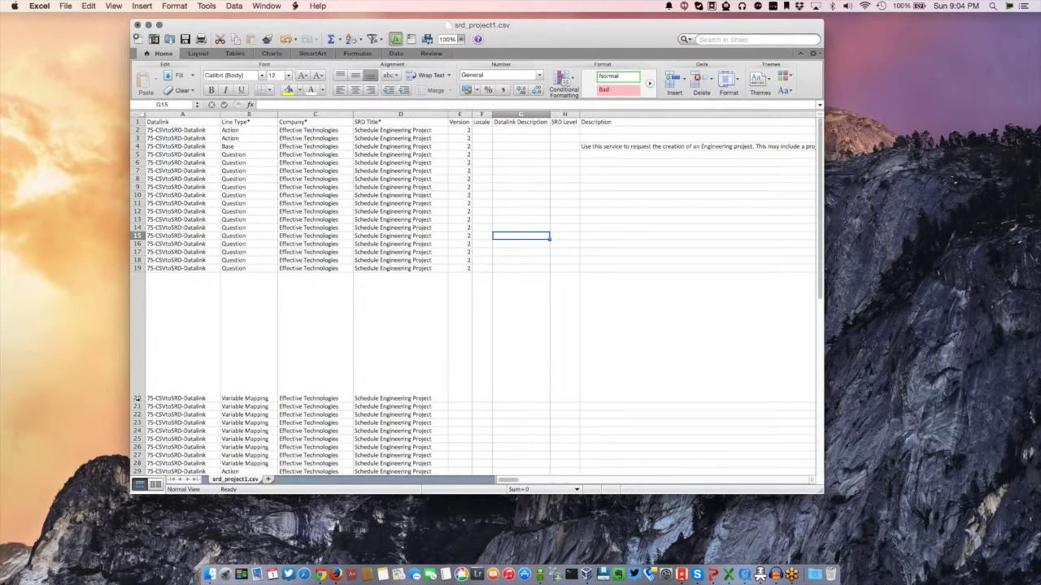
Reduce the height of row 20 and highlight the Question rows 5 to 19 in yellow.
drag(136, 399, 143, 284)
click(136, 156)
drag(135, 162, 142, 270)
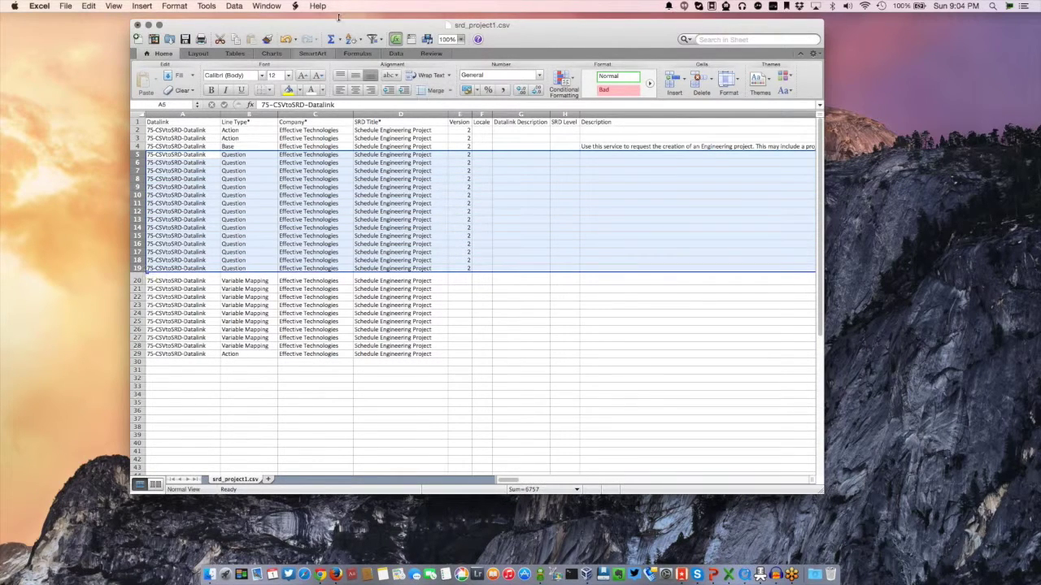
click(289, 89)
click(616, 206)
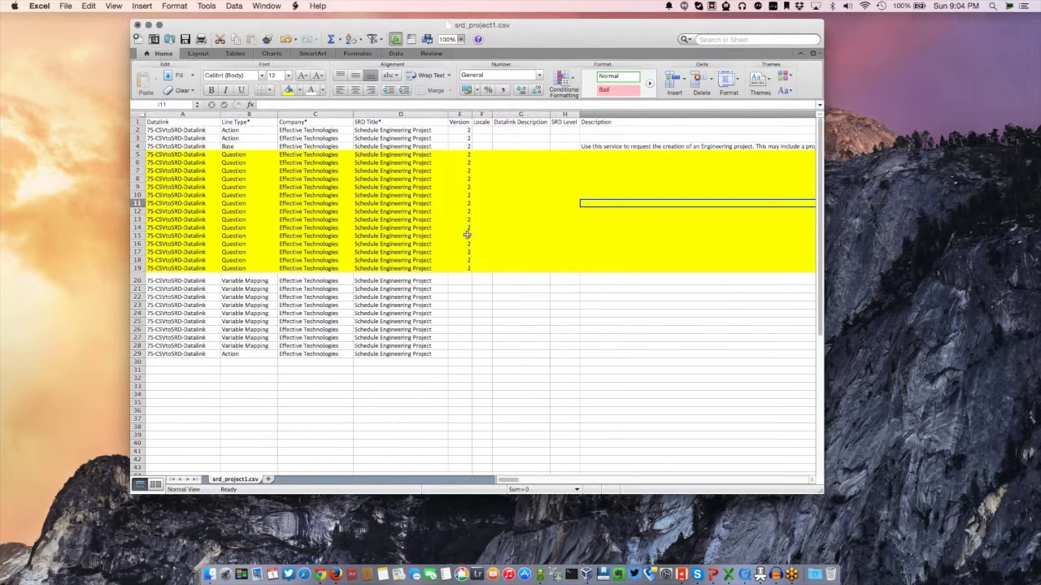
Examine the category, question and instruction columns of the first highlighted question rows.
click(539, 147)
click(523, 154)
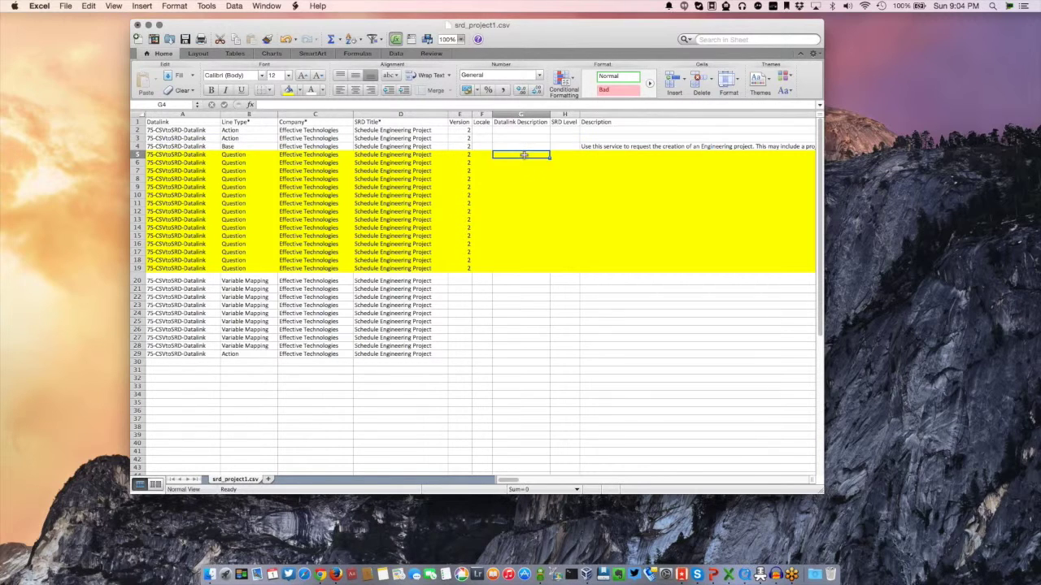
key(Right)
key(Right)
key(Right)
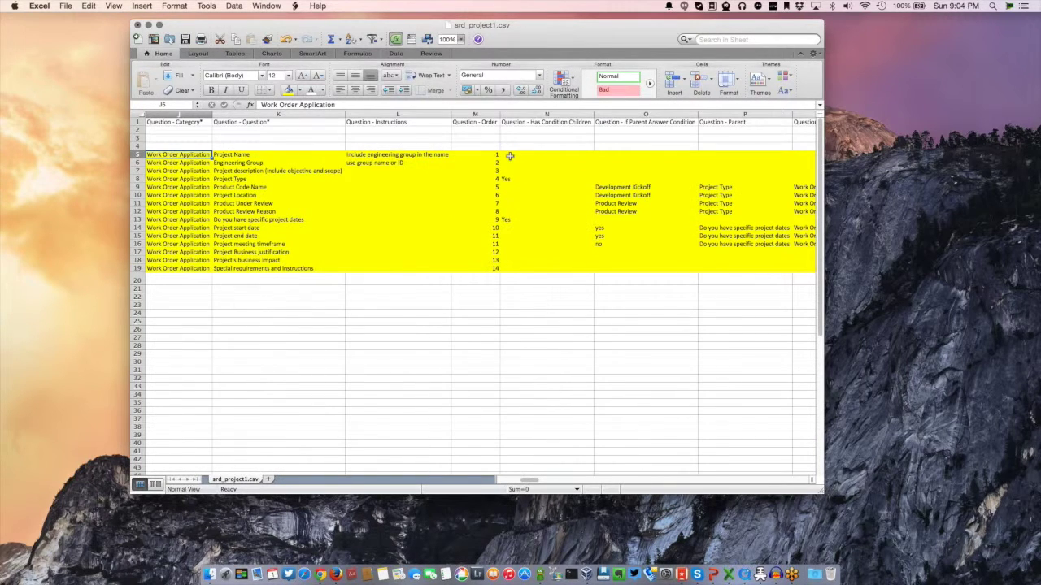
click(300, 157)
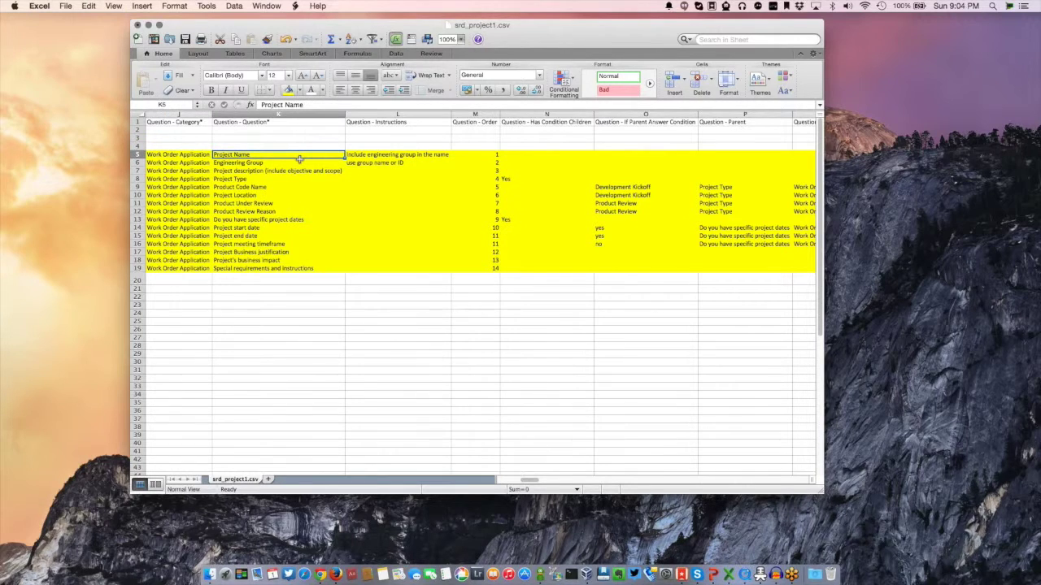
click(297, 162)
Examine the parent answer condition, parent question, parent category and required columns for the conditional questions in rows 9 and 11.
click(634, 186)
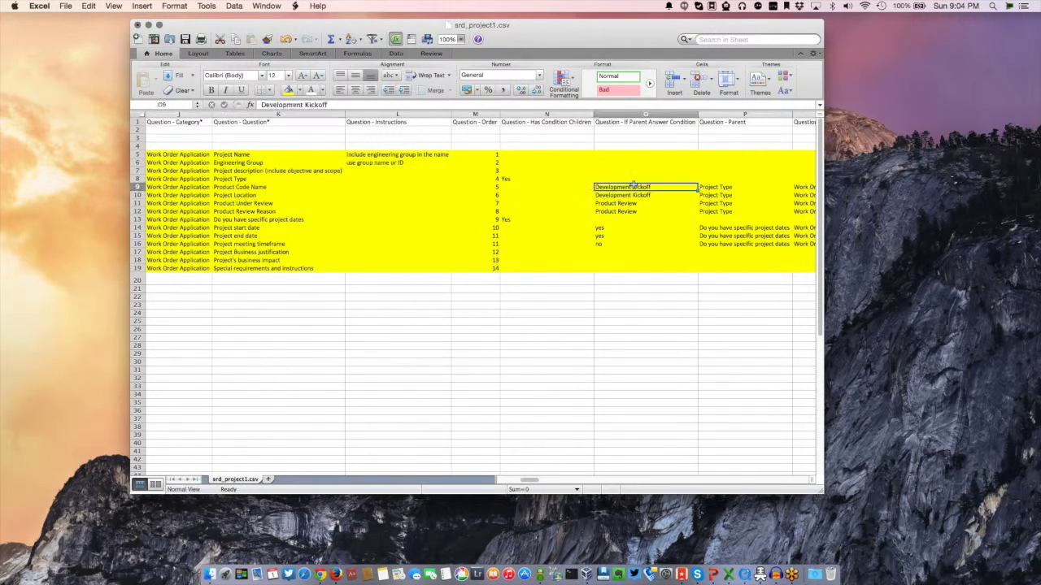
key(Right)
key(Right)
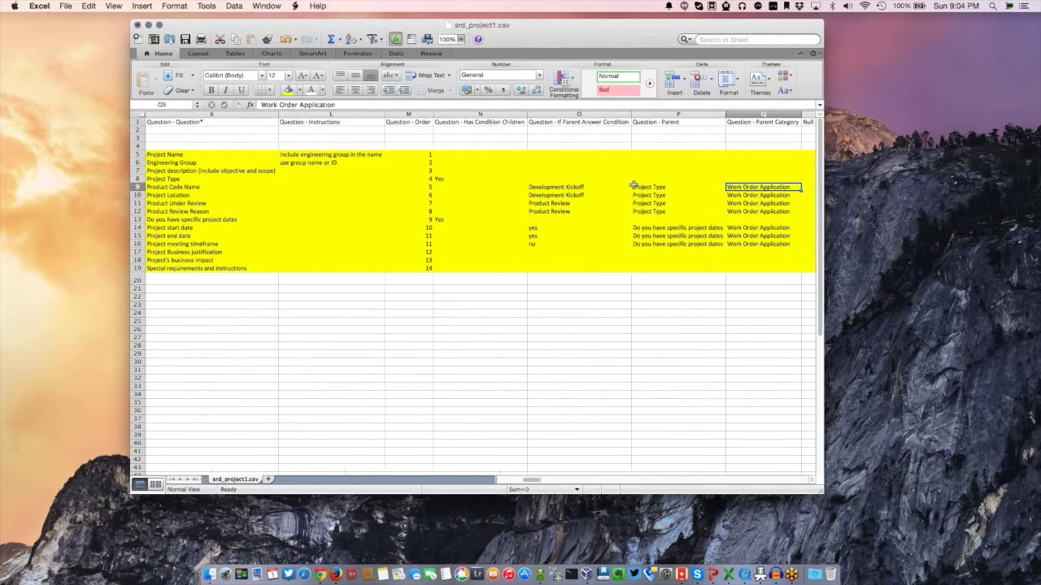
key(Left)
key(Left)
key(Left)
key(Left)
key(Left)
key(Left)
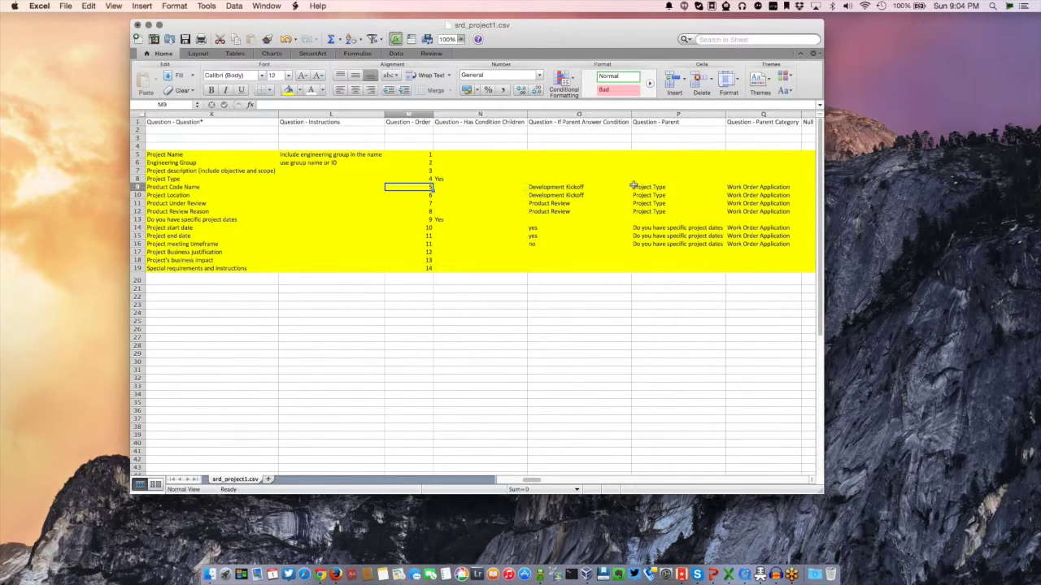
key(Right)
key(Right)
key(Right)
key(Right)
key(Down)
key(Down)
key(Right)
key(Right)
key(Right)
key(Right)
key(Right)
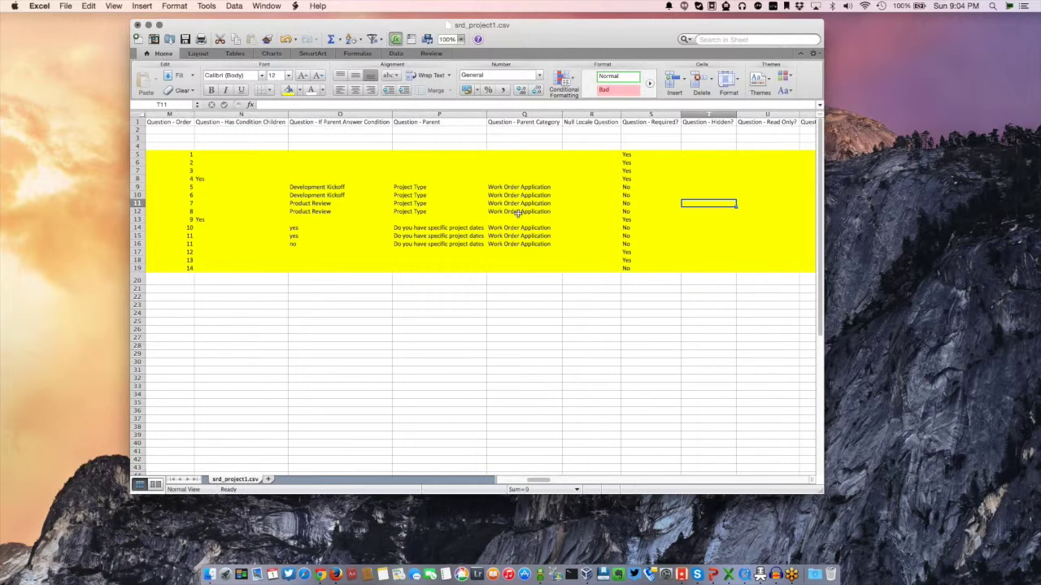
scroll(252, 244, left, 10)
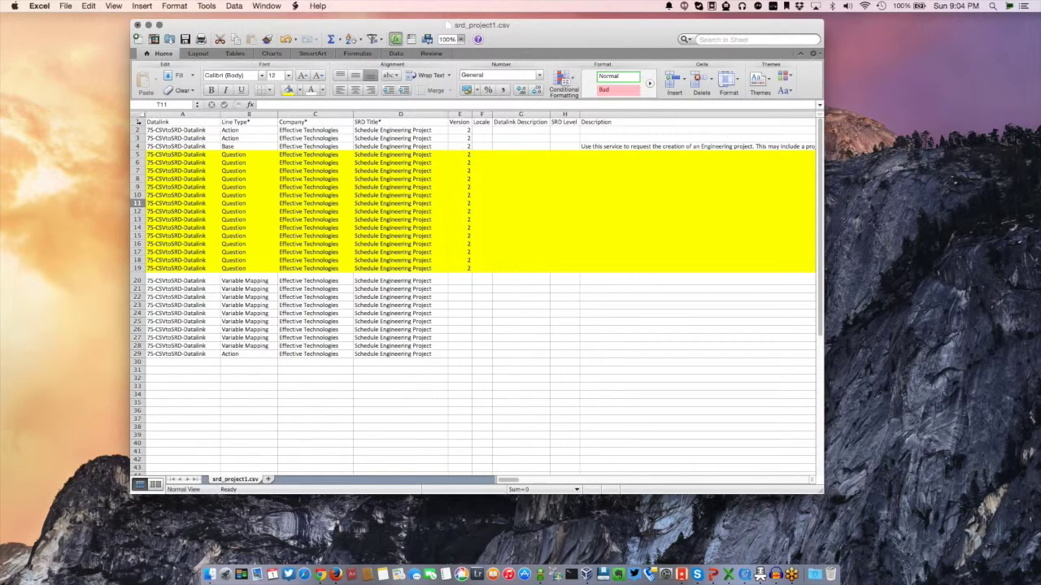
Fill the two Action rows 2 and 3 with a light red theme color.
click(152, 114)
drag(138, 130, 149, 139)
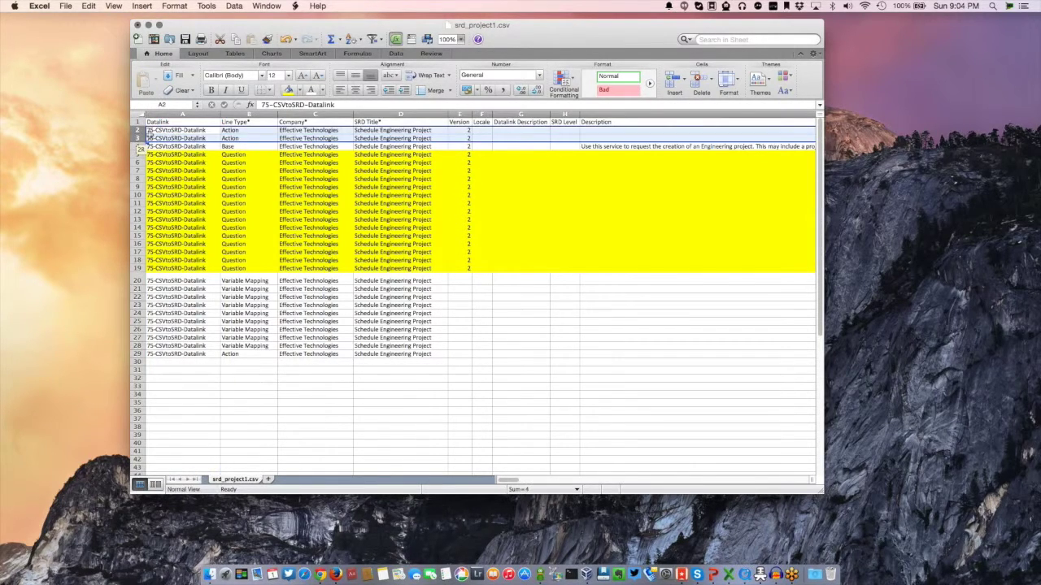
click(299, 90)
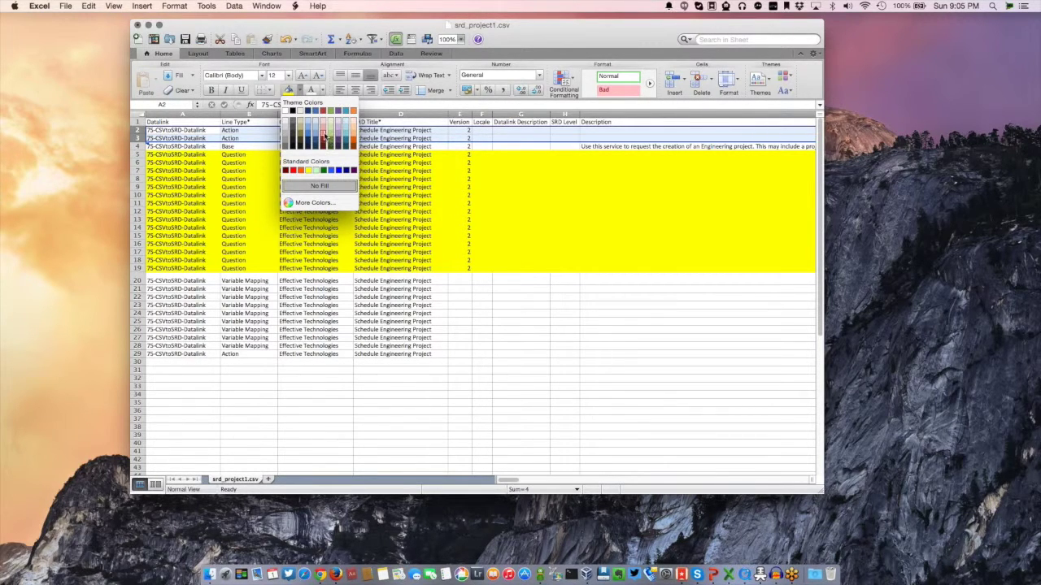
click(326, 136)
Look through the answer format, variable mapping and SRD action columns along Base row 4 as far as SRD Status.
click(437, 146)
key(Right)
key(Right)
key(Right)
key(Right)
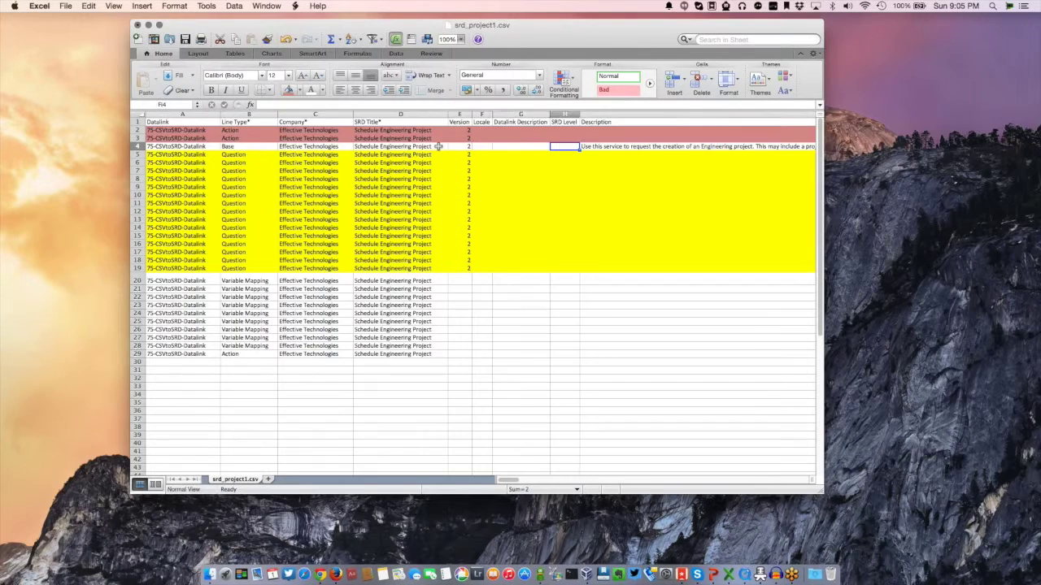
key(Right)
key(Right)
key(Right)
key(Right)
key(Right)
key(Right)
key(Right)
key(Right)
key(Right)
key(Right)
key(Right)
key(Right)
key(Right)
key(Right)
key(Right)
key(Right)
key(Right)
key(Right)
key(Right)
key(Right)
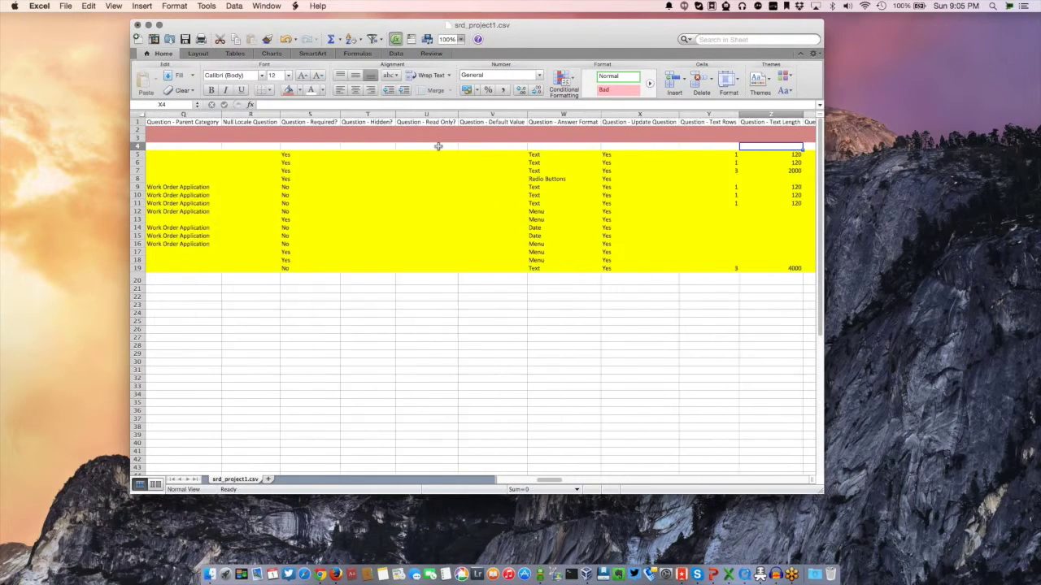
key(Right)
key(Right)
key(Right)
key(Right)
key(Right)
key(Right)
key(Right)
key(Right)
key(Right)
key(Right)
key(Right)
key(Right)
key(Right)
key(Right)
key(Right)
key(Right)
key(Right)
key(Right)
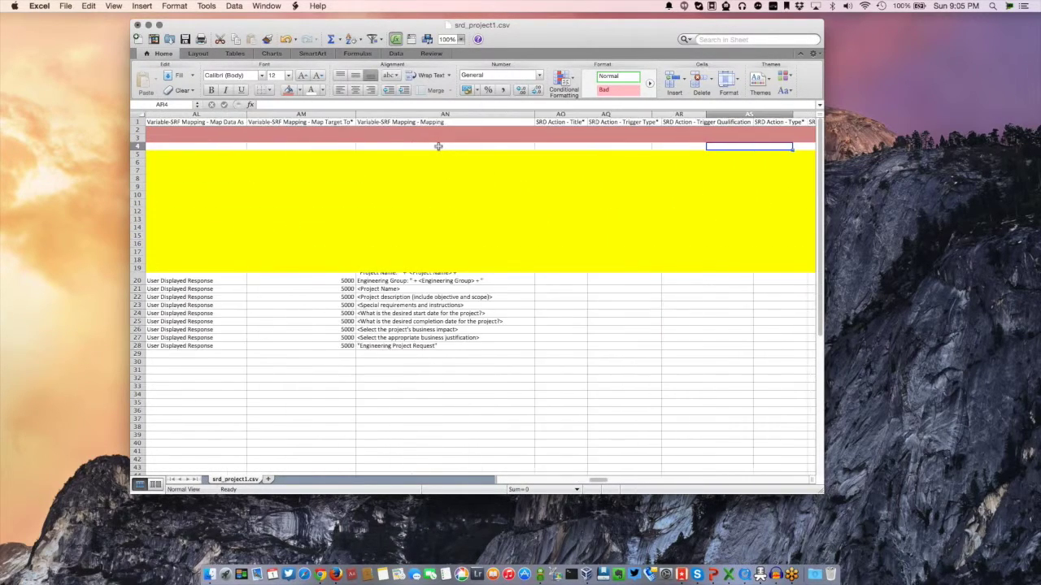
key(Right)
key(Right)
key(Right)
key(Right)
key(Right)
key(Right)
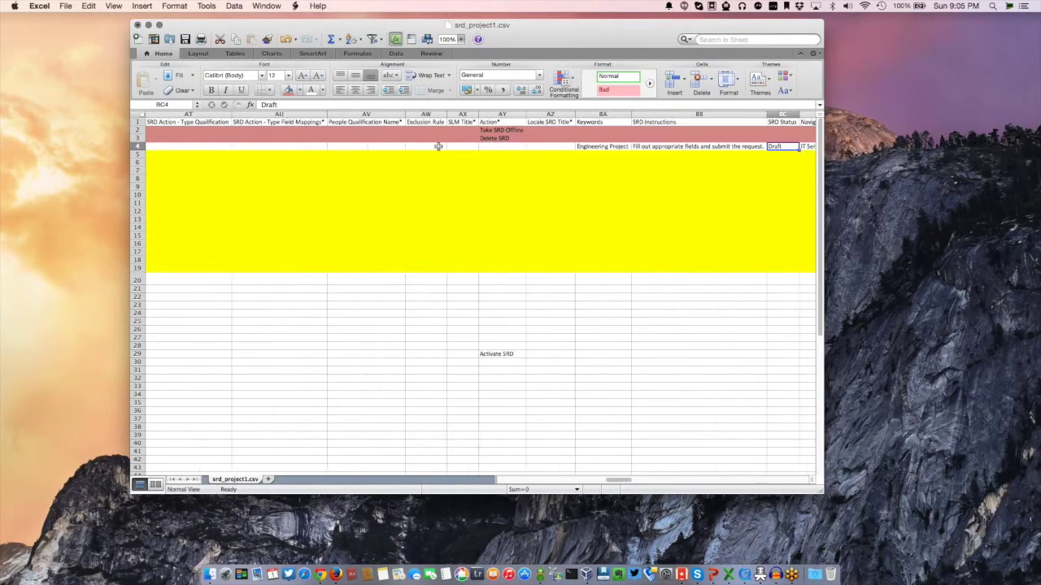
Check the Action column values in rows 2, 3 and 29, and close srd_project1.csv.
click(502, 130)
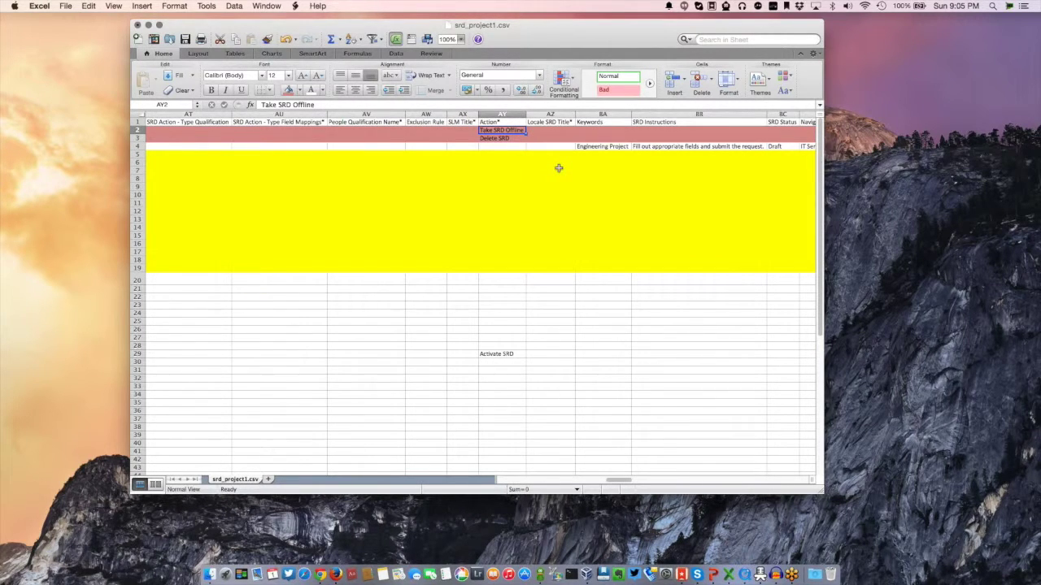
click(517, 139)
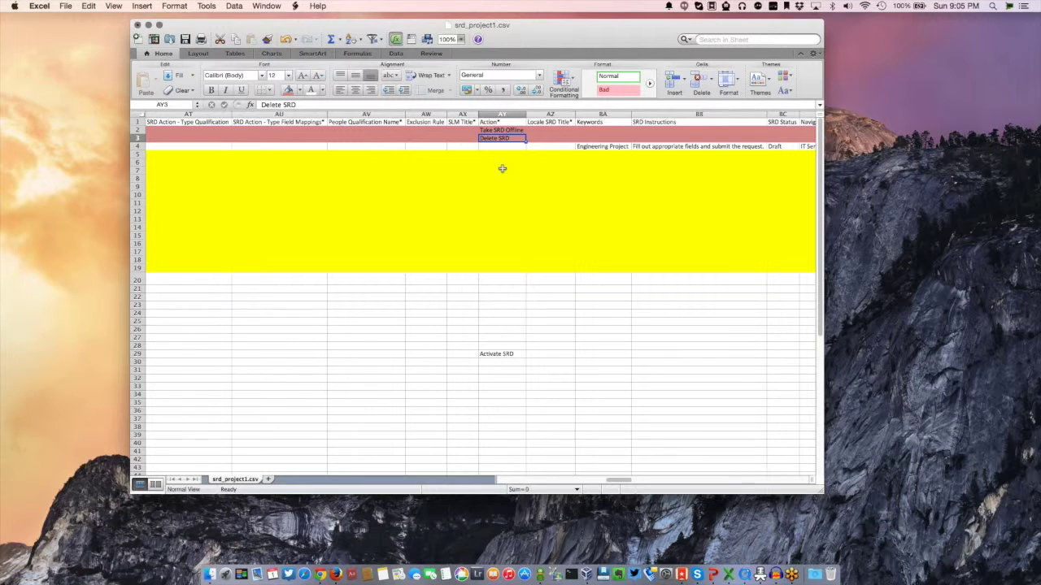
click(506, 357)
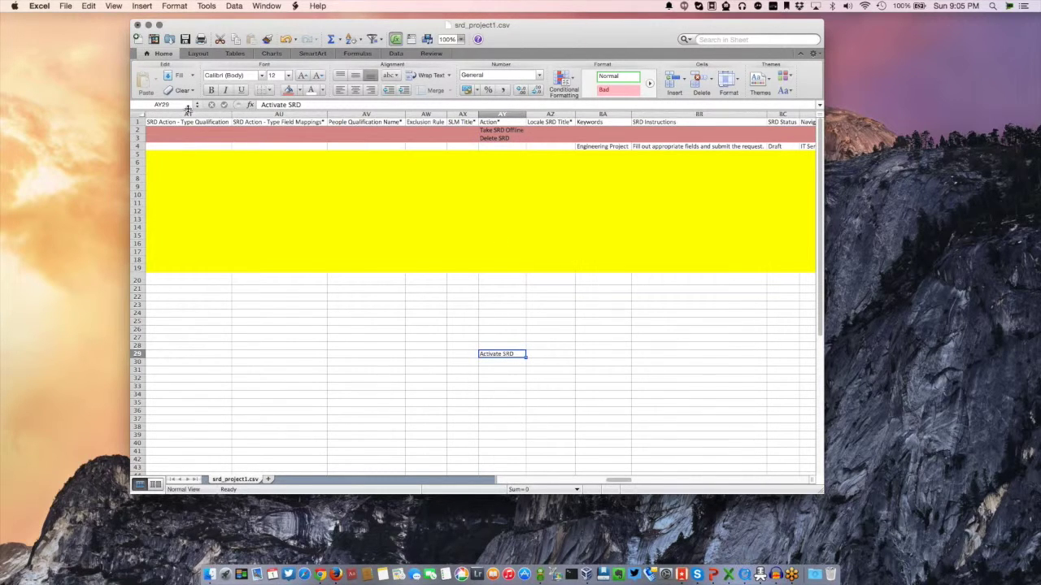
click(139, 26)
click(435, 96)
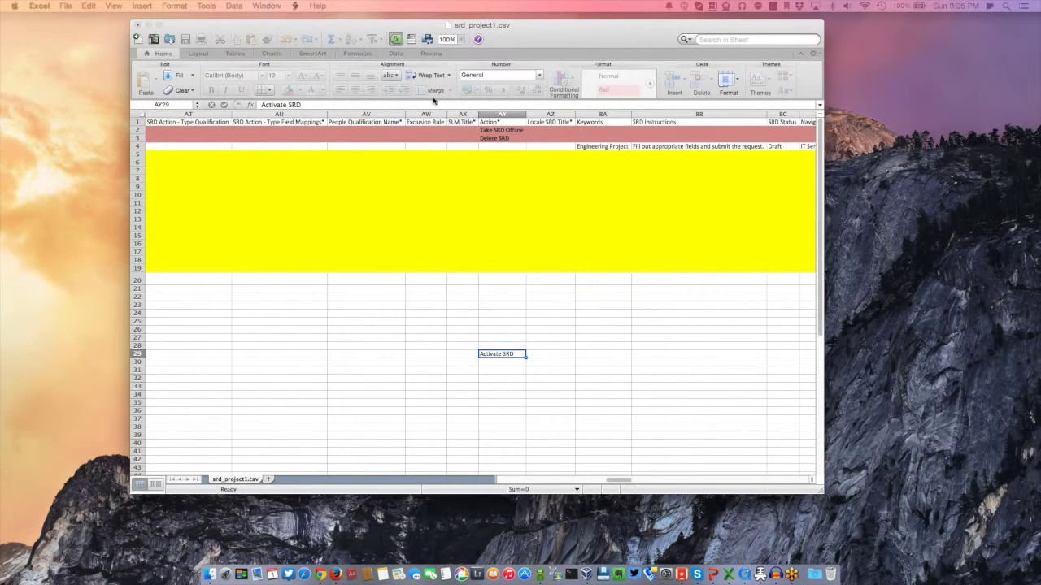
Switch to the Transport Onboarding Console in the browser, clear the staged Service Request Definition data and import the data file srd_project1.csv.
key(ctrl+Left)
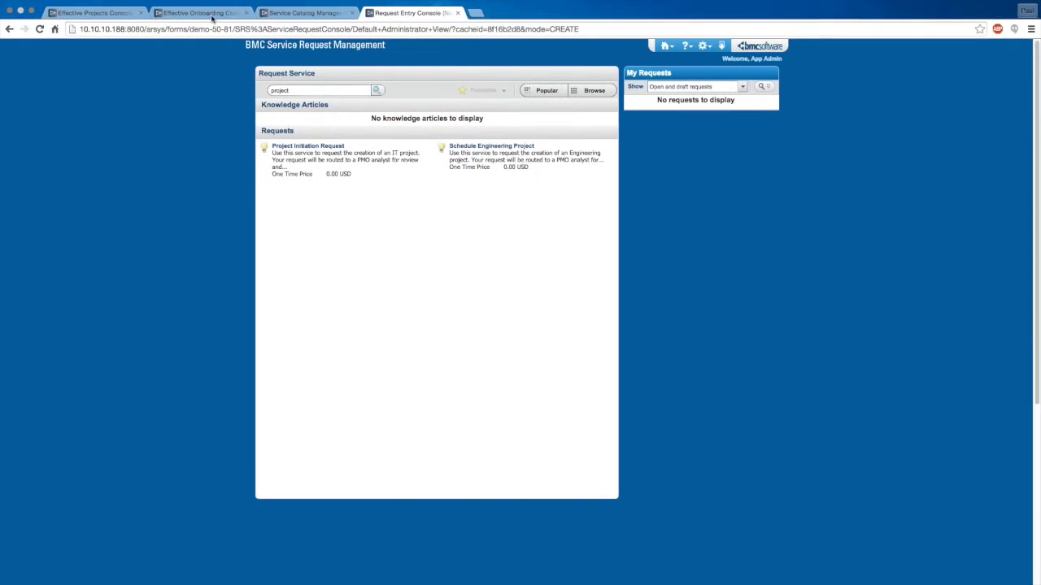
click(207, 16)
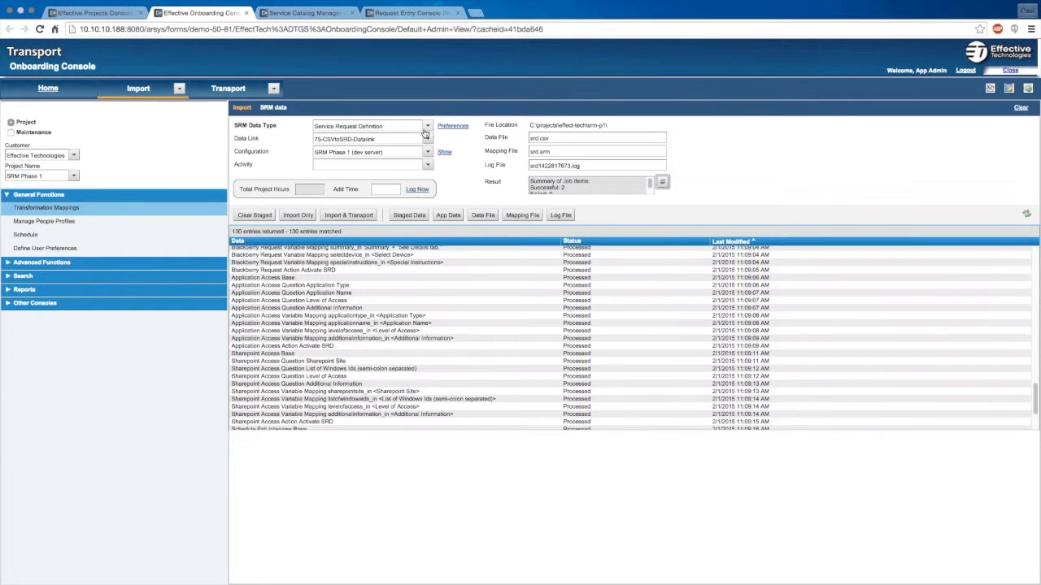
click(257, 216)
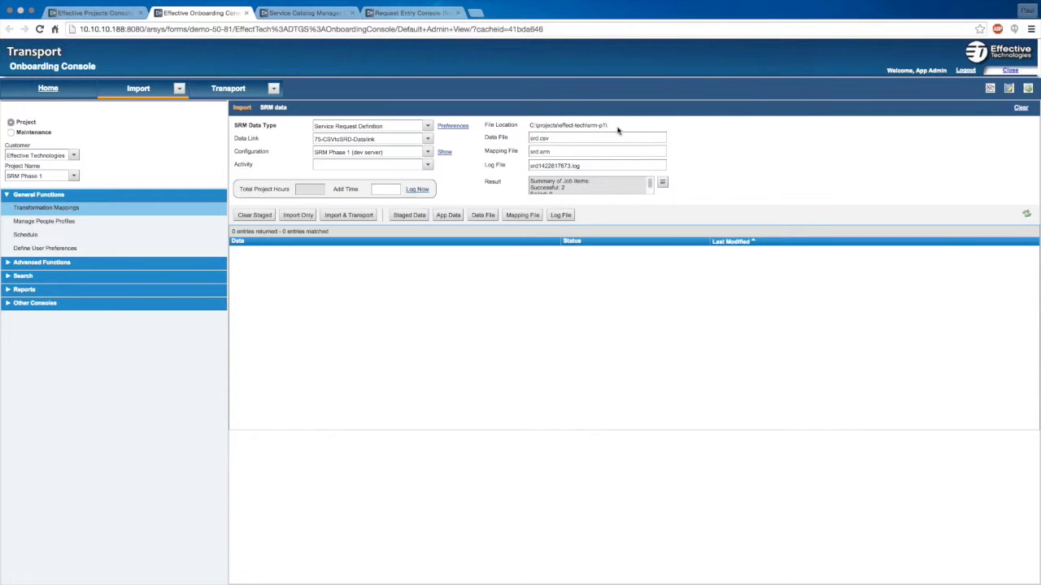
click(540, 138)
text(_project1)
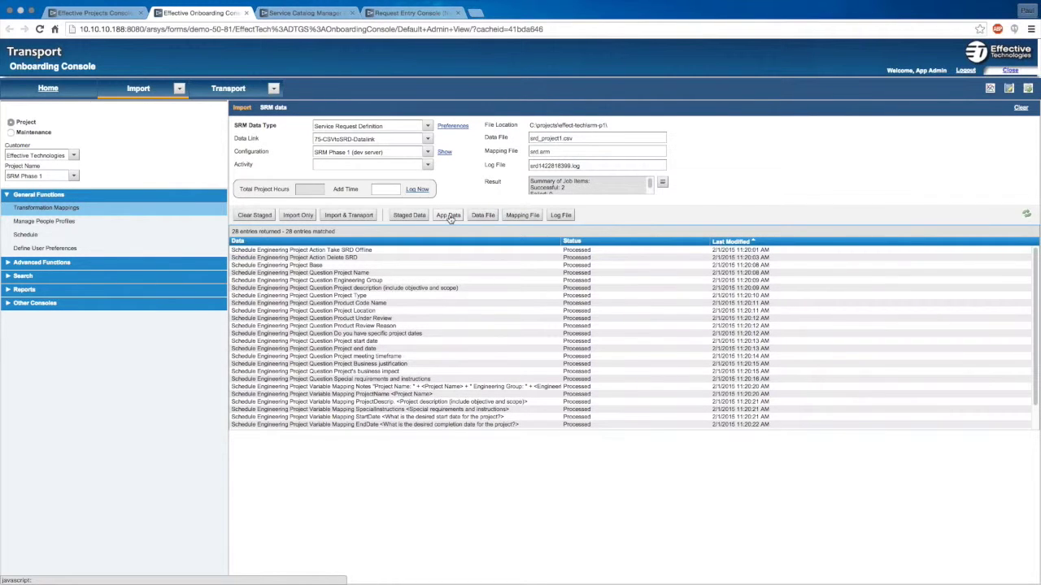
Search the Request Entry Console for "project" again and open the Schedule Engineering Project request.
click(402, 14)
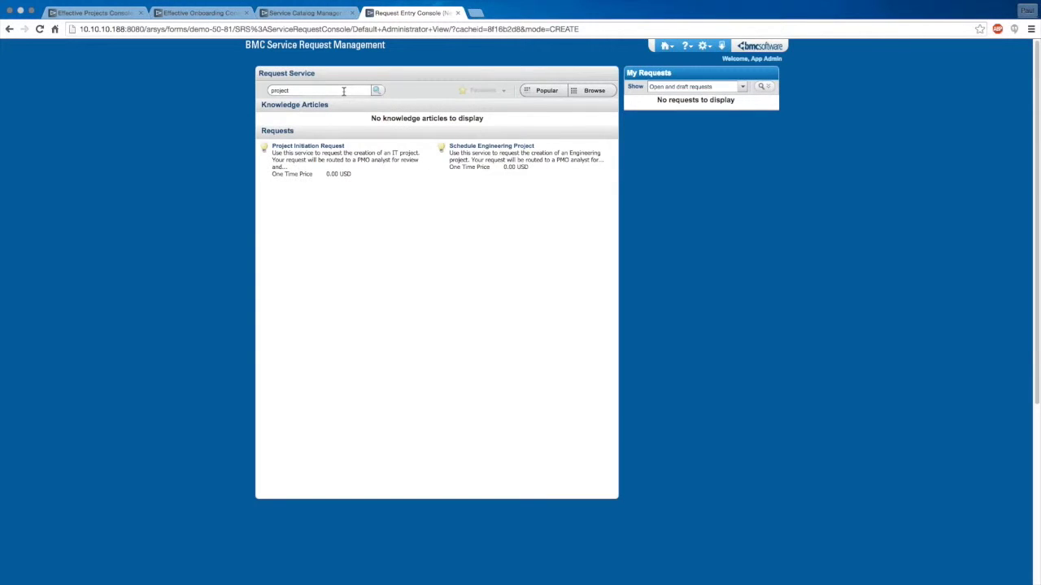
click(377, 91)
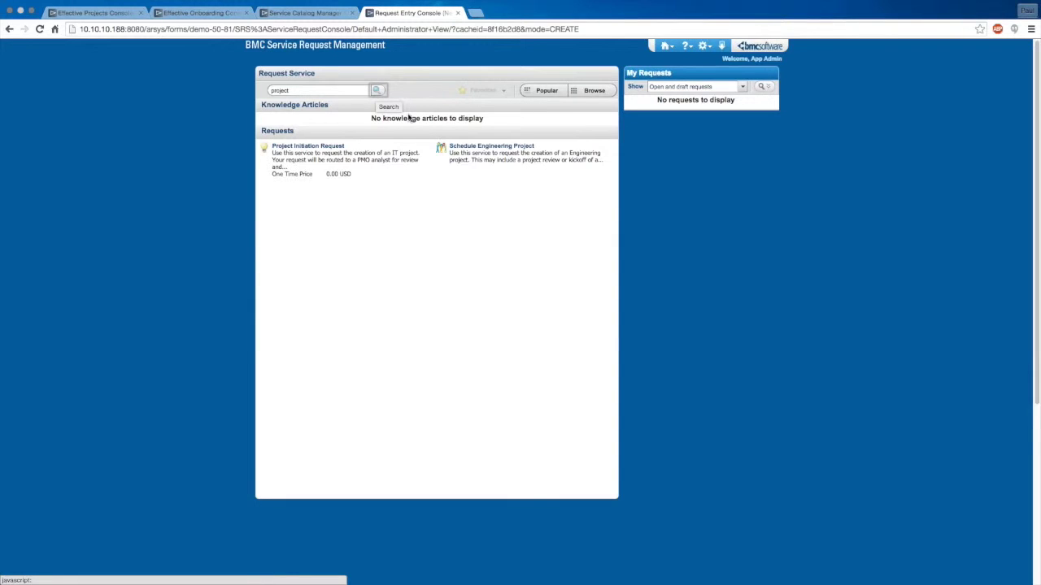
mouse_move(444, 158)
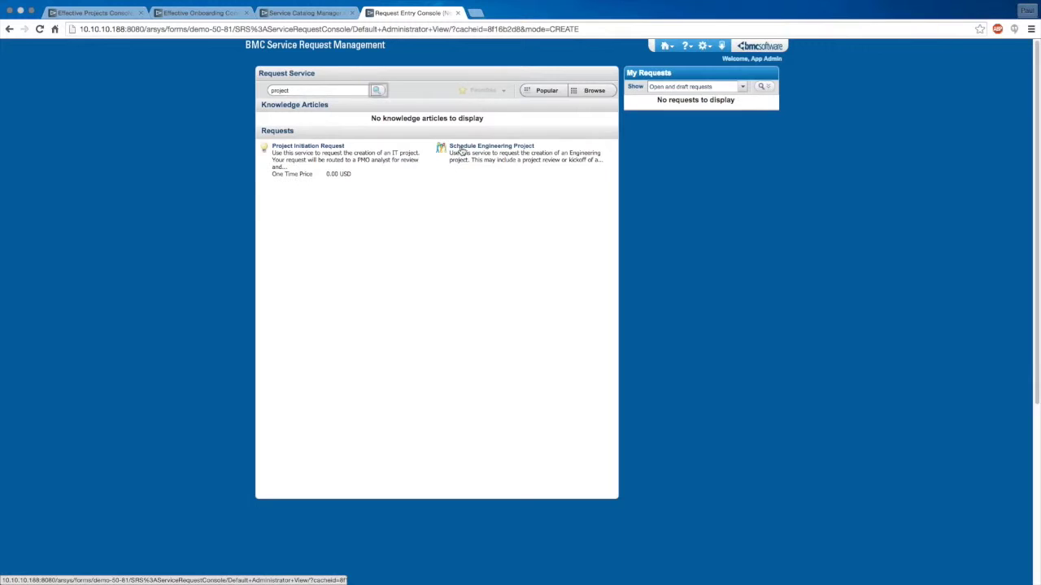
click(461, 151)
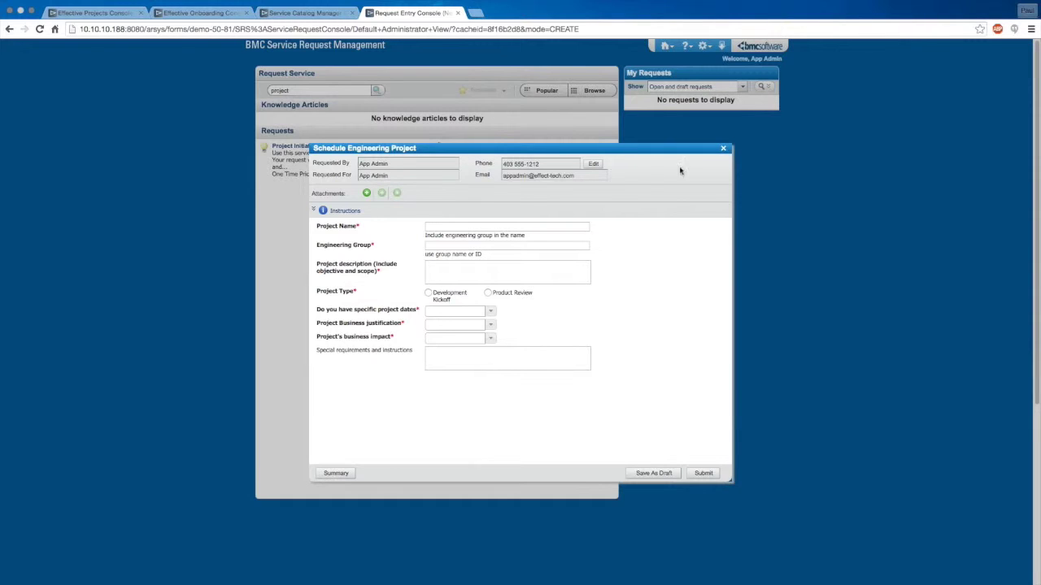
Enter project name "Transport v6 developement", engineering group "Transport 02" and project description "sample request".
click(448, 226)
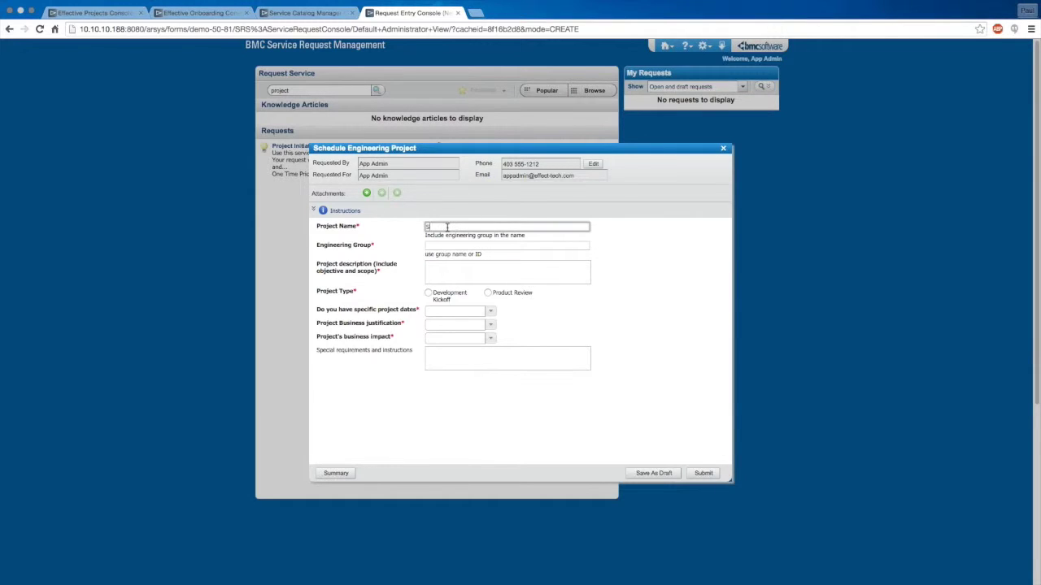
text(Transport v6 developement)
click(445, 247)
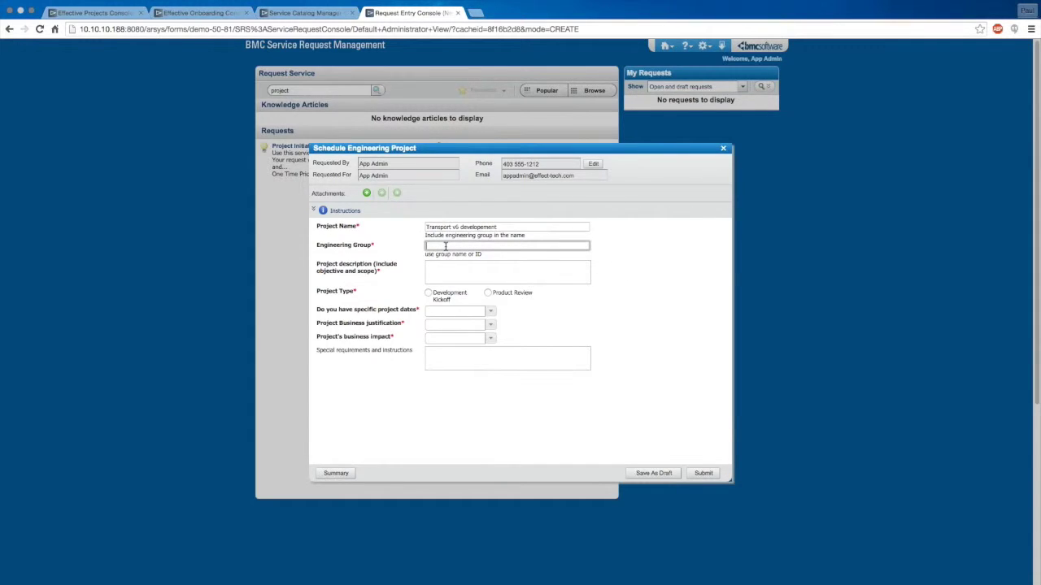
text(Transport 02)
click(450, 267)
text(sample request)
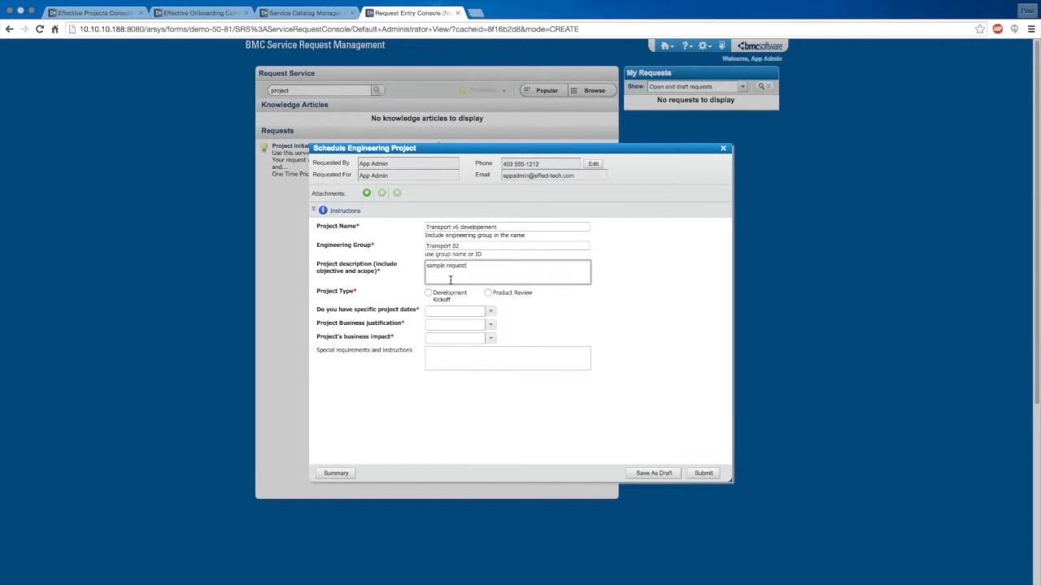
Set the project type to Development Kickoff, with product code name 1234 and project location Santa Clara.
click(428, 293)
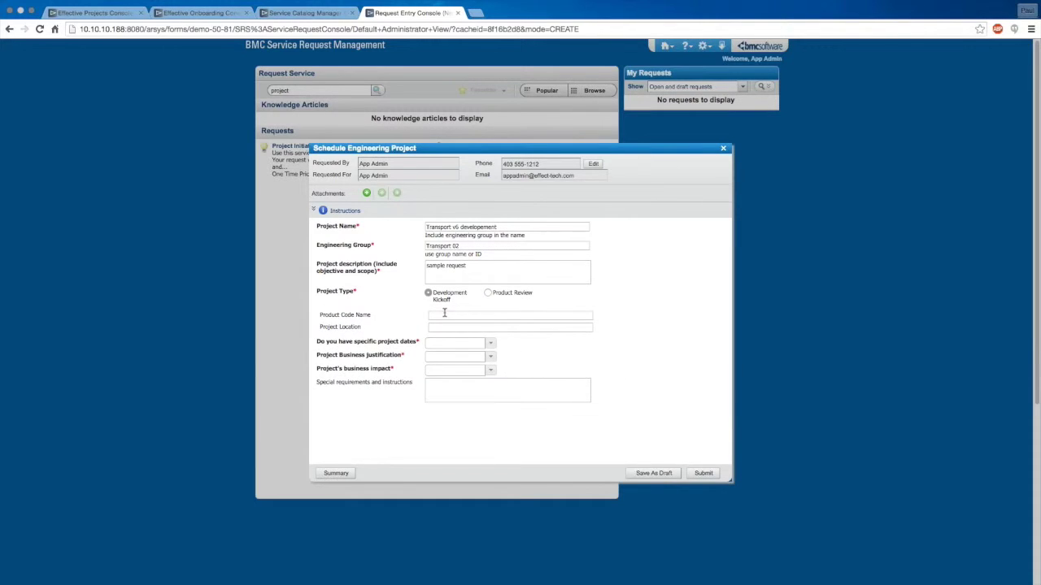
click(444, 315)
text(1`234)
drag(457, 315, 400, 314)
text(1)
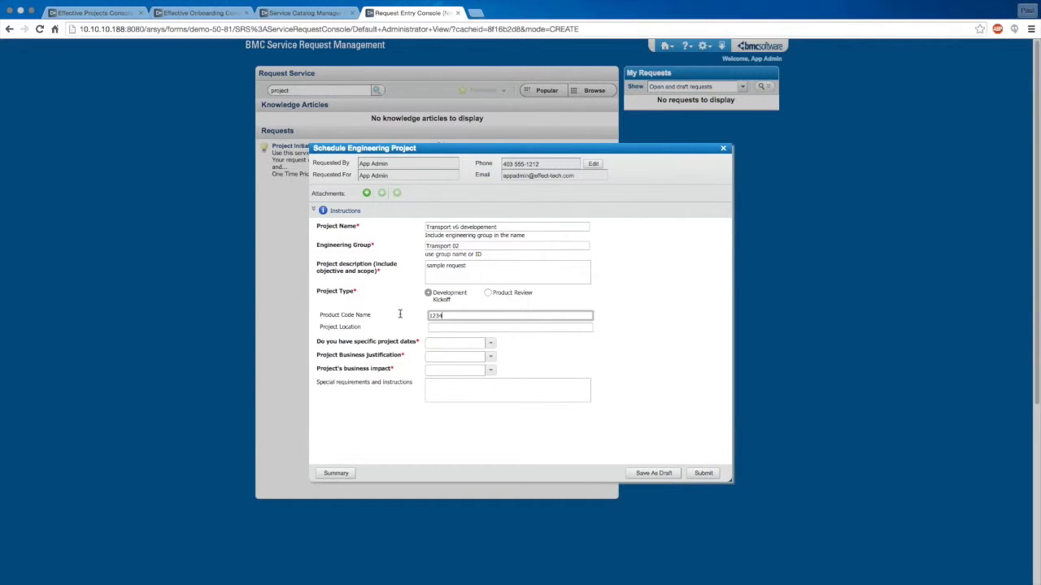
click(449, 328)
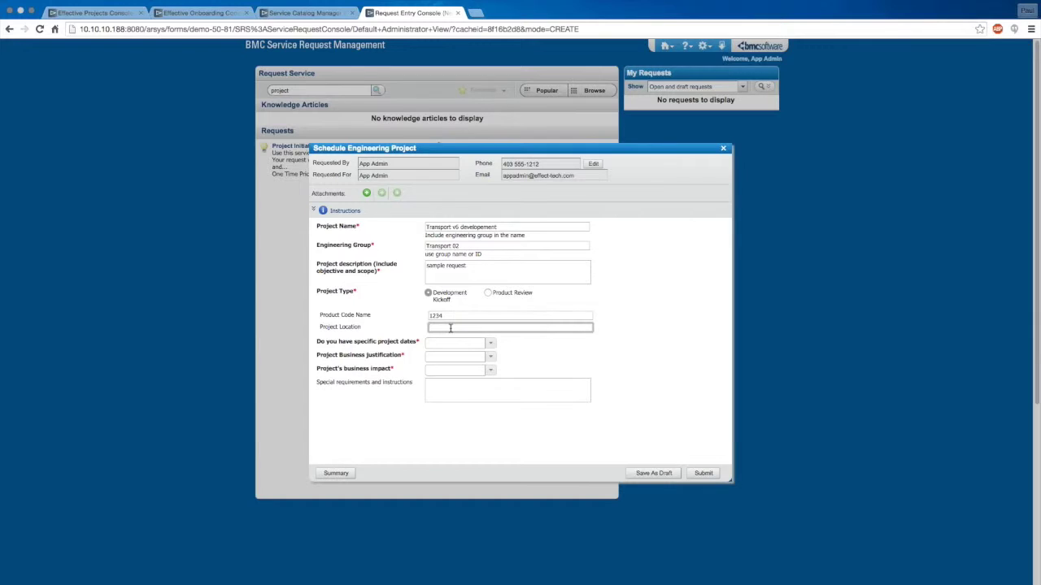
text(Santa Clara)
Answer yes to having specific project dates, and set the start date to 02/20/2015 and the end date to 02/28/2015.
click(491, 343)
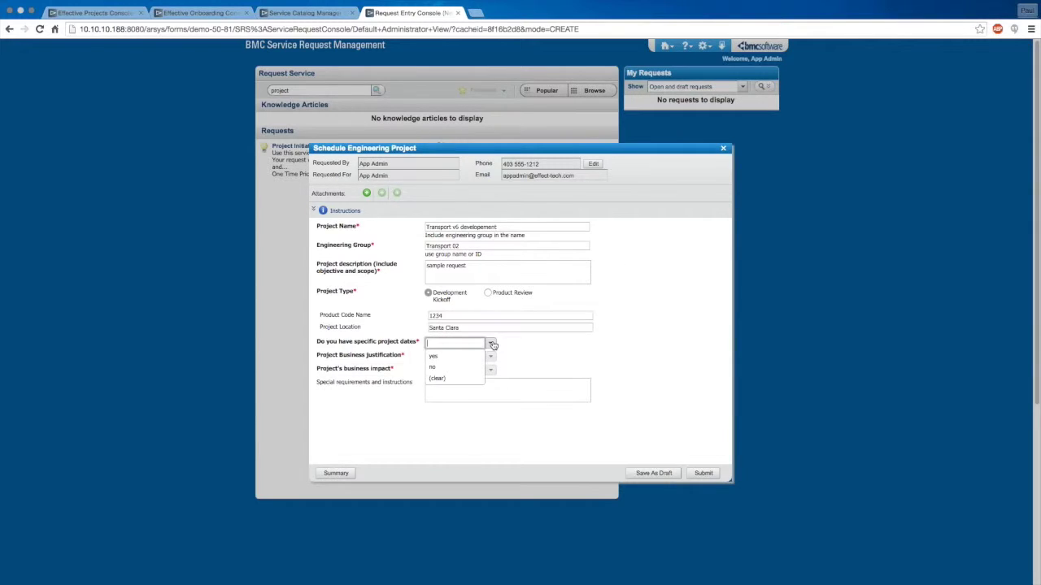
click(477, 356)
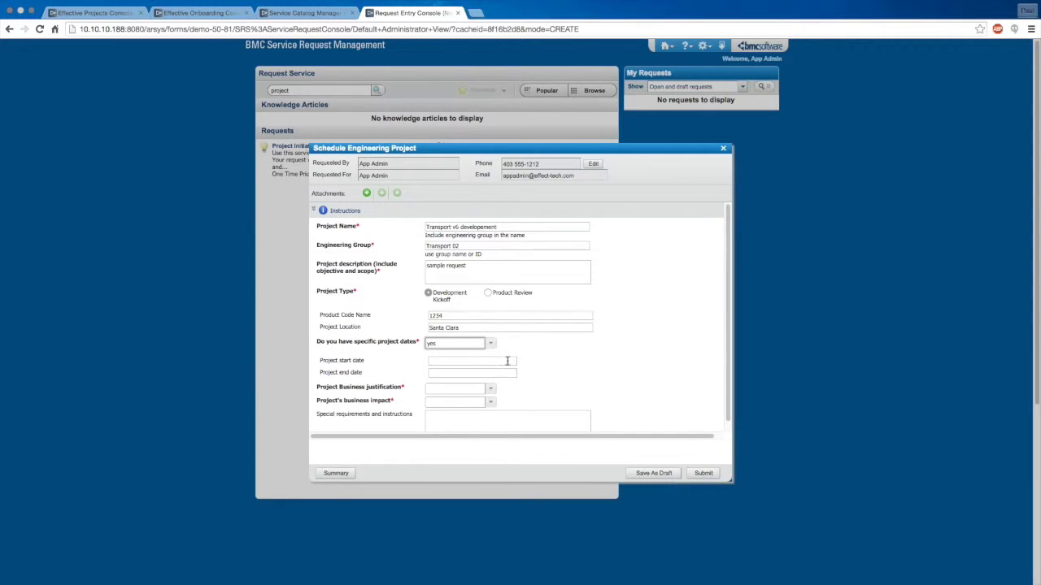
click(471, 360)
click(508, 338)
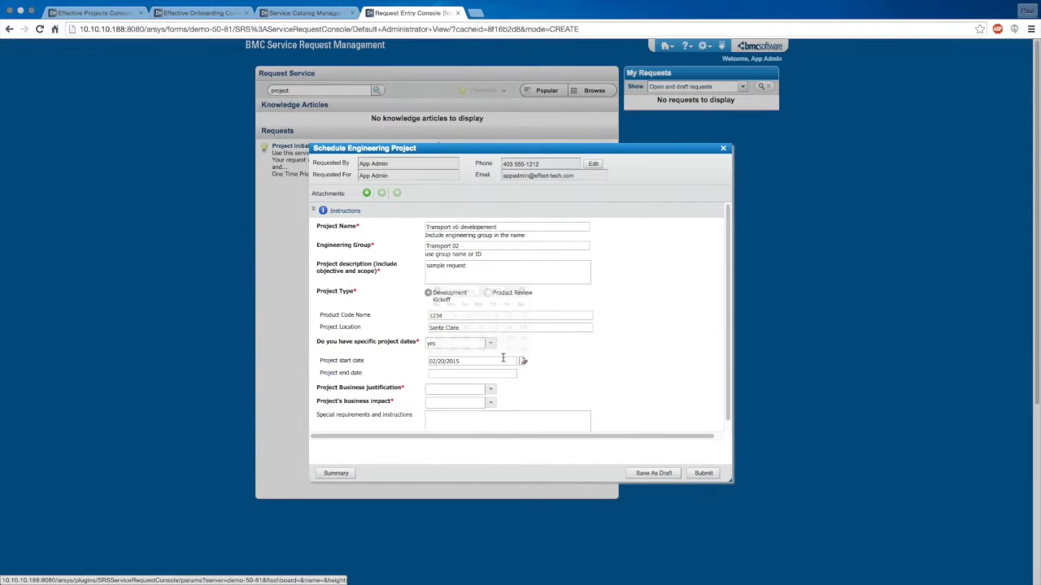
click(504, 372)
click(519, 361)
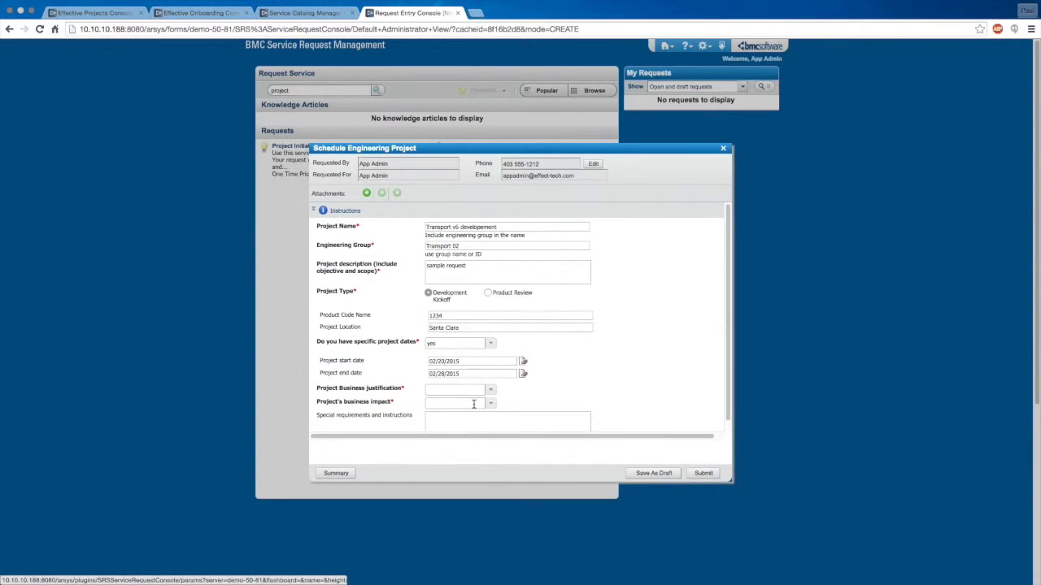
Set the project business justification to Corporate Strategic and the business impact to 3-Moderate/Limited.
click(490, 393)
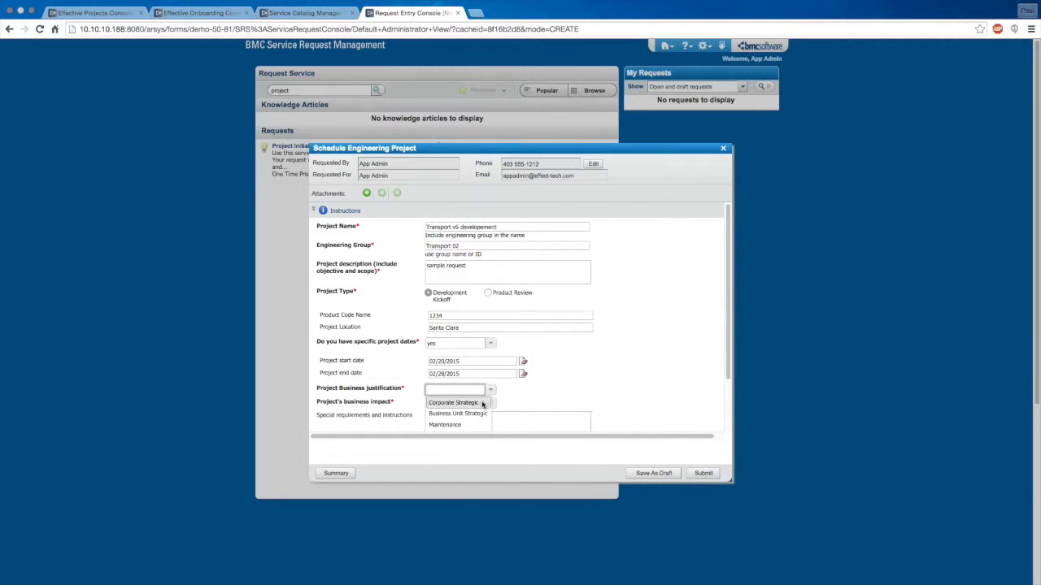
click(484, 400)
click(490, 405)
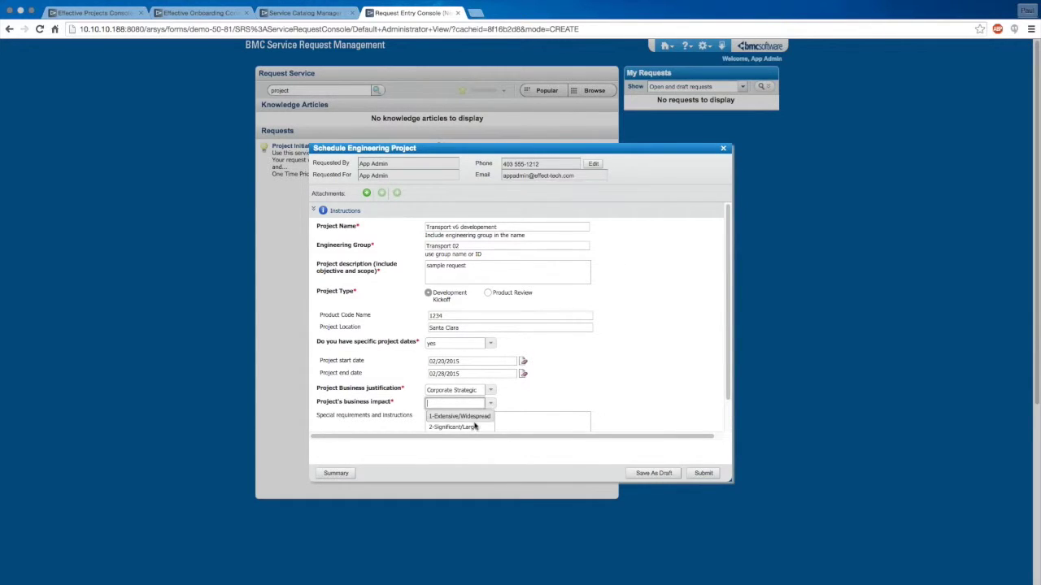
scroll(476, 423, down, 1)
click(471, 403)
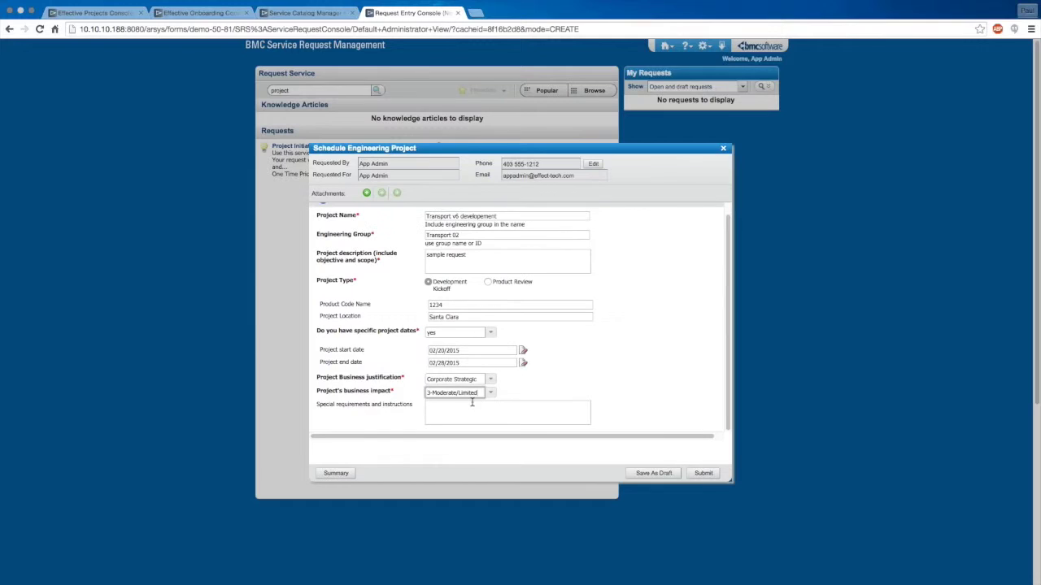
Enter "sample" as the special requirements and instructions, and submit the request.
click(483, 410)
text(sample)
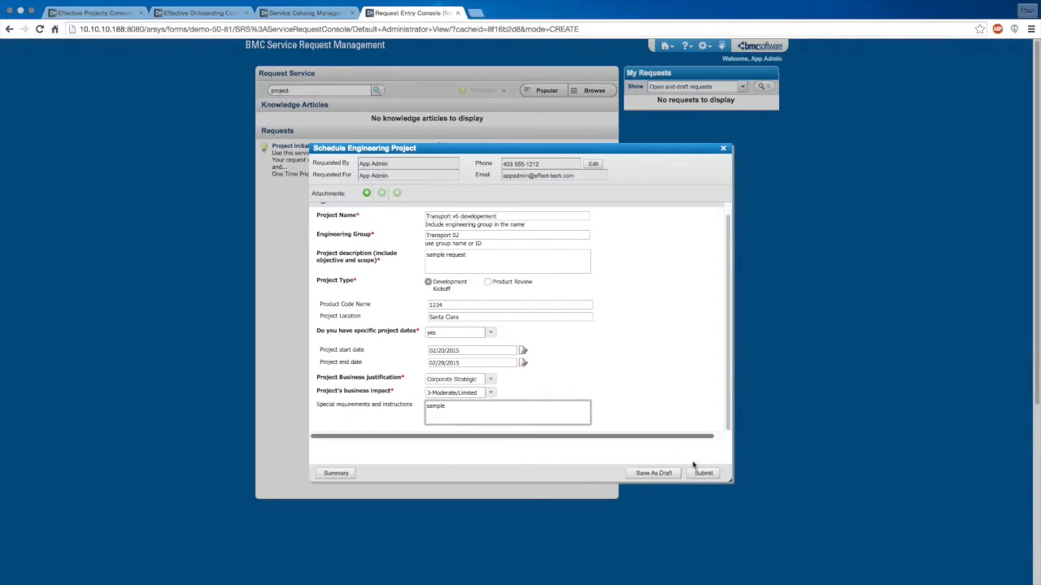
click(704, 474)
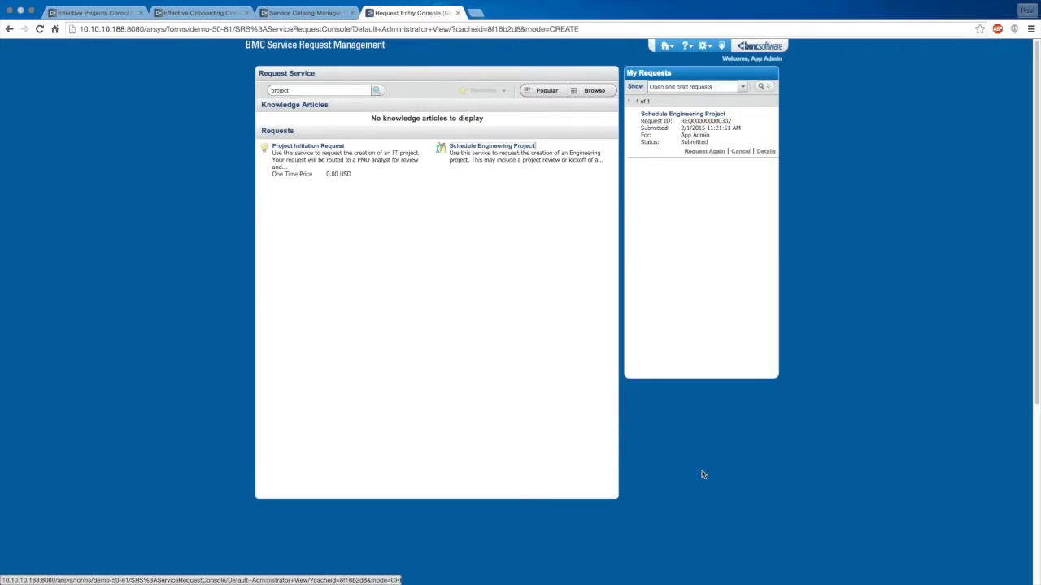
Switch to Finder and open srd_project1 from the srm-p1 folder in Excel.
key(ctrl+Right)
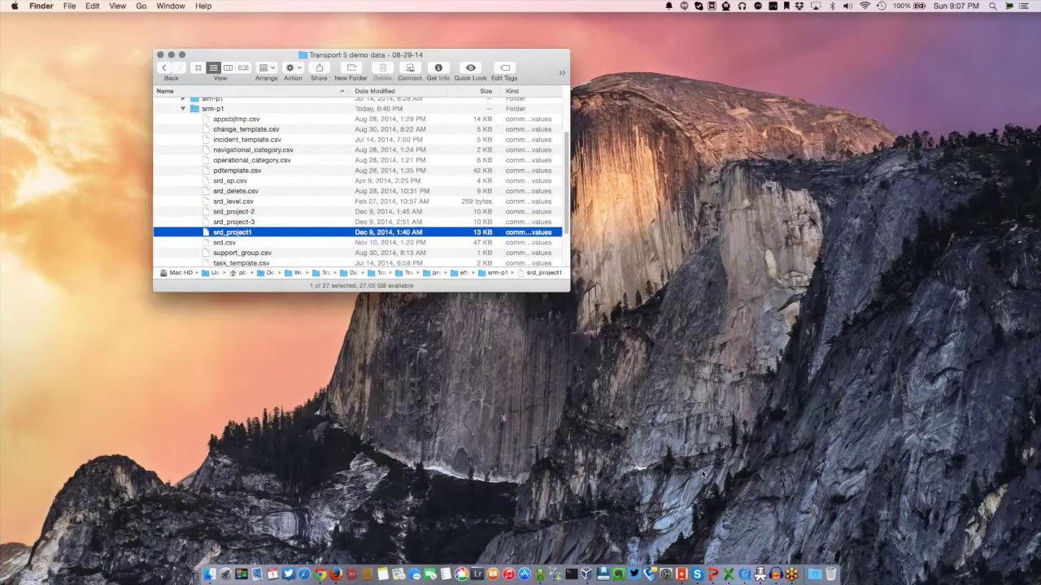
key(ctrl+Right)
key(ctrl+Left)
double_click(248, 235)
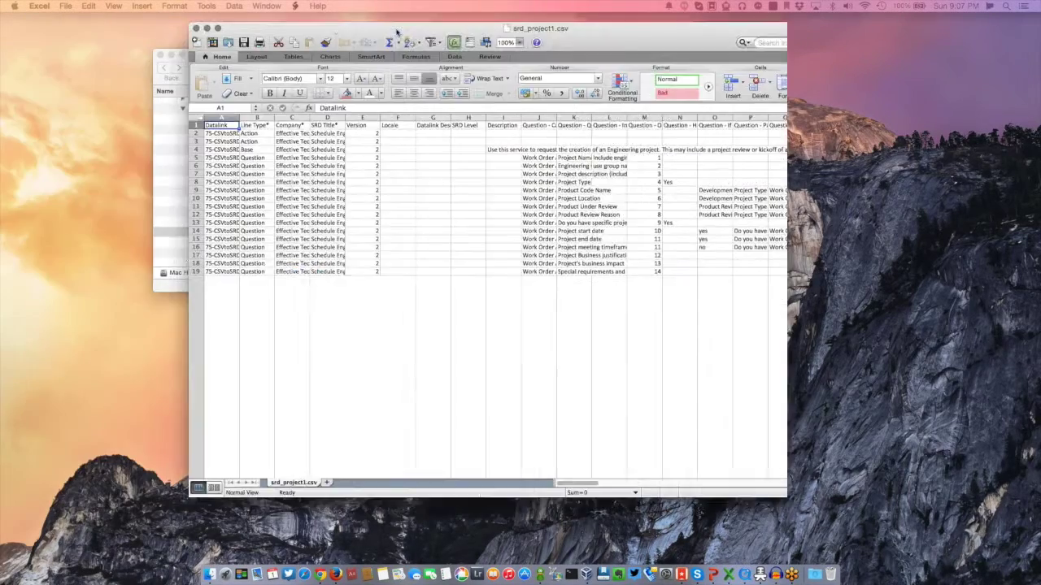
Find the tall Variable Mapping row 20 and widen all columns of the sheet to fit their contents.
scroll(187, 484, down, 3)
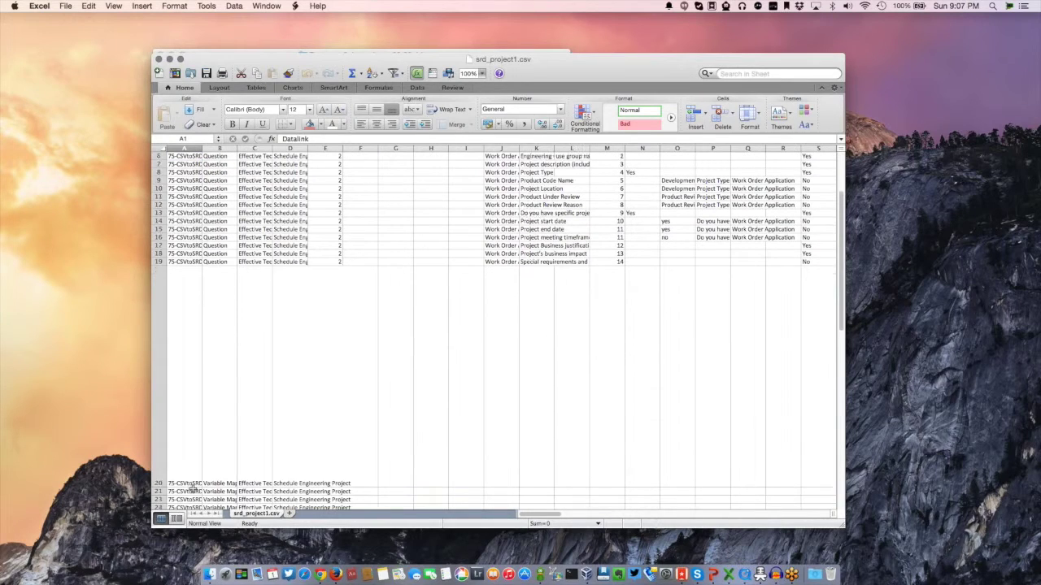
mouse_move(158, 473)
mouse_down()
mouse_move(163, 294)
mouse_move(167, 460)
mouse_up()
click(368, 333)
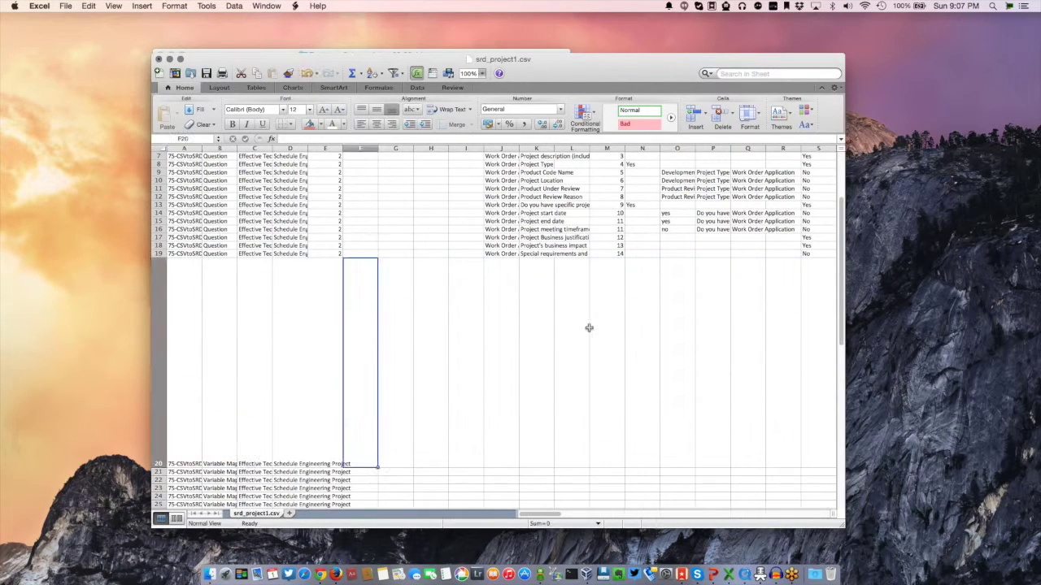
key(Right)
key(Right)
key(Right)
key(Right)
key(Right)
key(Right)
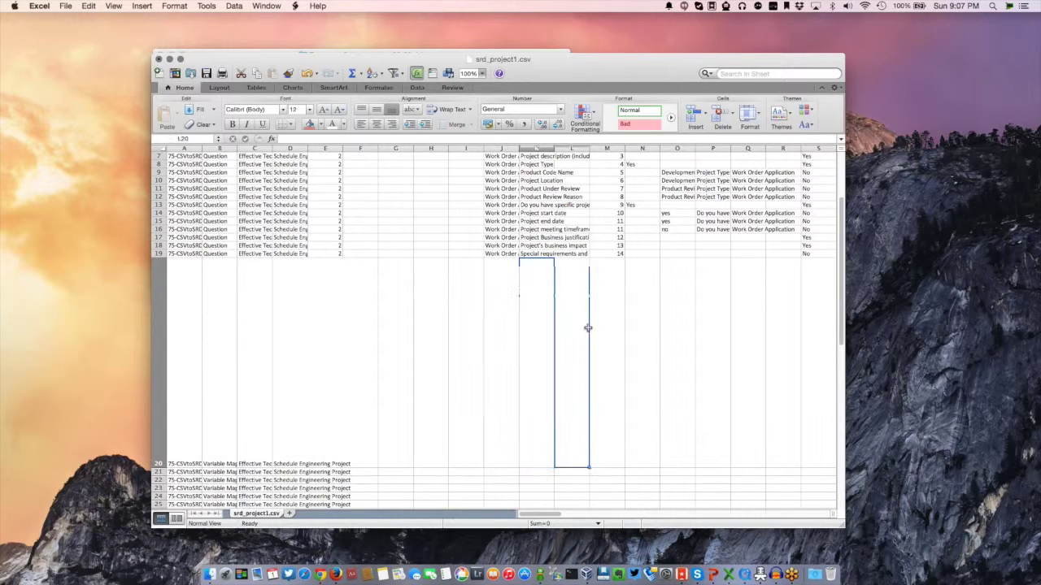
click(162, 146)
double_click(202, 147)
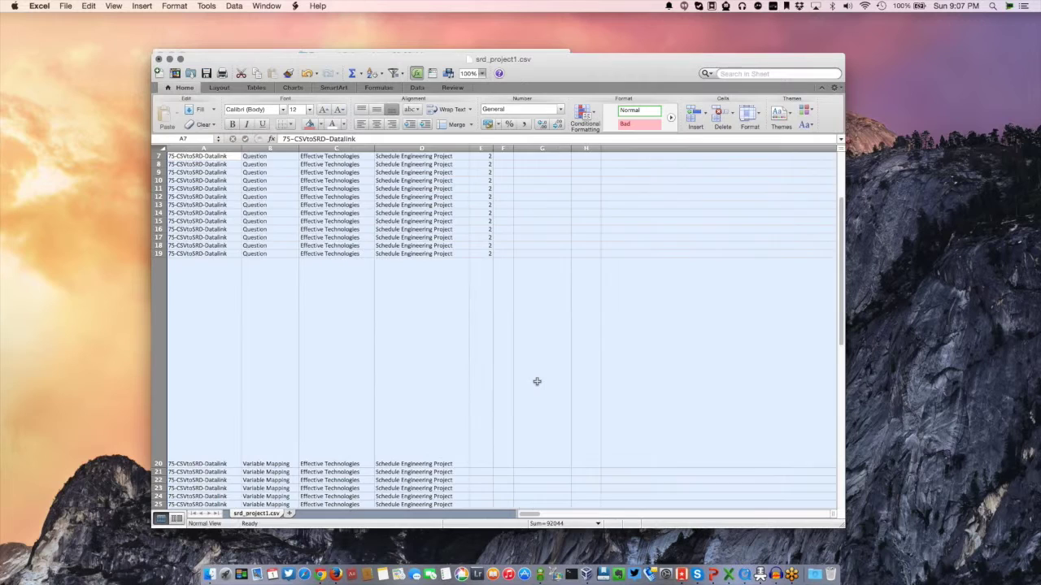
Follow Variable Mapping row 20 across to column AN and examine the Notes mapping expression inside cell AN20.
click(537, 382)
key(Right)
key(Right)
key(Right)
key(Right)
key(Right)
key(Right)
key(Right)
key(Right)
key(Right)
key(Right)
key(Right)
key(Right)
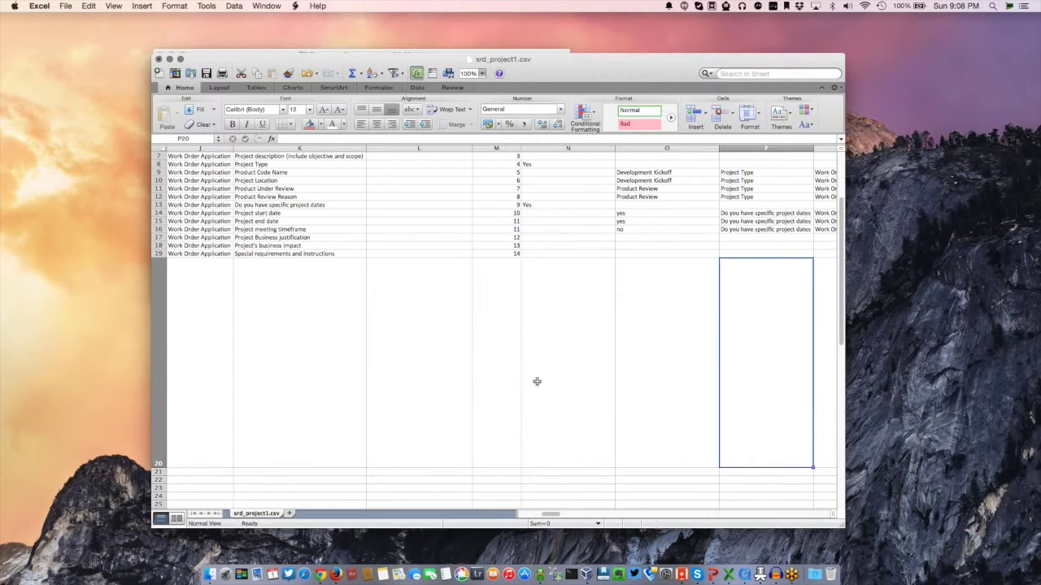
key(Right)
key(Right)
key(Right)
key(Right)
key(Right)
key(Right)
key(Right)
key(Right)
key(Right)
key(Right)
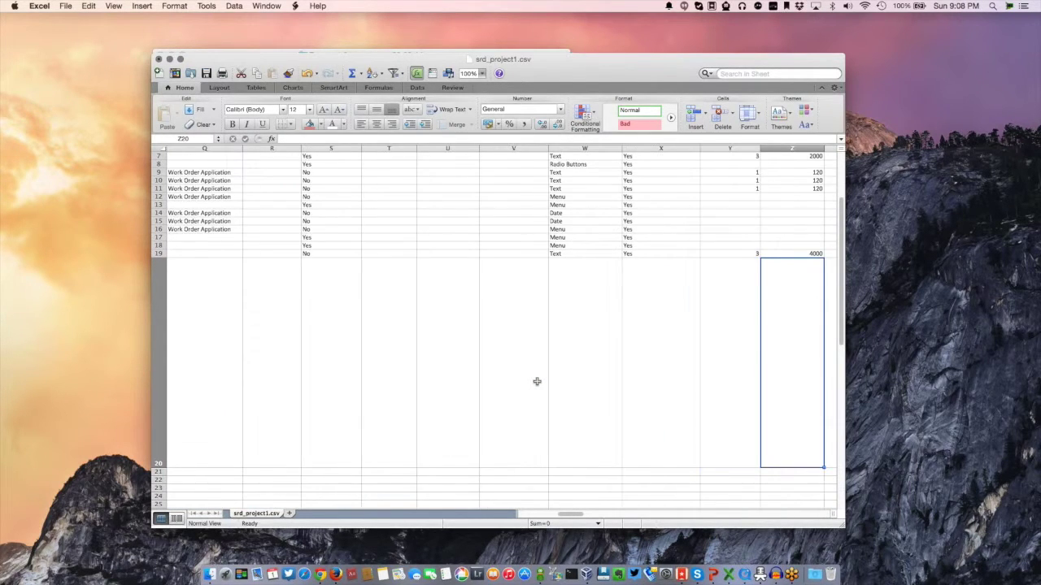
key(Right)
key(Right)
key(Right)
key(Right)
key(Right)
key(Right)
key(Right)
key(Right)
key(Right)
key(Right)
key(Right)
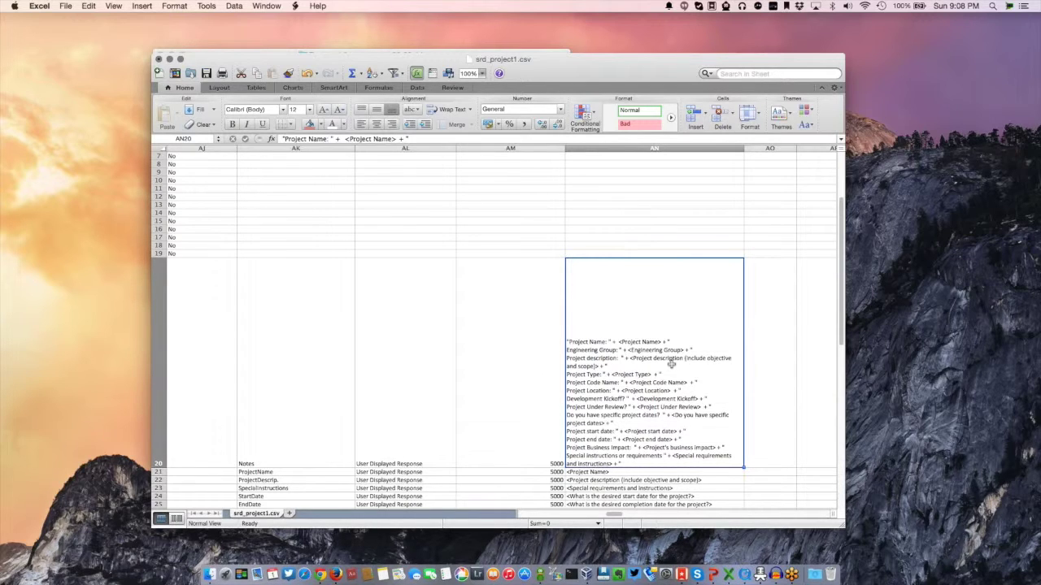
double_click(633, 465)
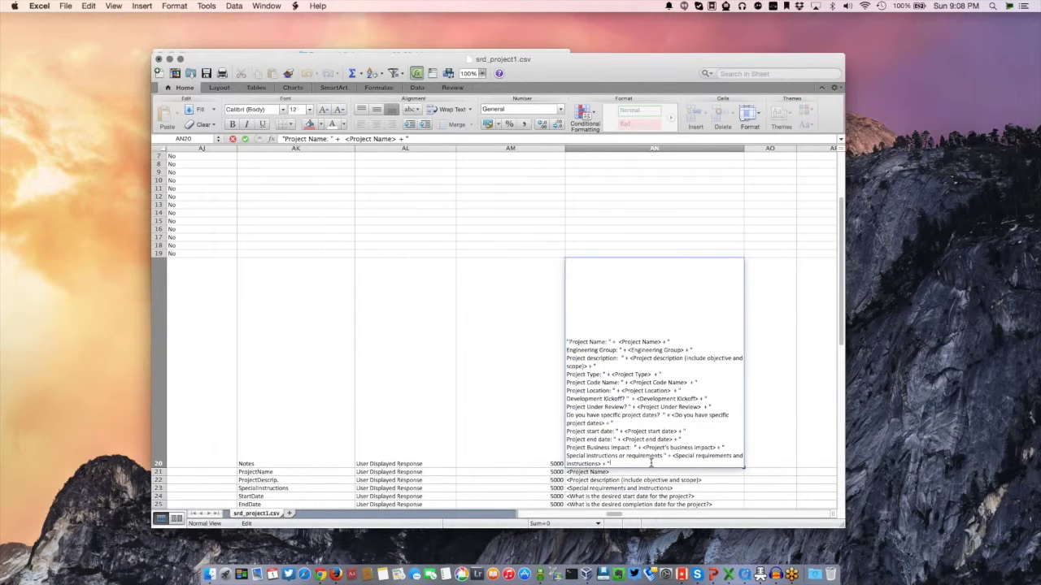
Switch to the browser and open the details of the submitted Schedule Engineering Project request.
key(ctrl+Right)
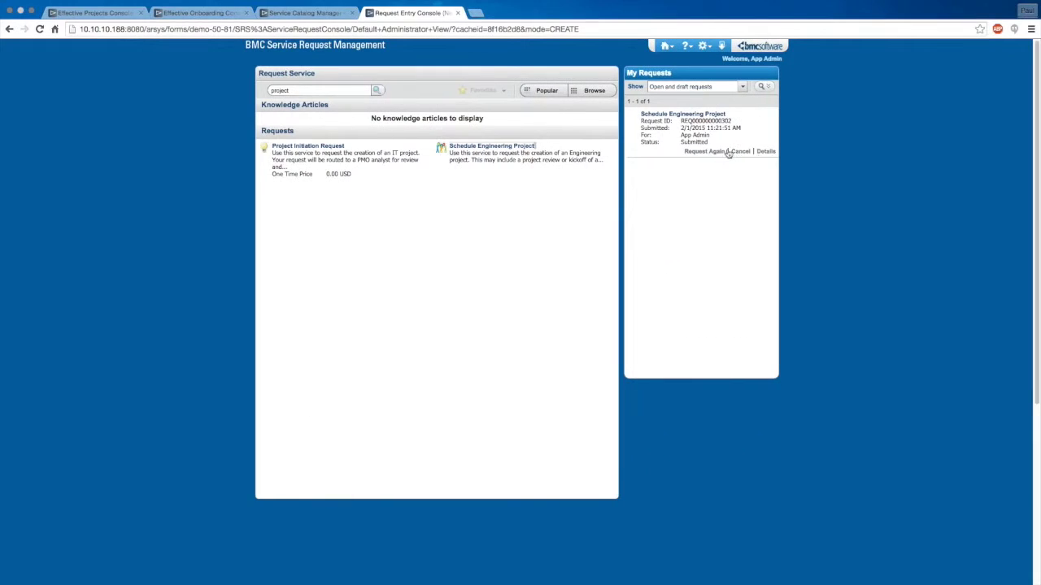
click(766, 152)
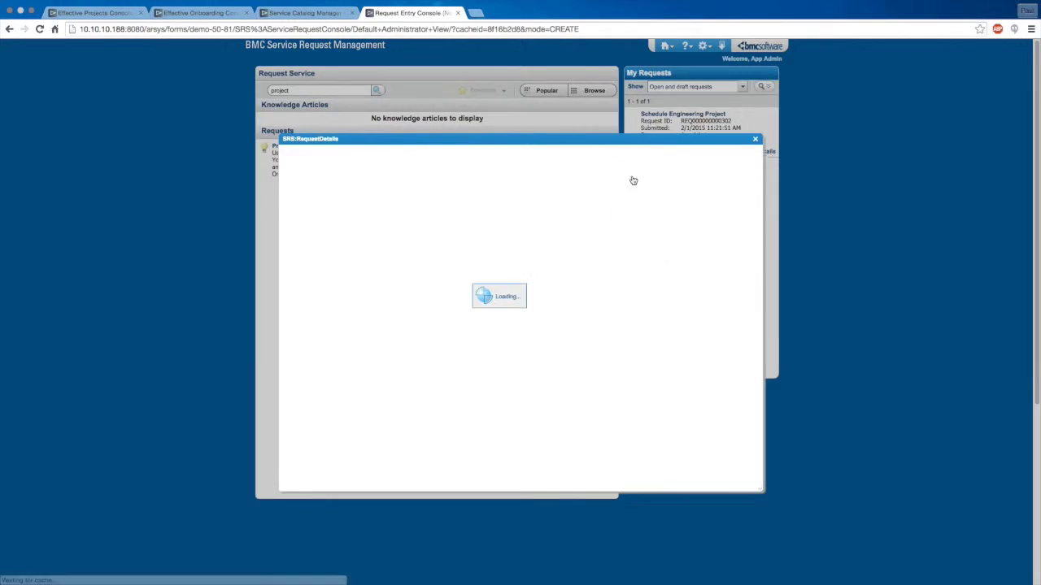
Open the work order behind the Schedule Engineering Project step in the request's process view.
click(388, 157)
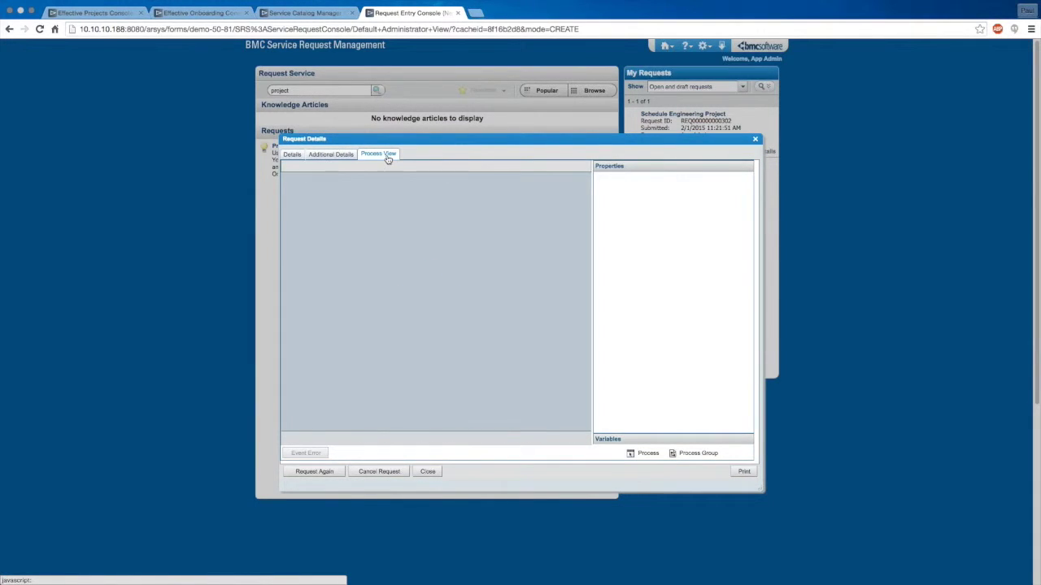
click(430, 295)
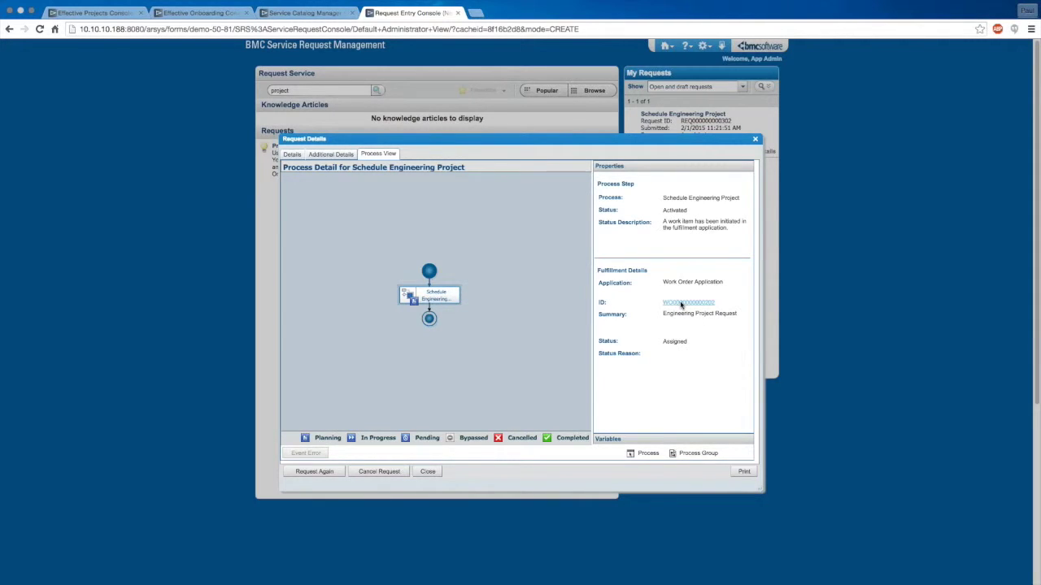
click(681, 304)
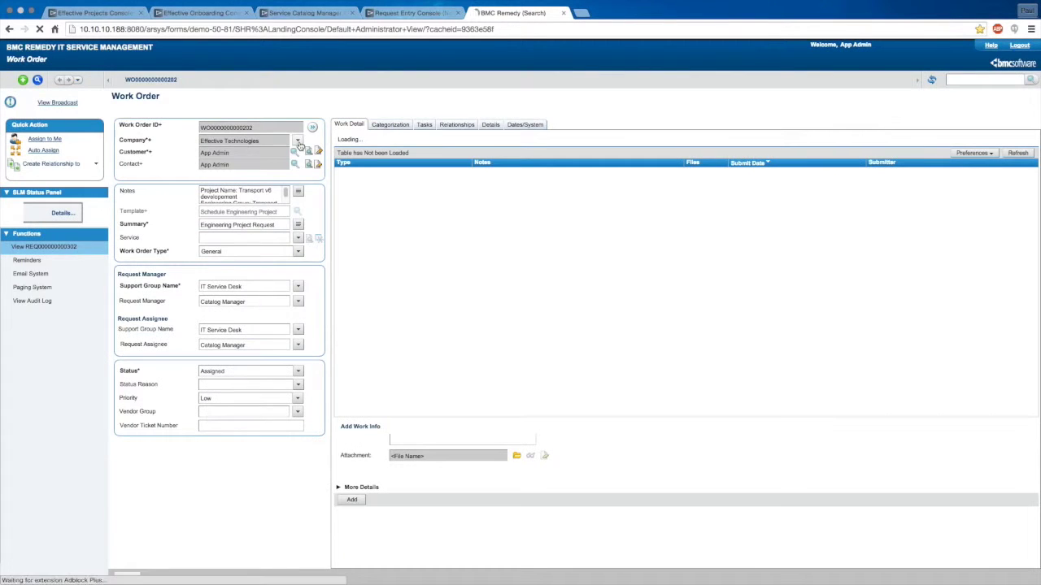
Read the work order's full Notes text and project detail fields, and close the work order and the request details.
click(298, 193)
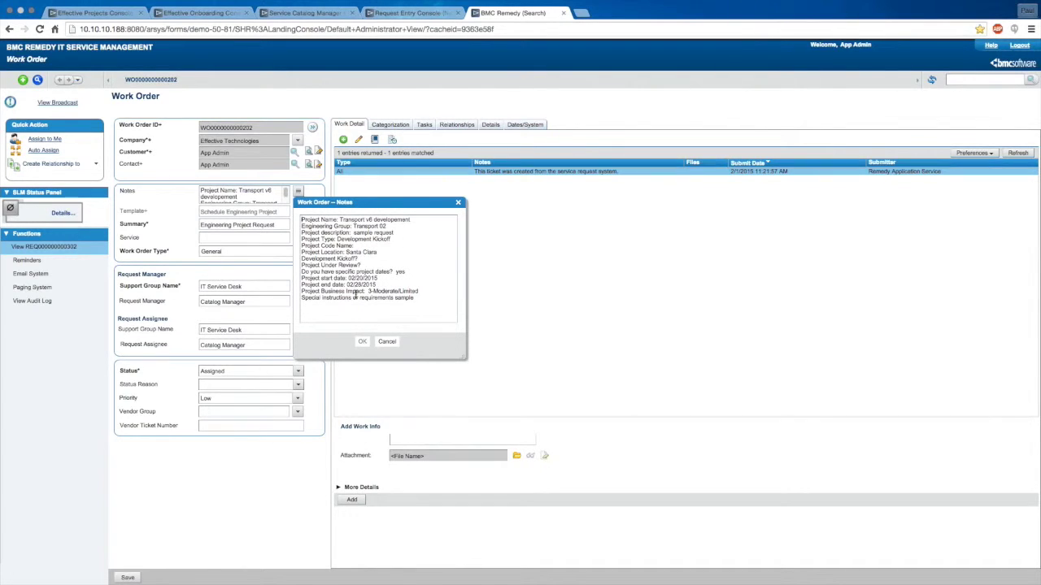
click(387, 343)
click(491, 125)
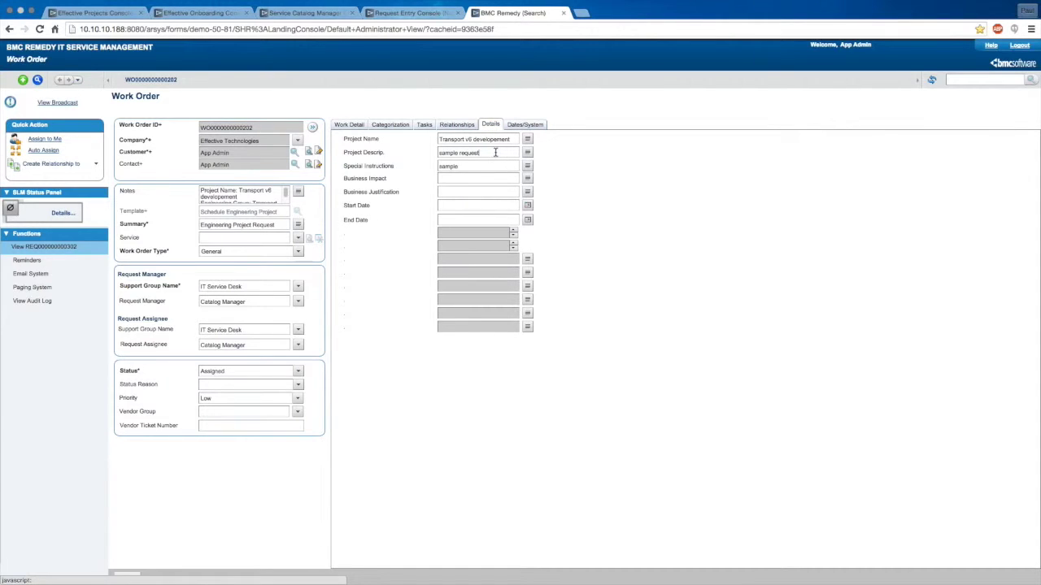
click(493, 165)
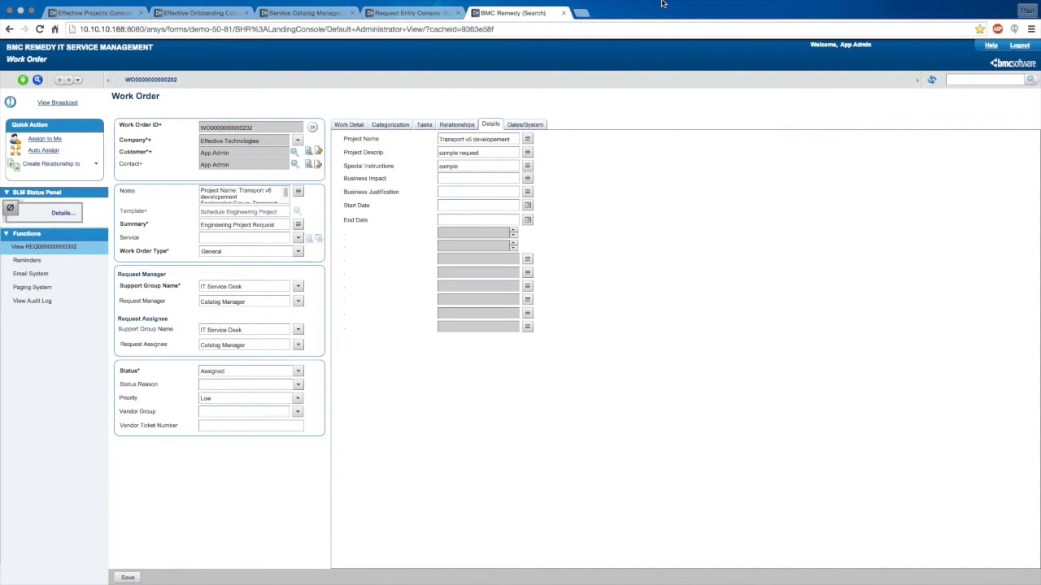
click(563, 25)
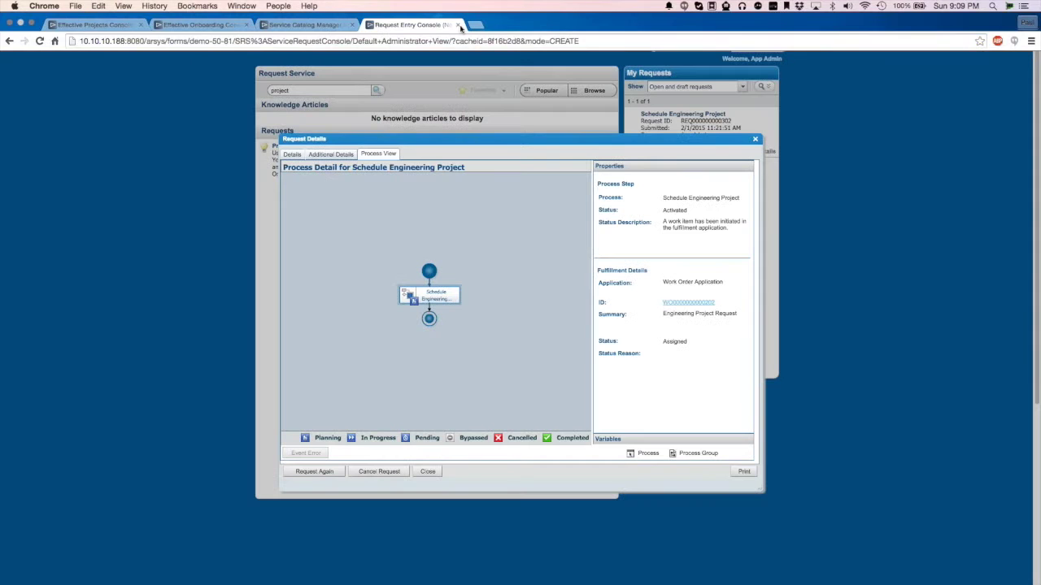
click(425, 471)
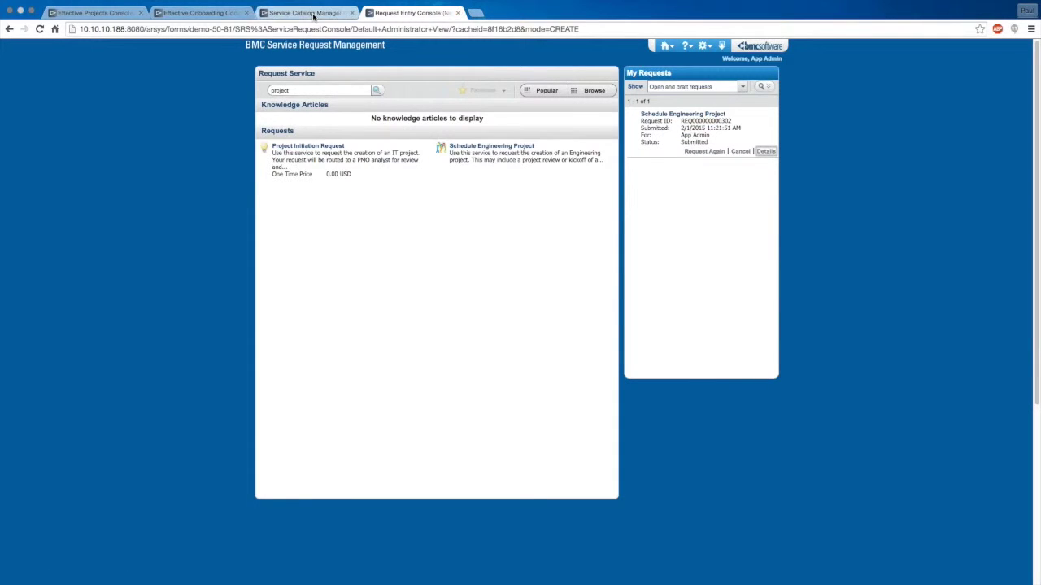
Return to the Onboarding Console and open job management from its advanced functions.
click(314, 14)
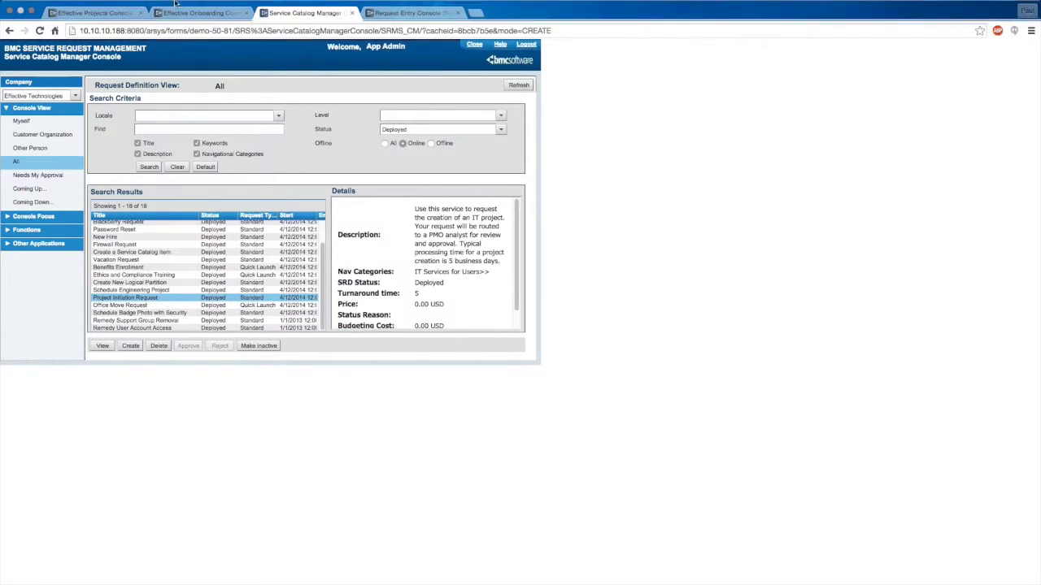
click(216, 27)
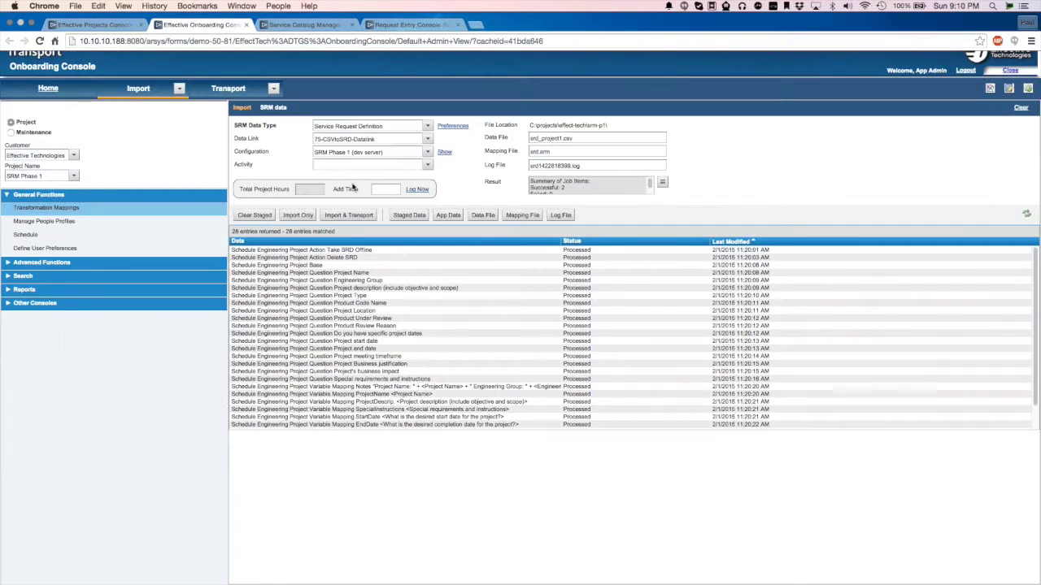
click(417, 126)
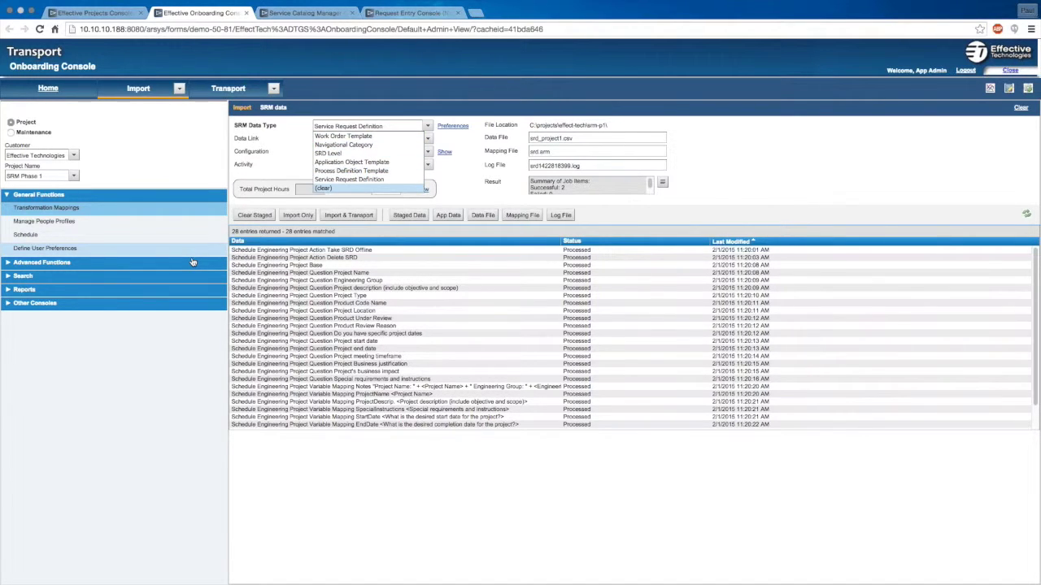
click(147, 264)
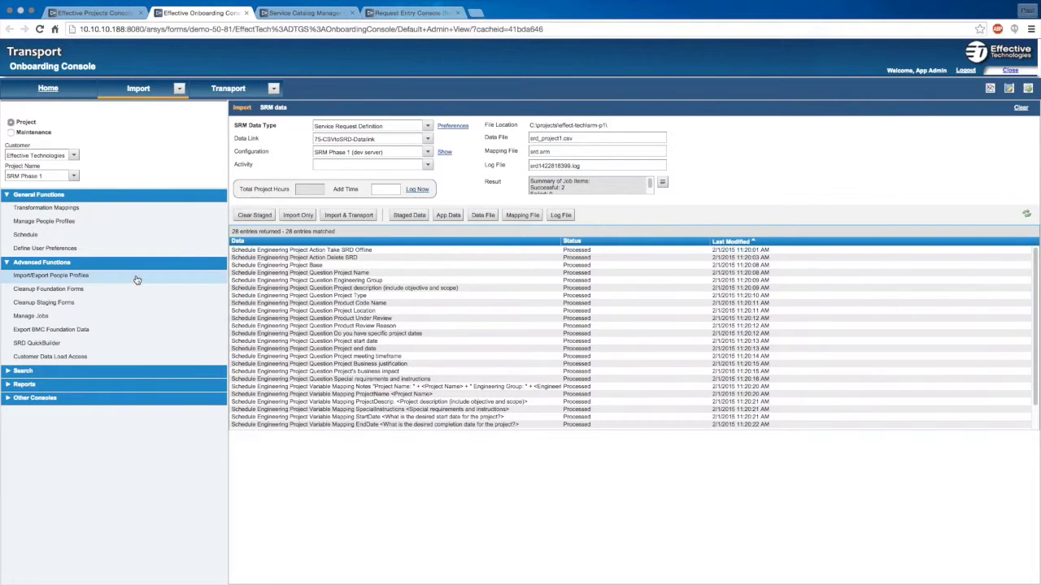
click(46, 317)
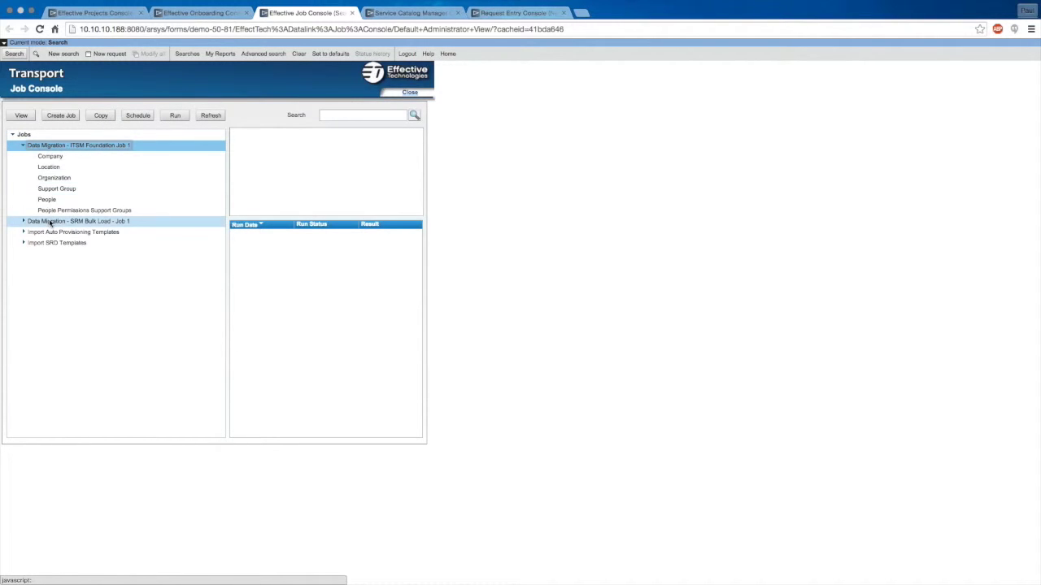
Expand Data Migration - SRM Bulk Load - Job 1 to show its data types and run the whole job.
click(22, 144)
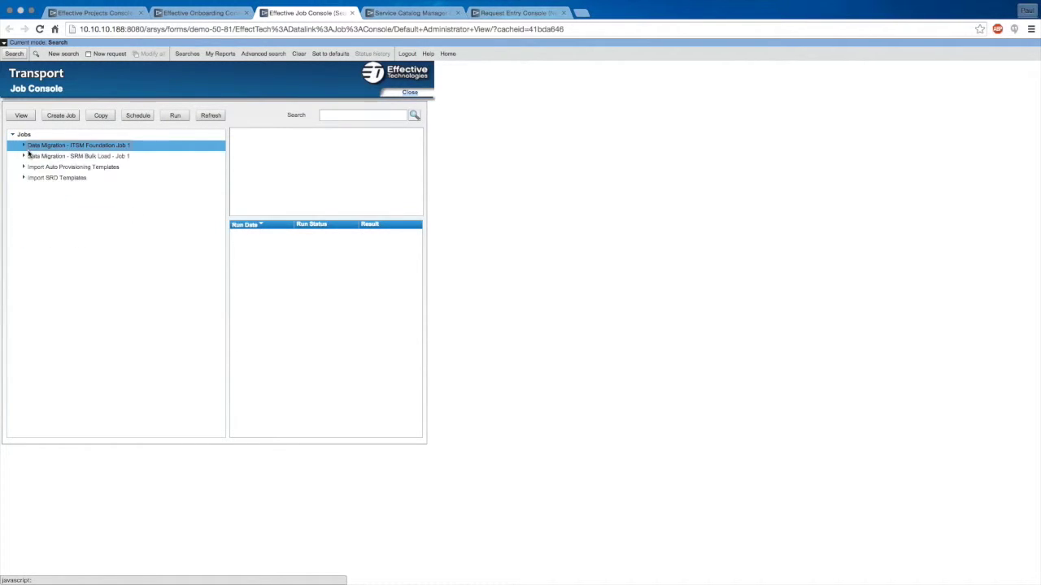
click(23, 156)
click(86, 157)
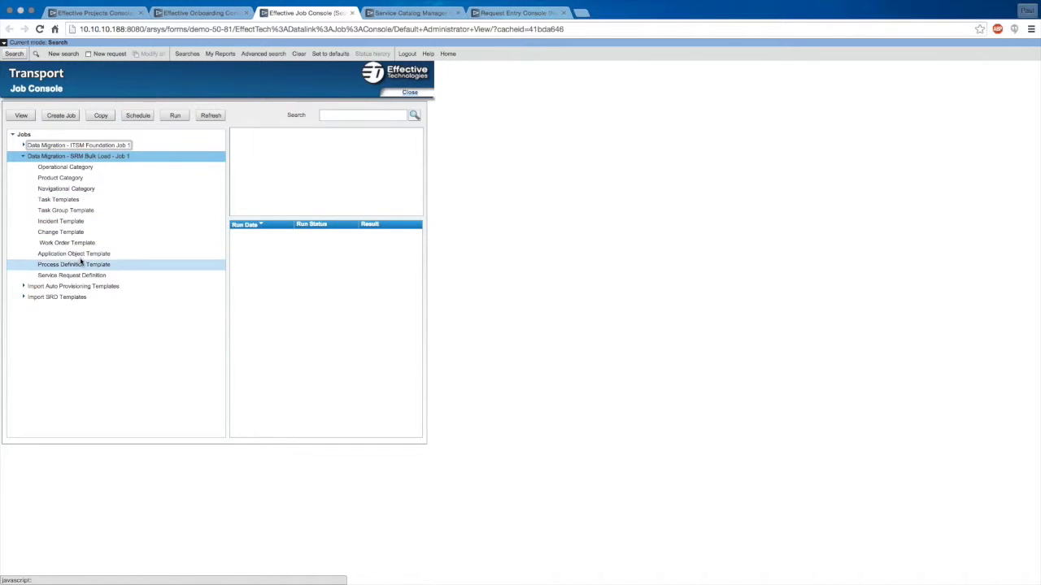
click(72, 275)
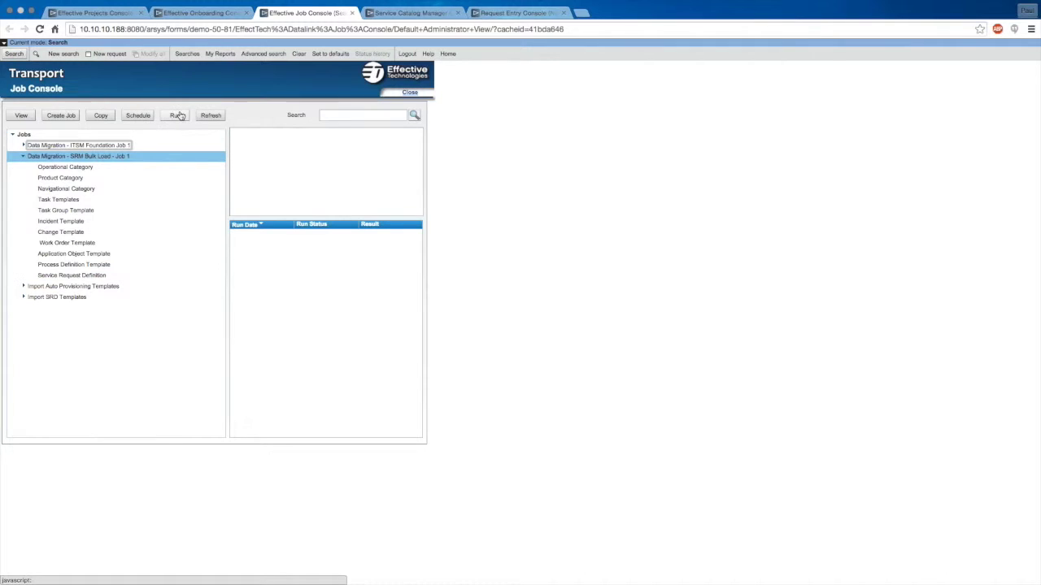
click(179, 116)
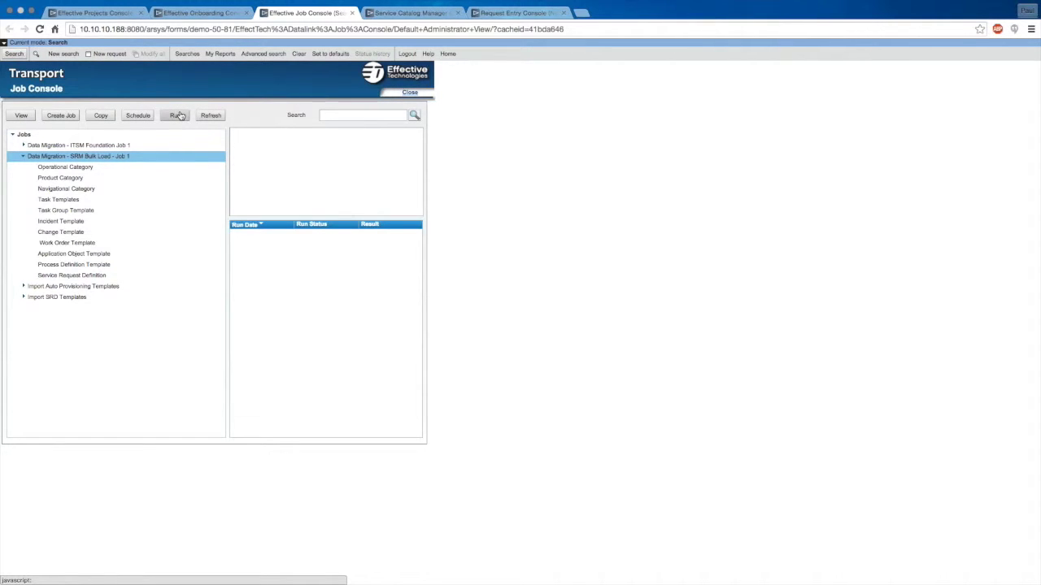
Switch to Excel and close srd_project1.csv without saving the changes.
key(ctrl+Right)
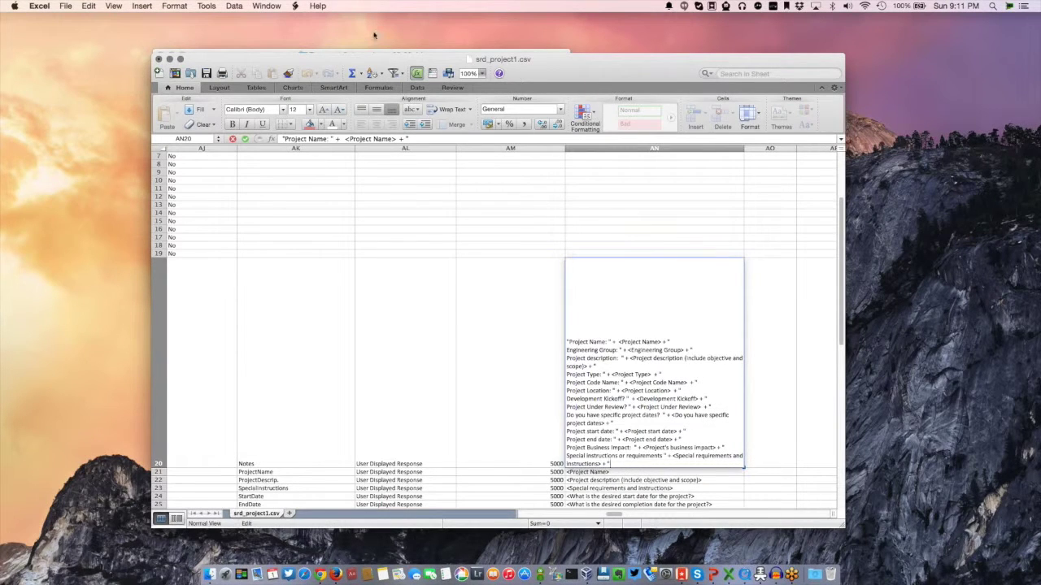
click(159, 60)
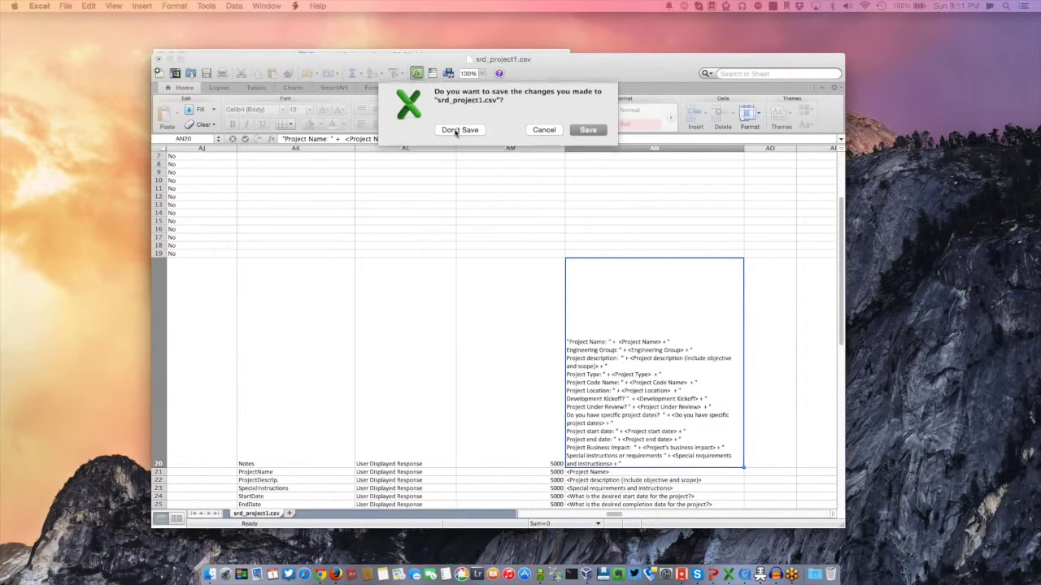
click(458, 130)
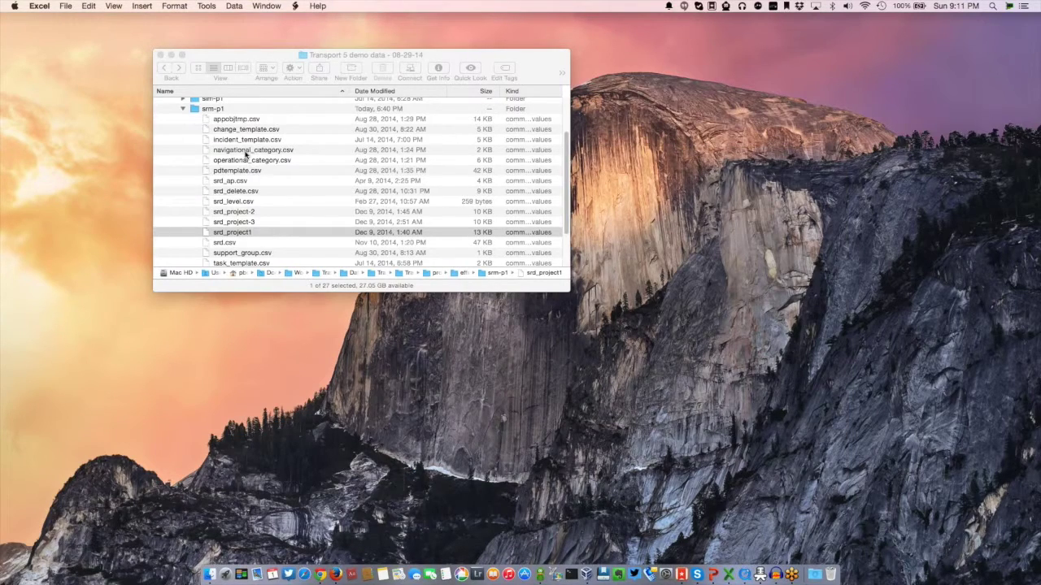
In Finder, collapse the srm-p1 folder and list the files of srm-dm1 inside data-migrations.
scroll(245, 154, up, 3)
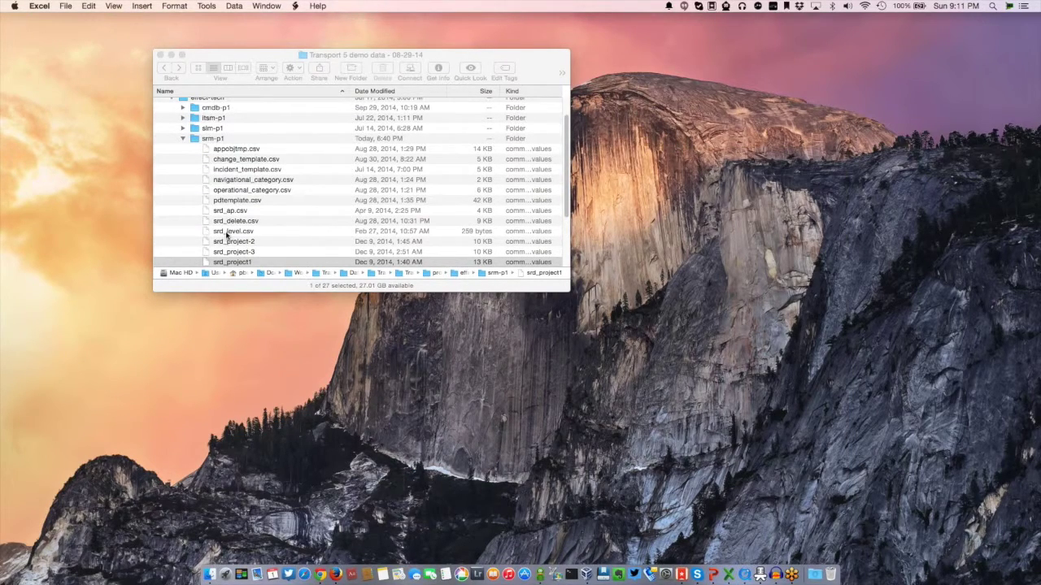
click(183, 139)
click(160, 104)
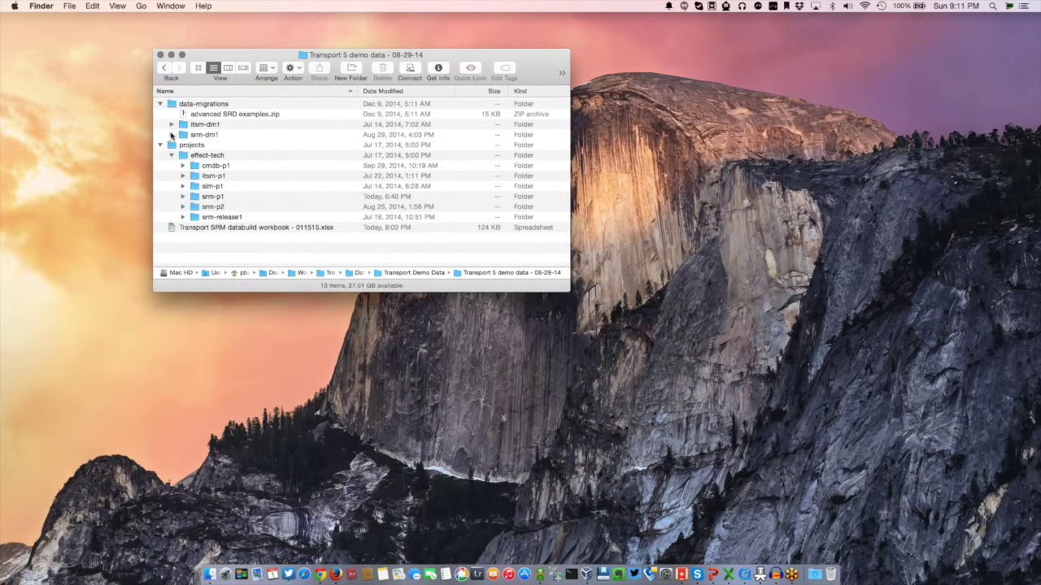
click(172, 135)
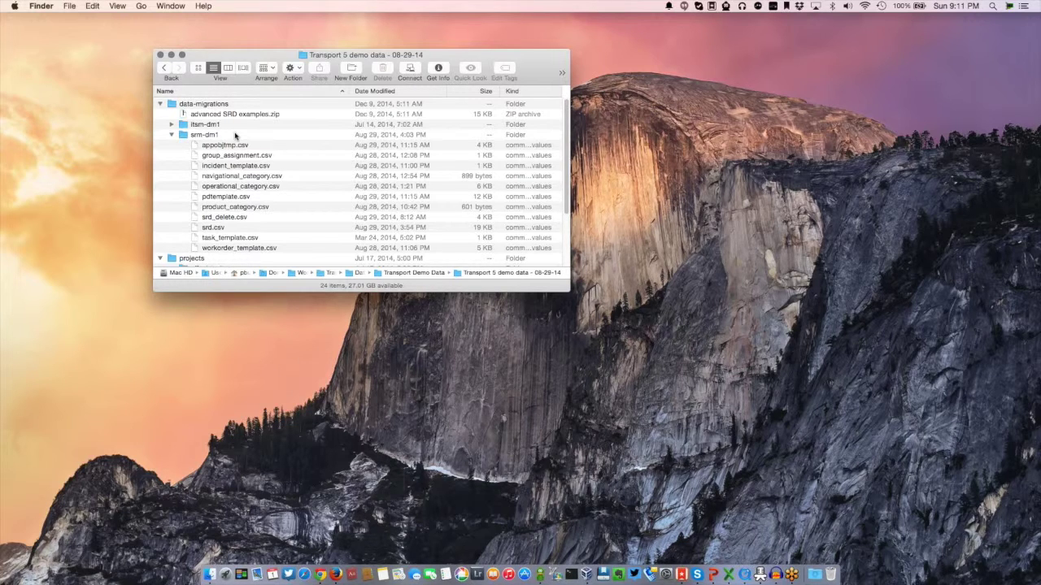
Switch to the browser, refresh the deployed request definitions in the Service Catalog Manager Console, and select Notebook Workstation.
key(ctrl+Left)
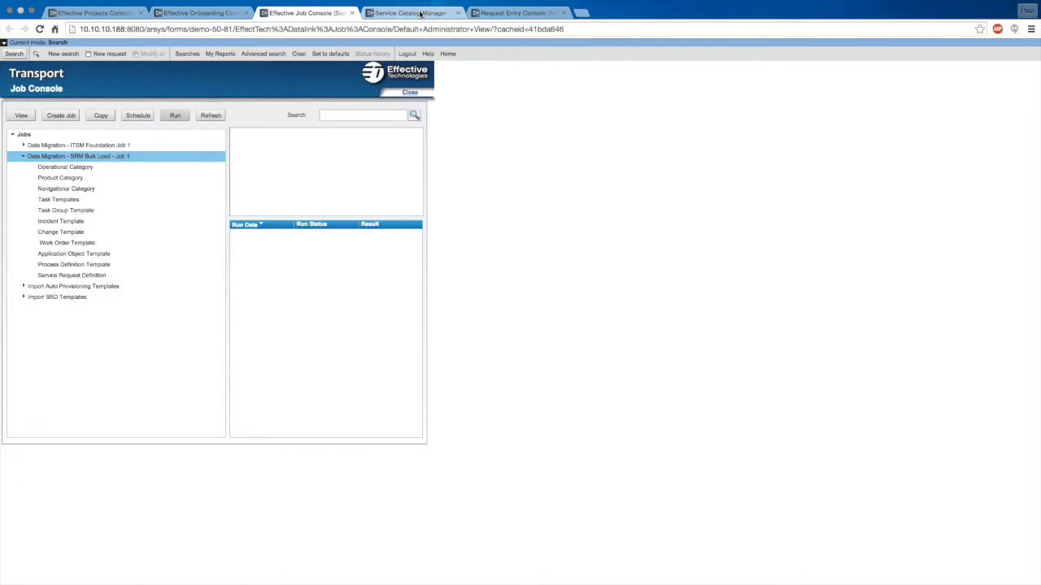
click(410, 12)
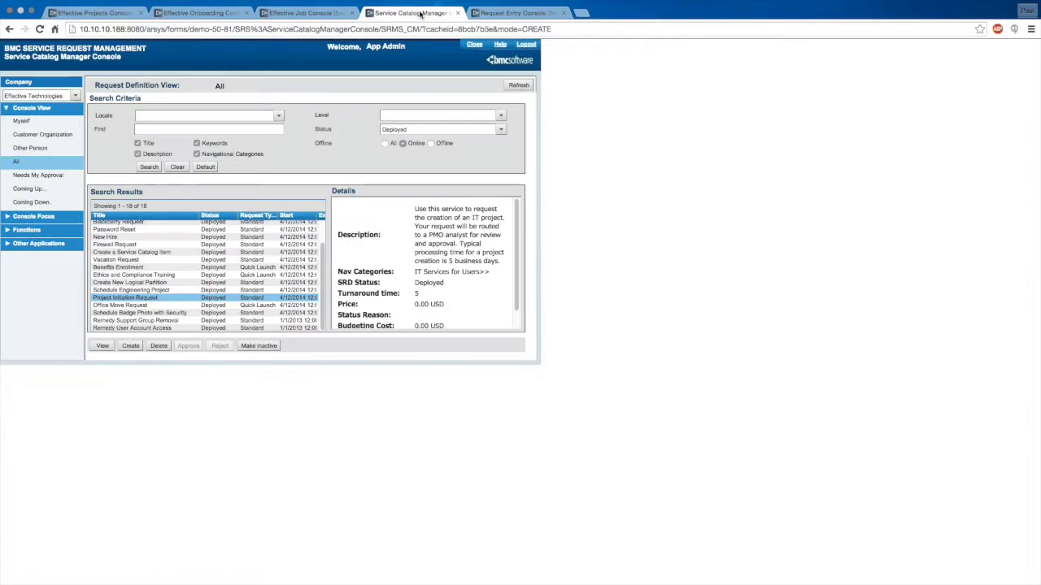
click(149, 167)
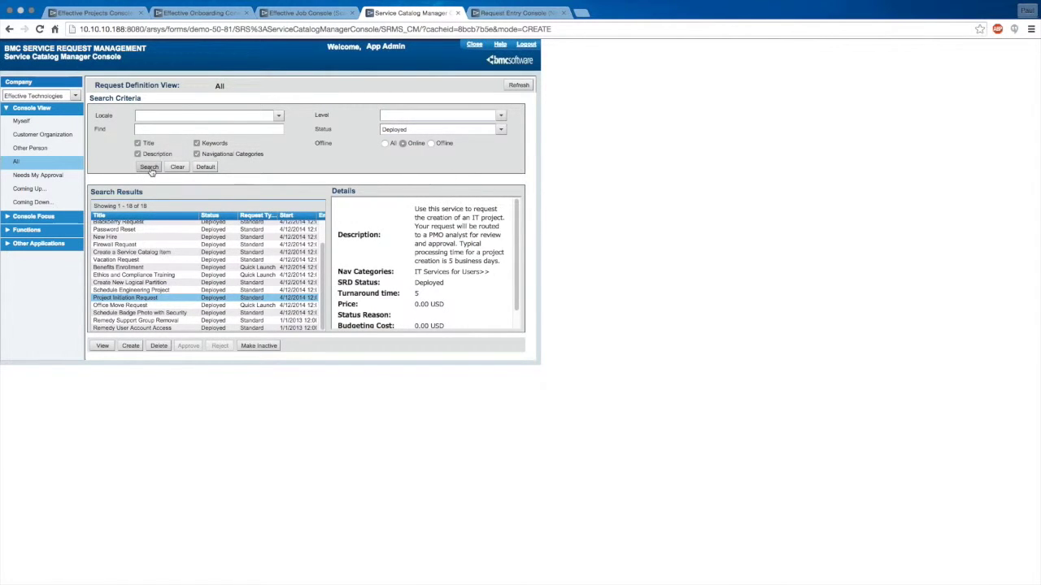
scroll(200, 252, up, 5)
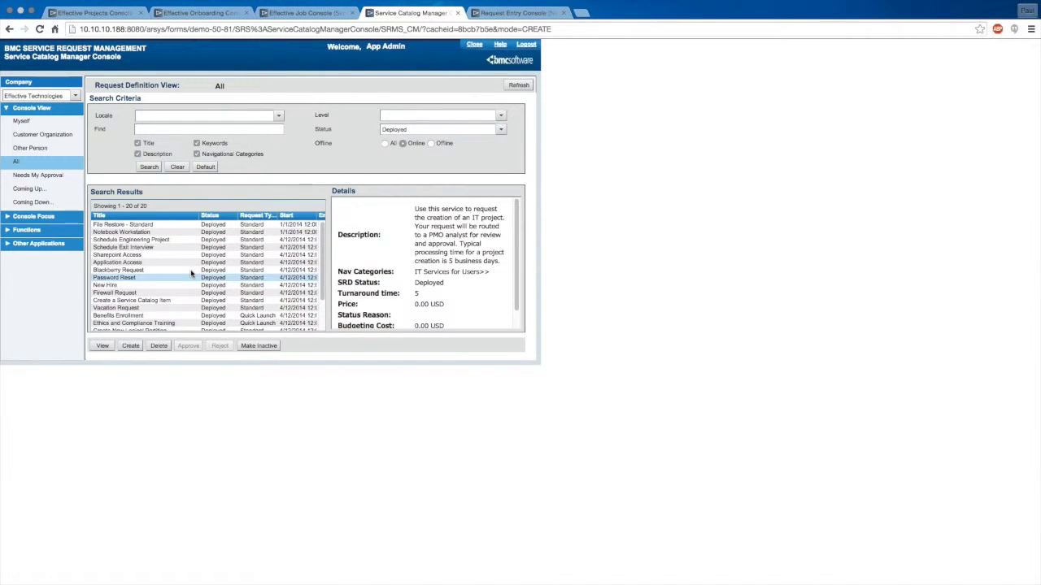
click(144, 233)
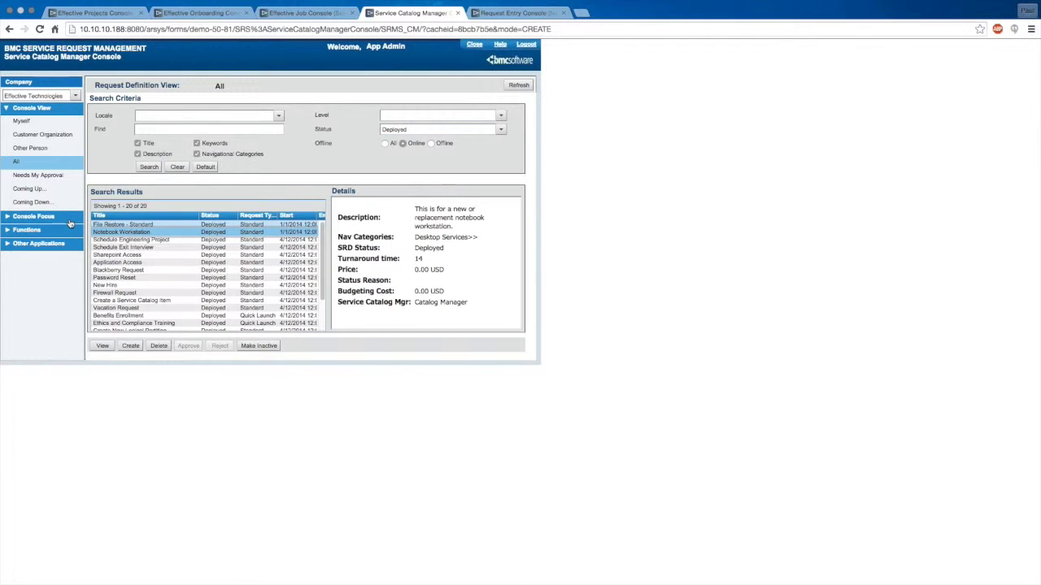
Change the console focus to processes and open the Notebook Workstation process definition.
click(41, 217)
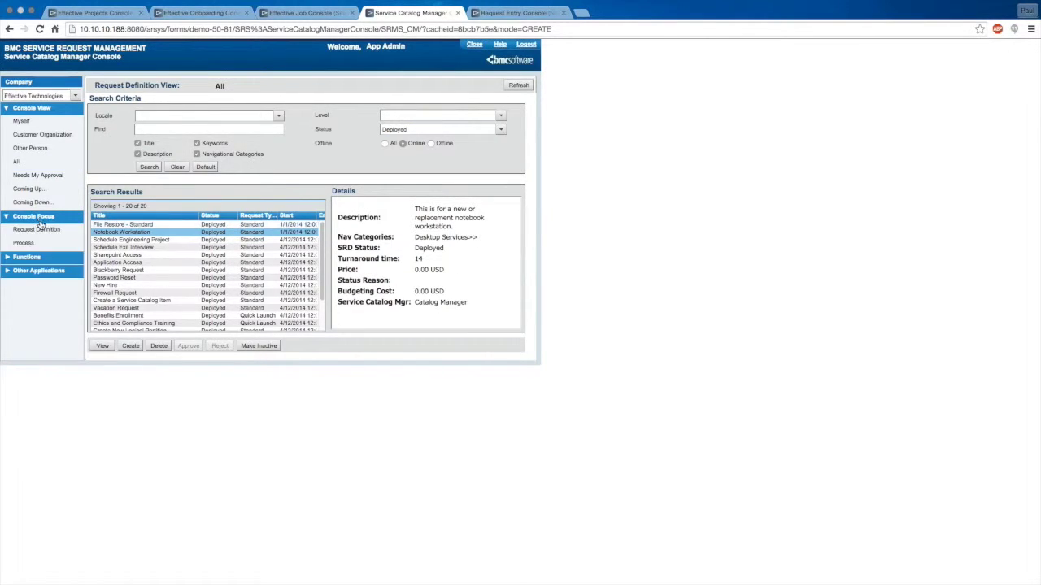
click(24, 243)
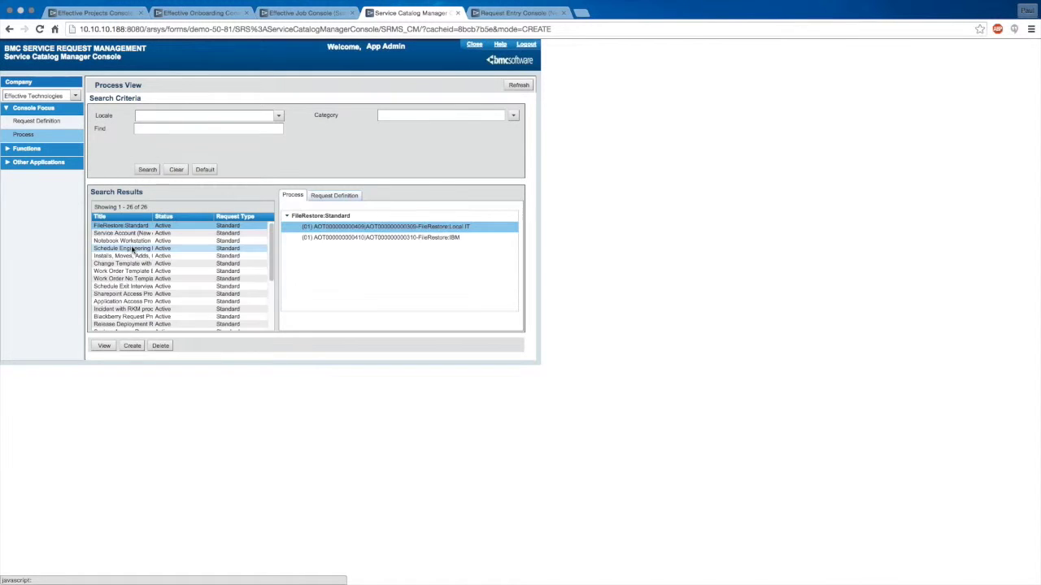
click(137, 240)
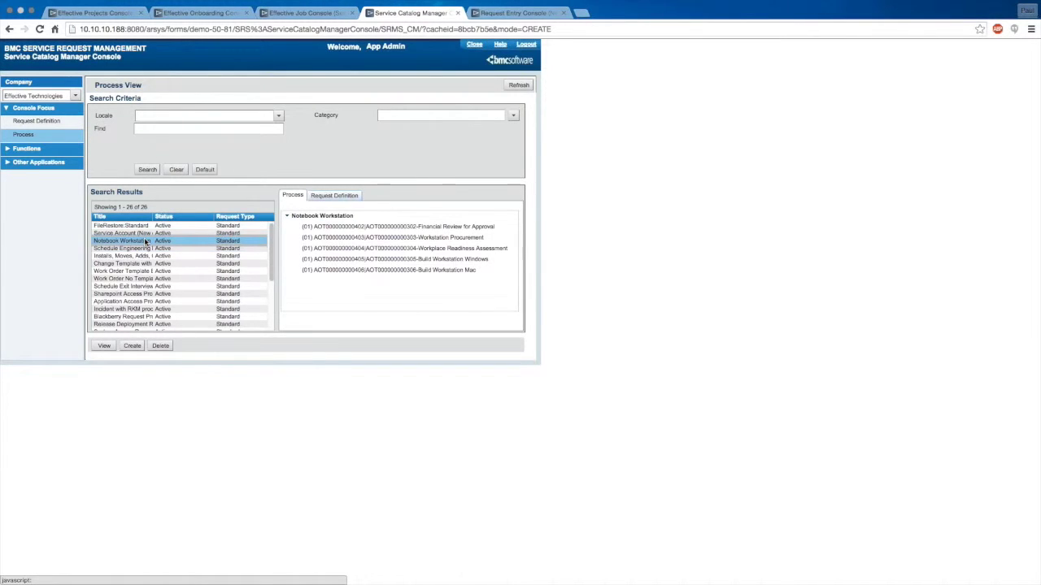
click(103, 349)
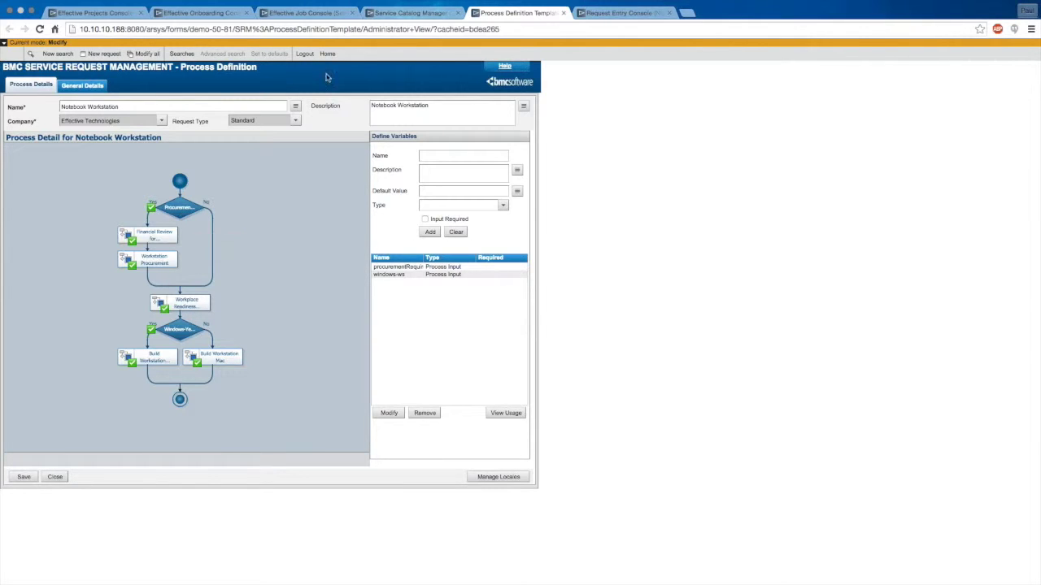
Search the Request Entry Console for "workorder".
click(616, 14)
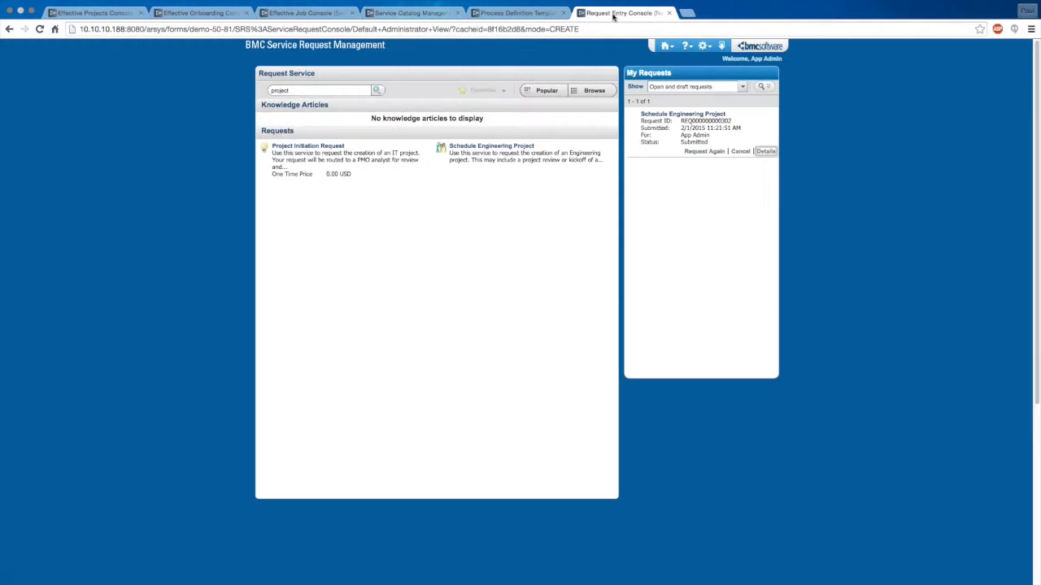
drag(352, 85, 243, 92)
text(workorder)
key(Return)
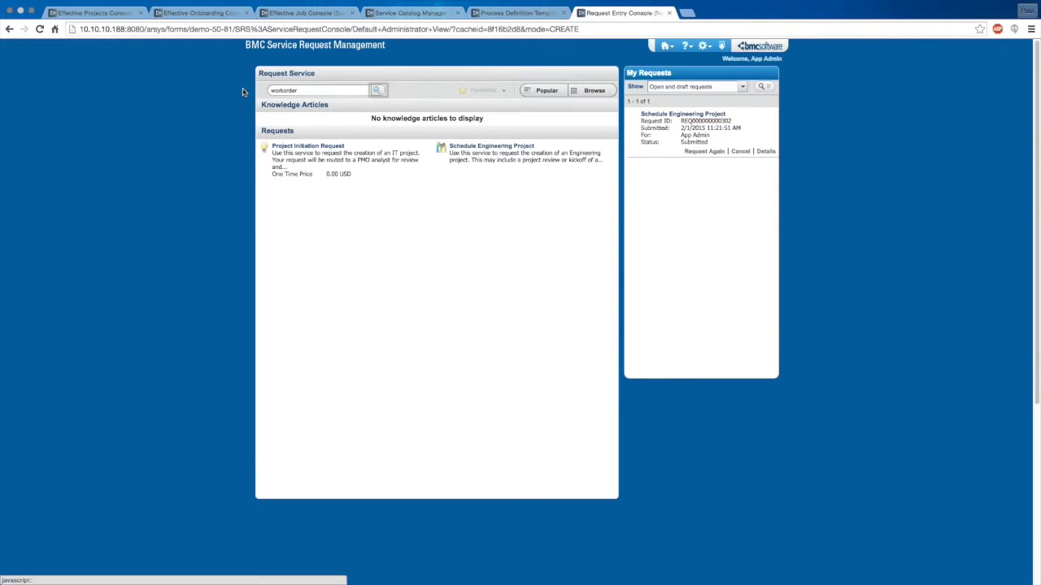
Search the Request Entry Console for "workstation" and open the Notebook Workstation request form.
double_click(303, 91)
text(wor)
drag(358, 91, 250, 93)
text(wor)
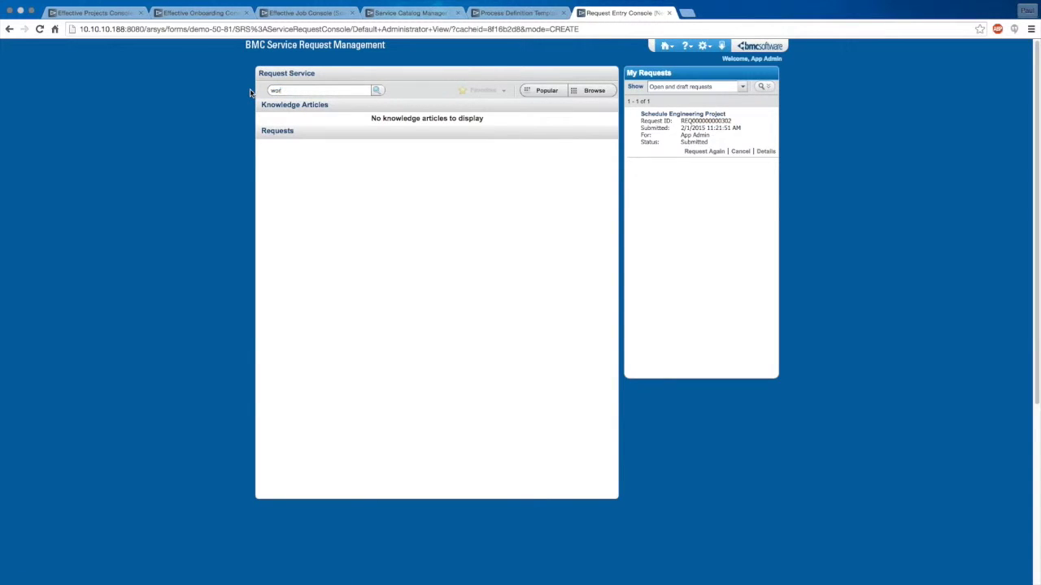
text(kstation)
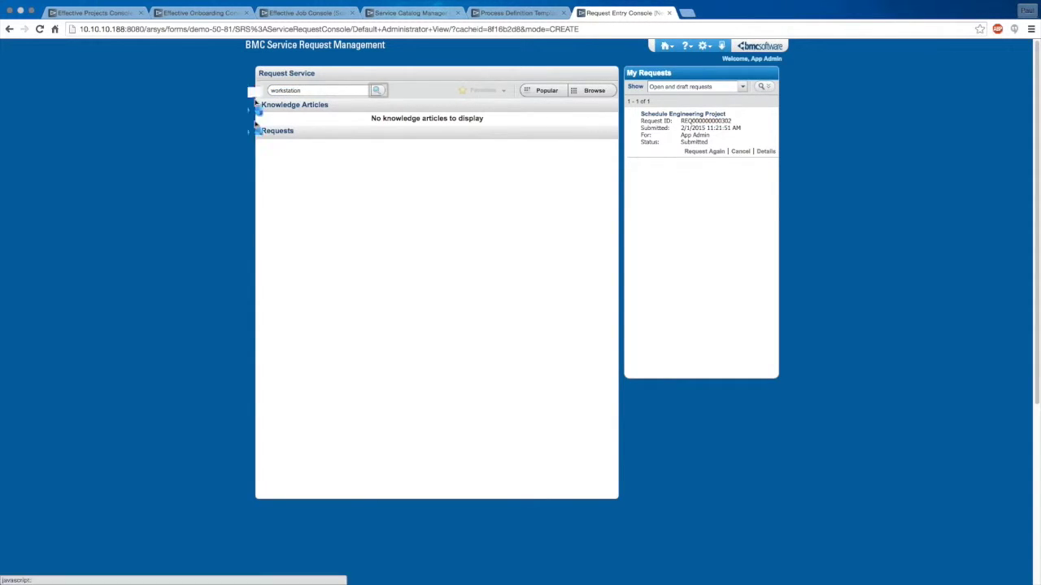
click(316, 149)
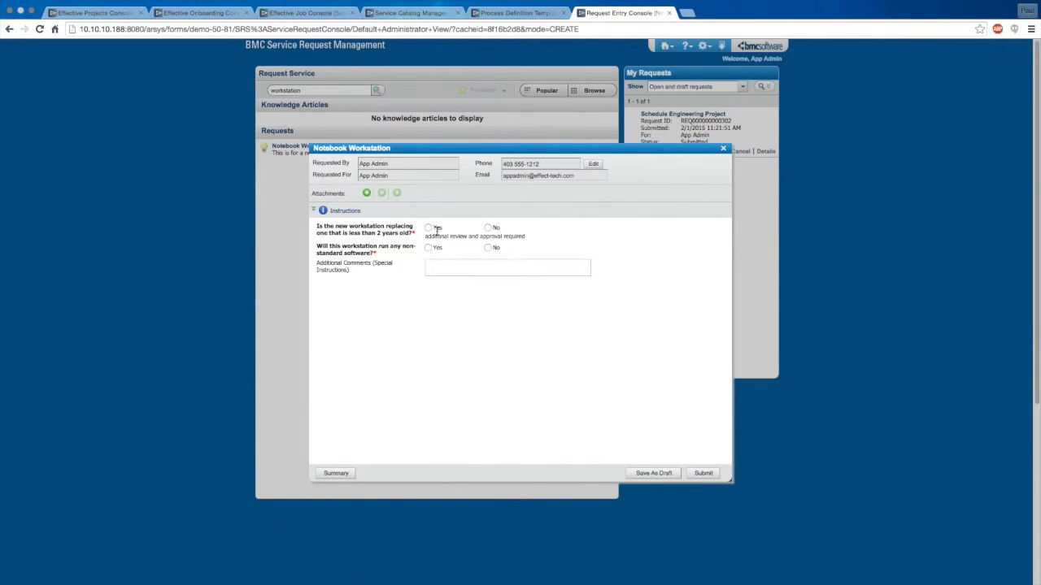
Answer Yes to replacing a workstation less than 2 years old and enter "test" as the early replacement justification.
click(427, 229)
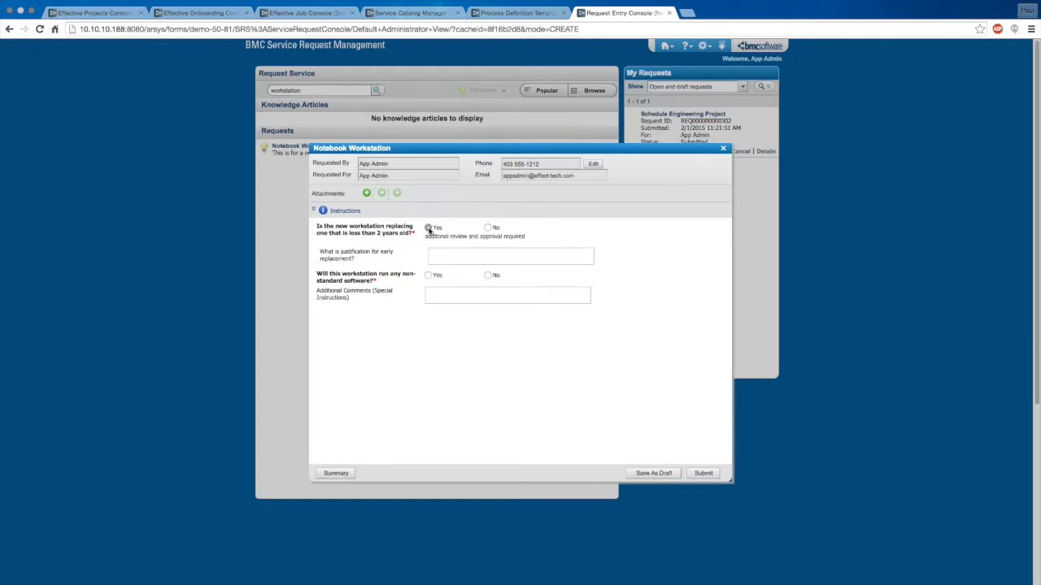
click(488, 228)
click(428, 228)
click(435, 254)
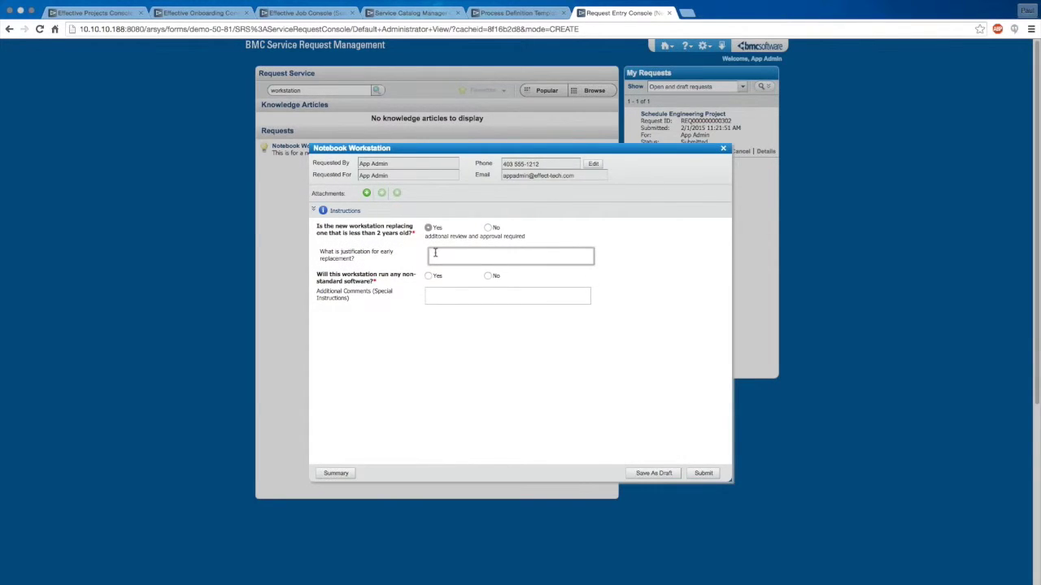
text(test)
Answer Yes to running non-standard software and enter "test" as its justification.
click(429, 277)
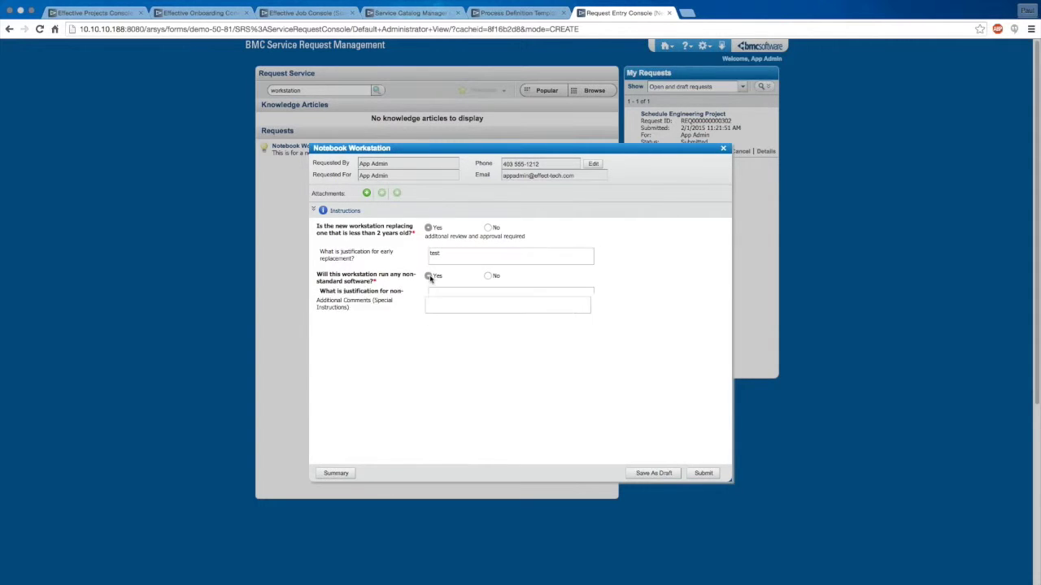
click(444, 300)
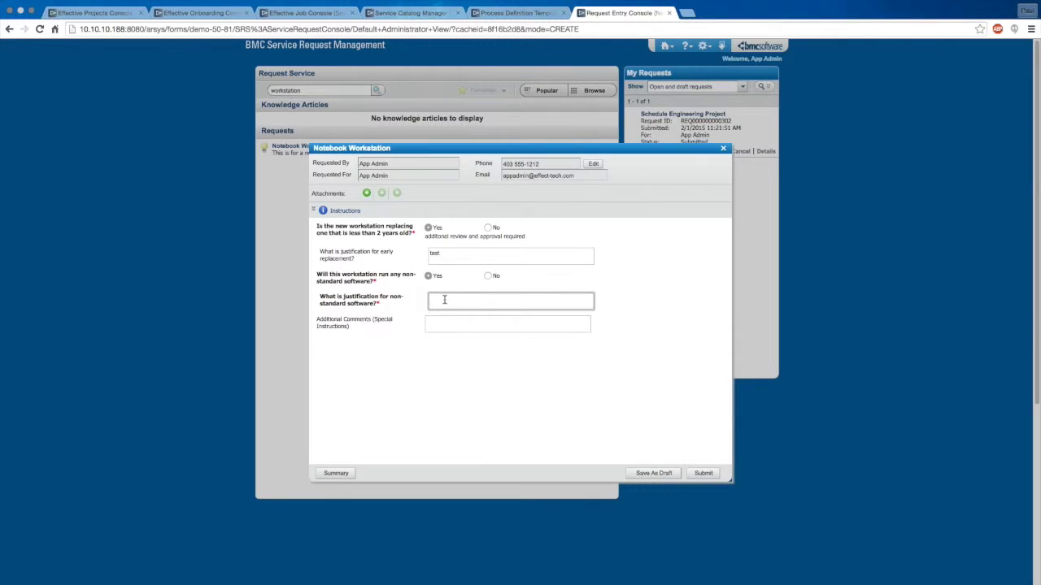
text(test)
Enter "test" as additional comments, answer No to non-standard software with the standard software attestation set to Yes, and submit the request.
click(455, 320)
text(tes)
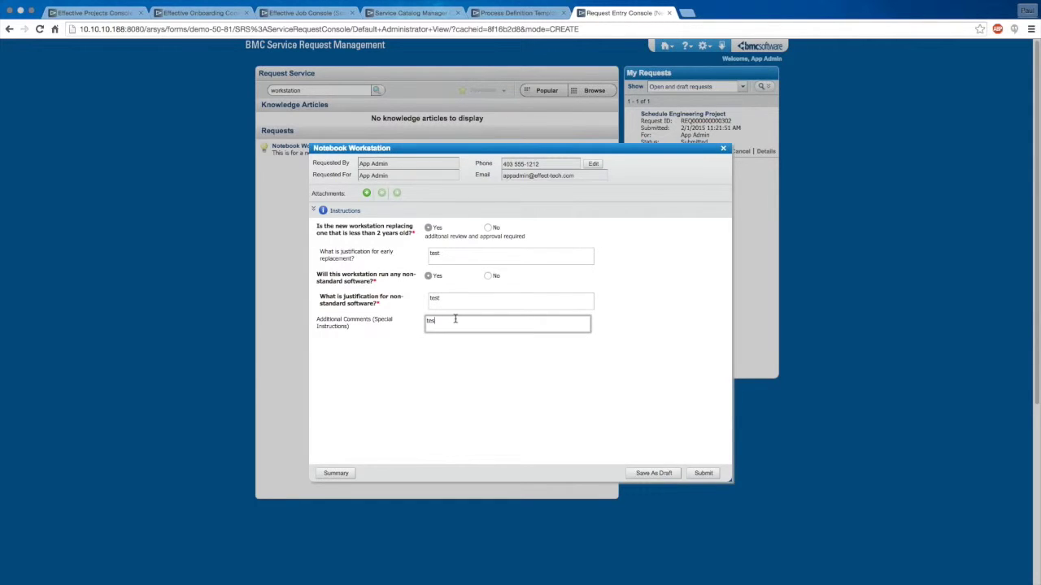
text(t)
click(489, 276)
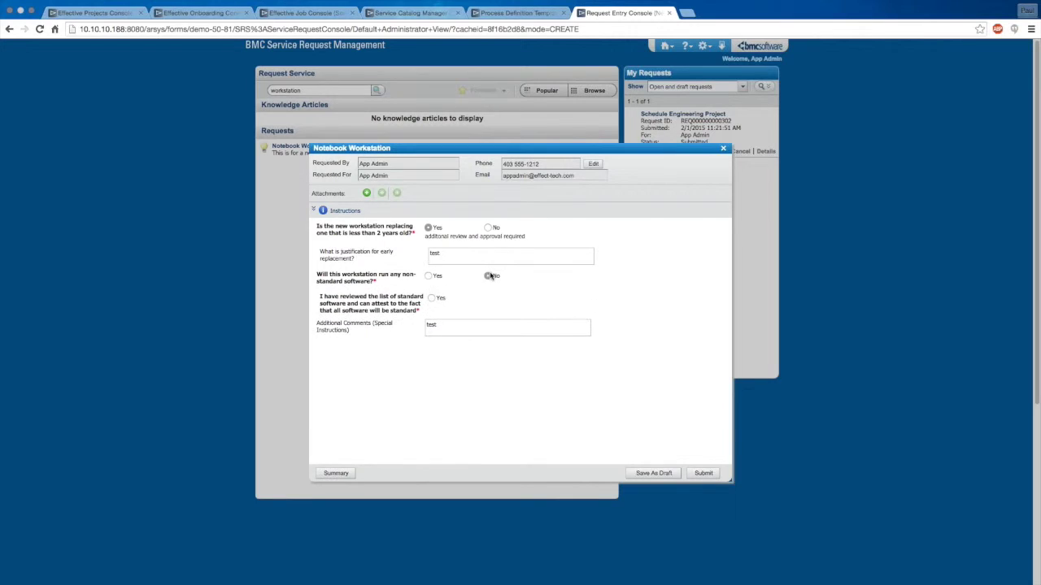
click(432, 298)
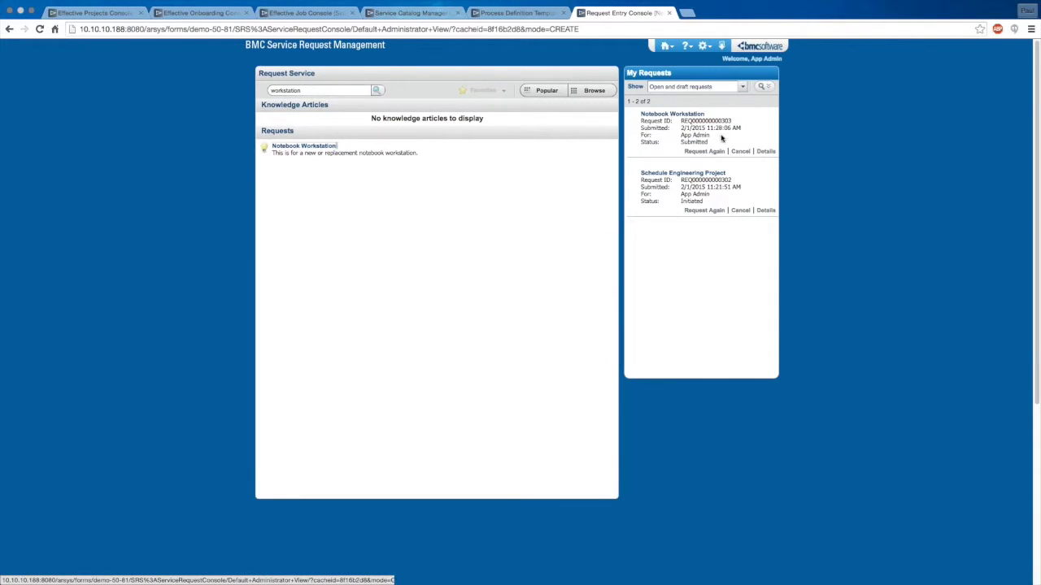
View the submitted Notebook Workstation request's process, examine the properties of its Workplace Readiness step, and close the details.
click(766, 152)
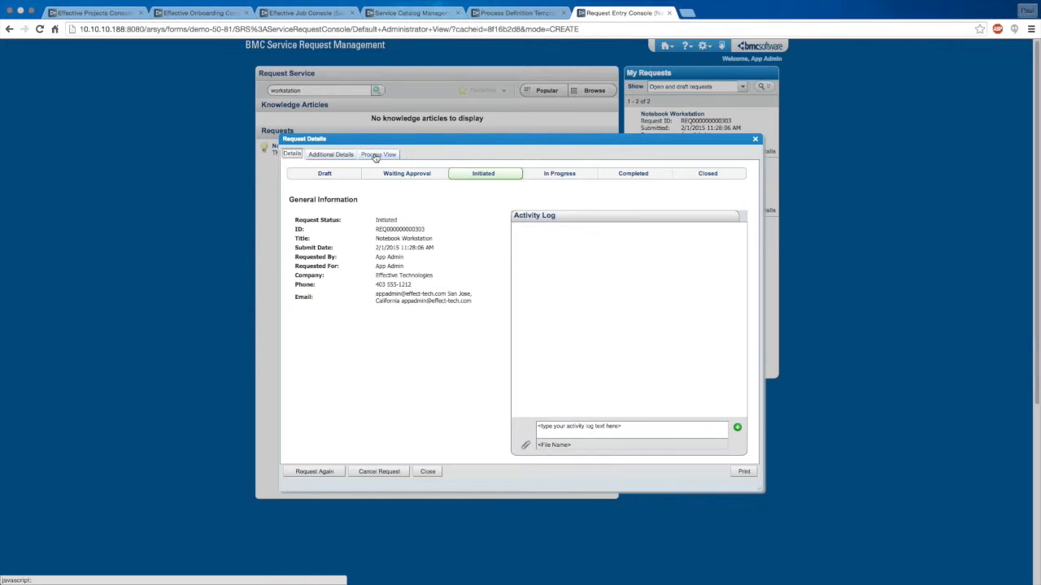
click(376, 155)
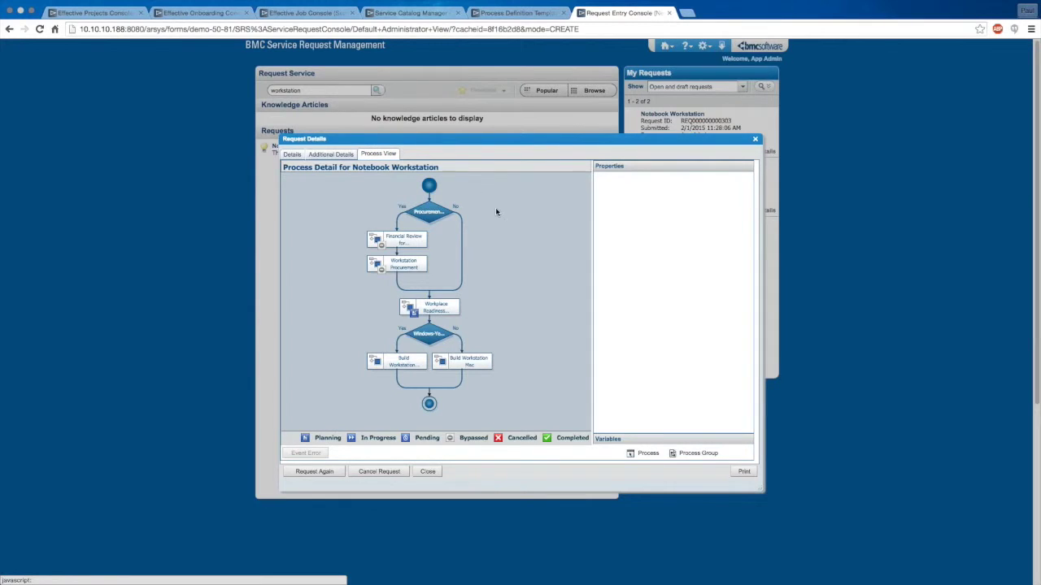
click(421, 310)
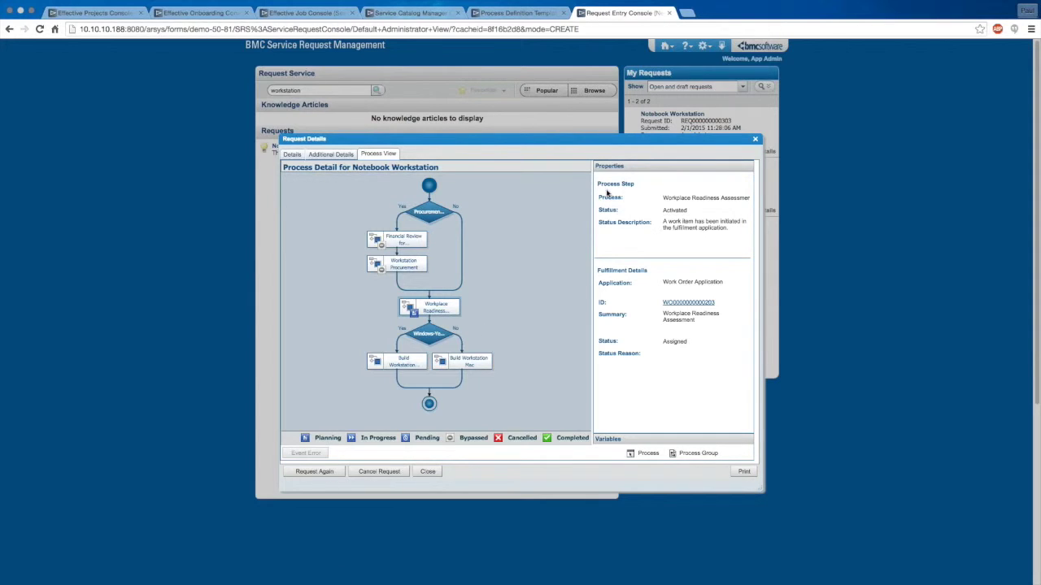
click(754, 141)
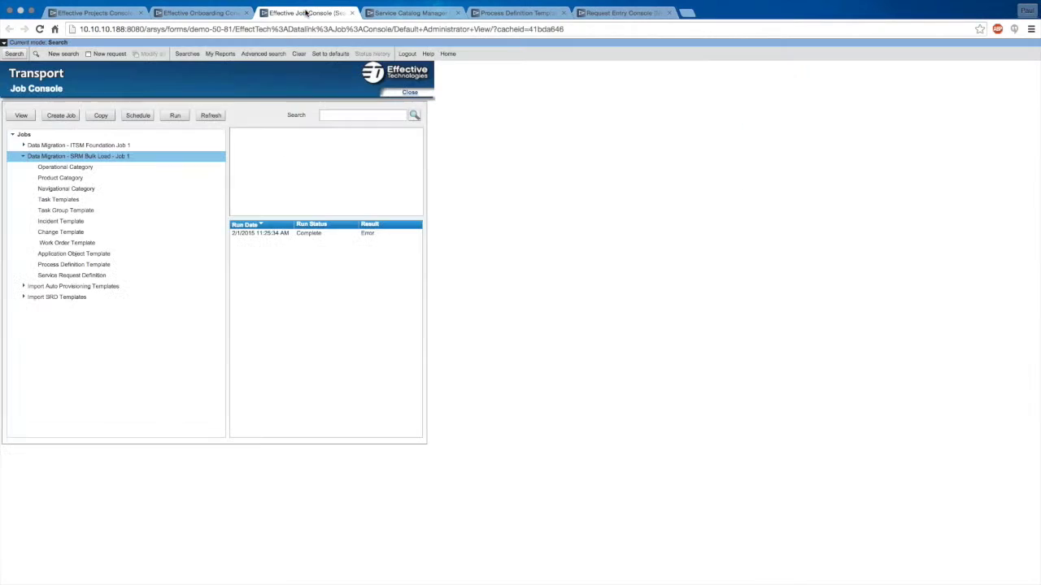
Return to the Job Console, open the latest run of Data Migration - SRM Bulk Load - Job 1, and review its result messages.
click(305, 13)
click(267, 235)
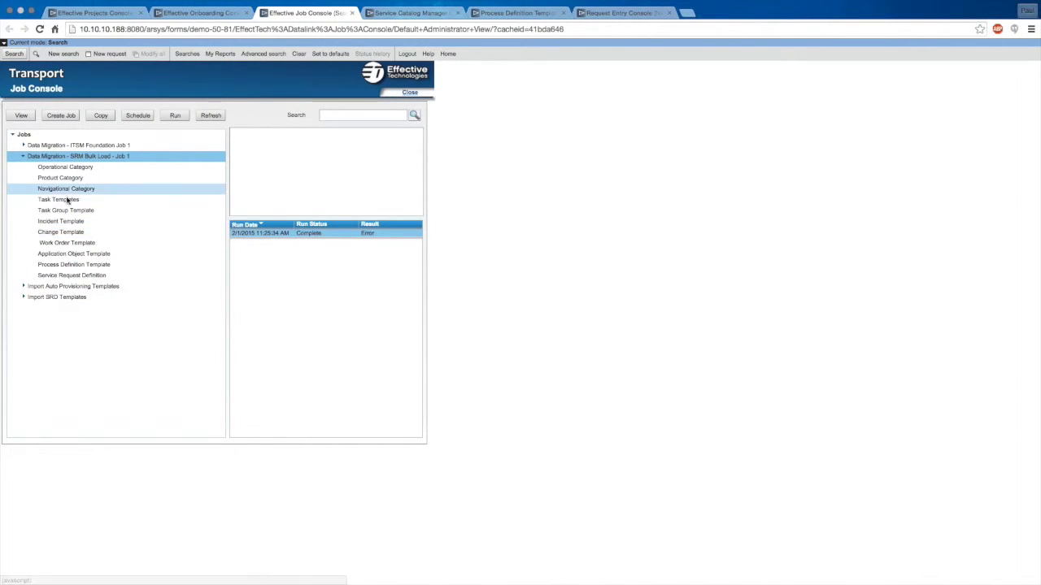
click(79, 190)
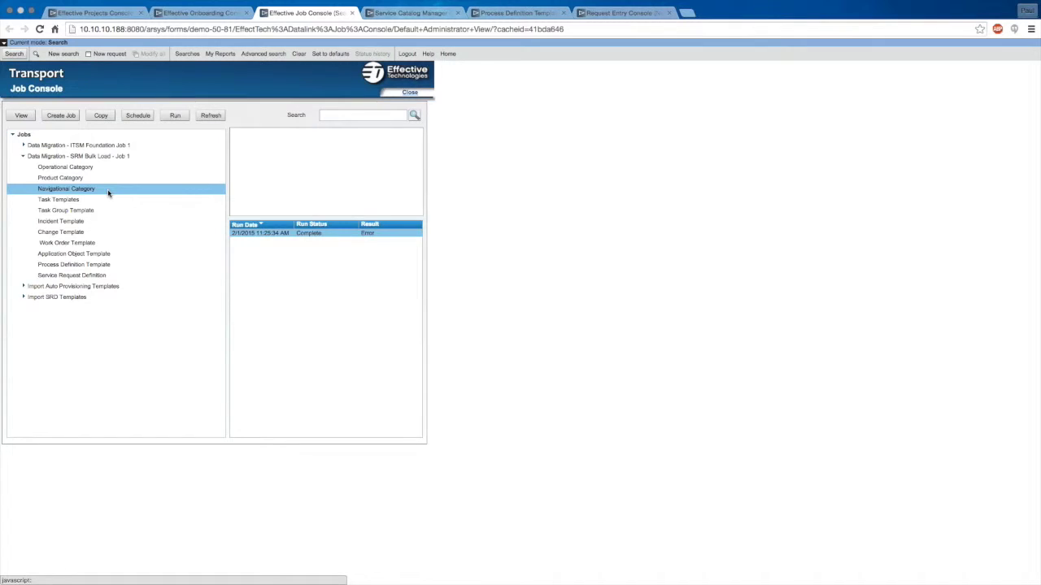
double_click(335, 234)
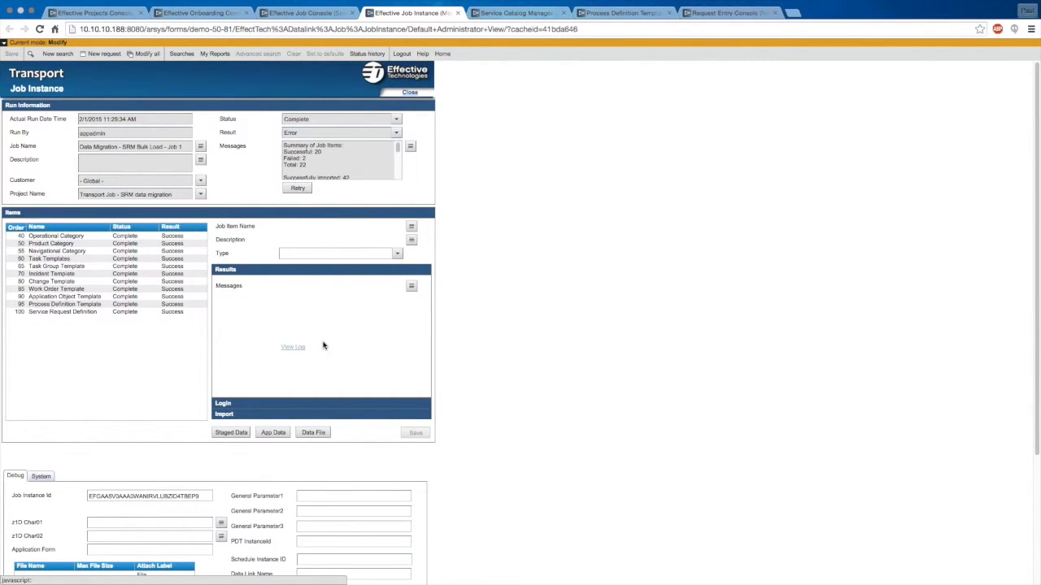
scroll(358, 166, down, 1)
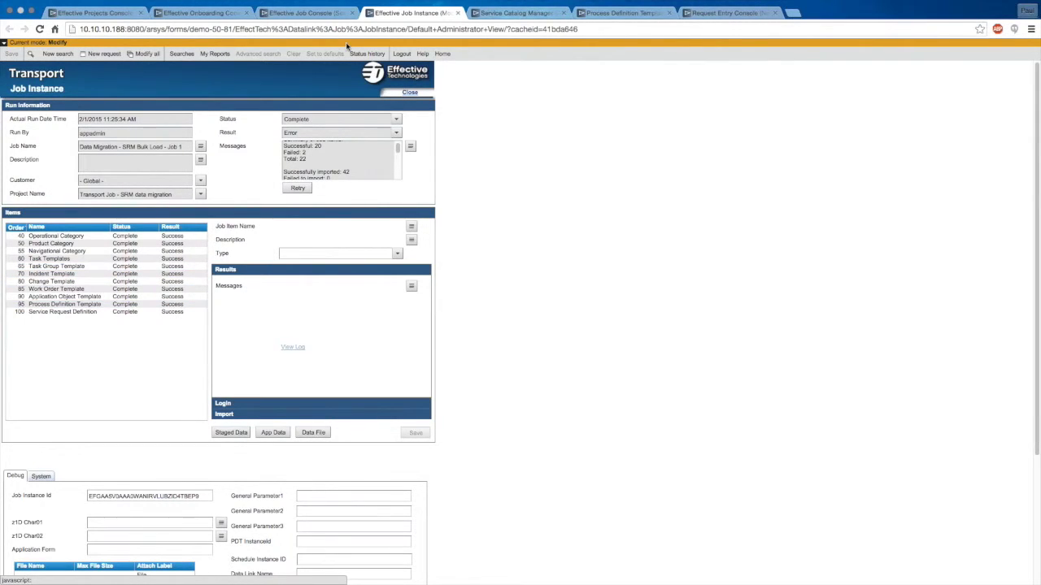
Go back through the Job Console to the Transport Onboarding Console and display the Import options.
click(295, 14)
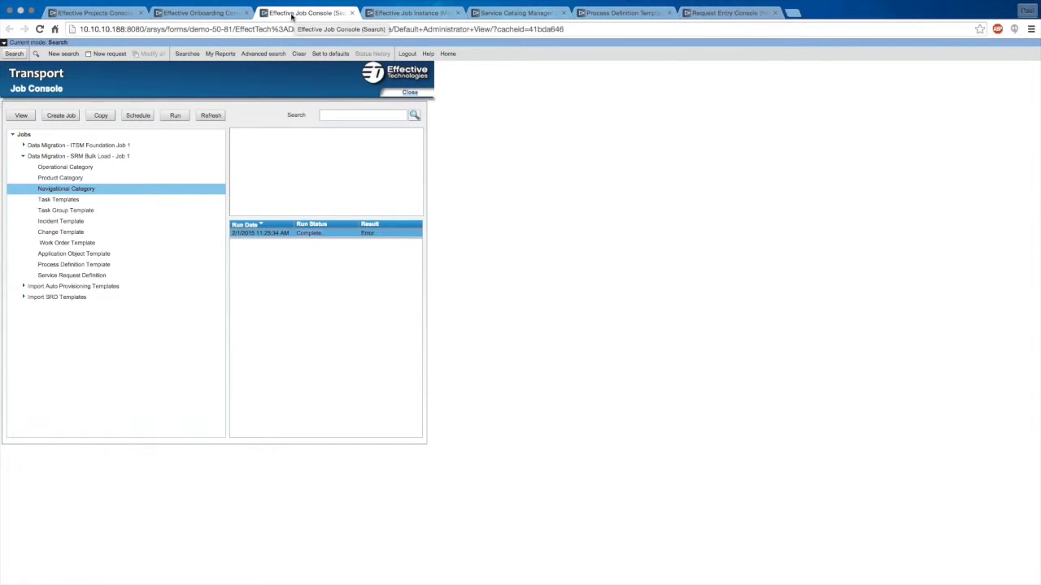
click(204, 14)
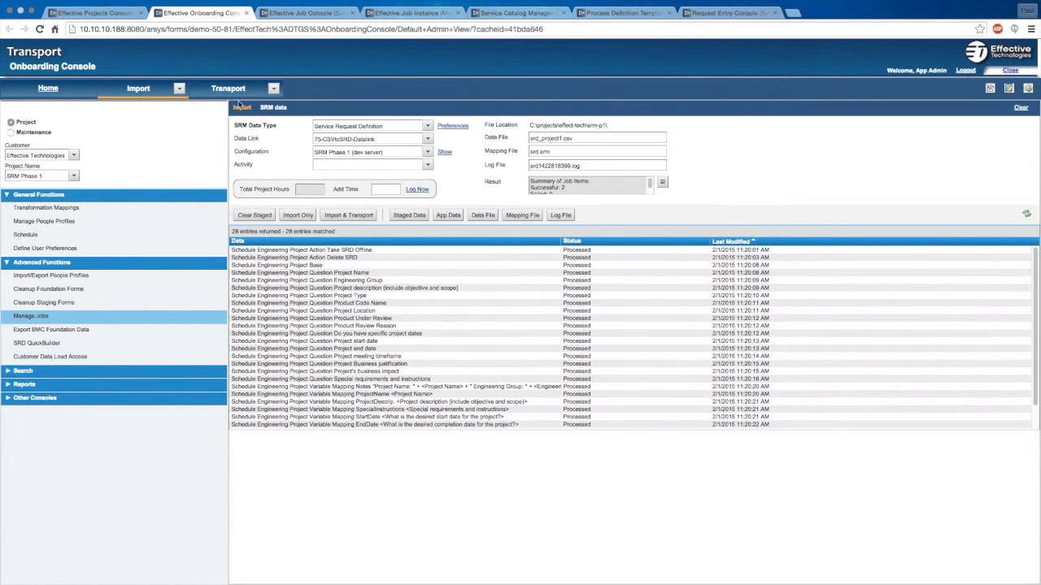
click(179, 88)
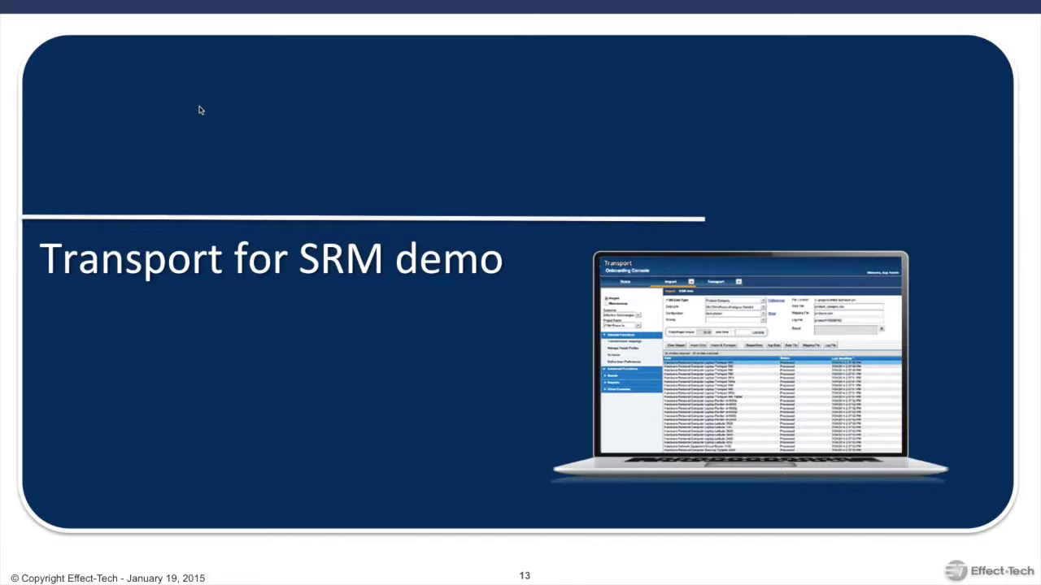
In the PowerPoint presentation, restart the slide show and advance to the "Easily deploy your Remedy SRM Service Catalog" slide.
key(Escape)
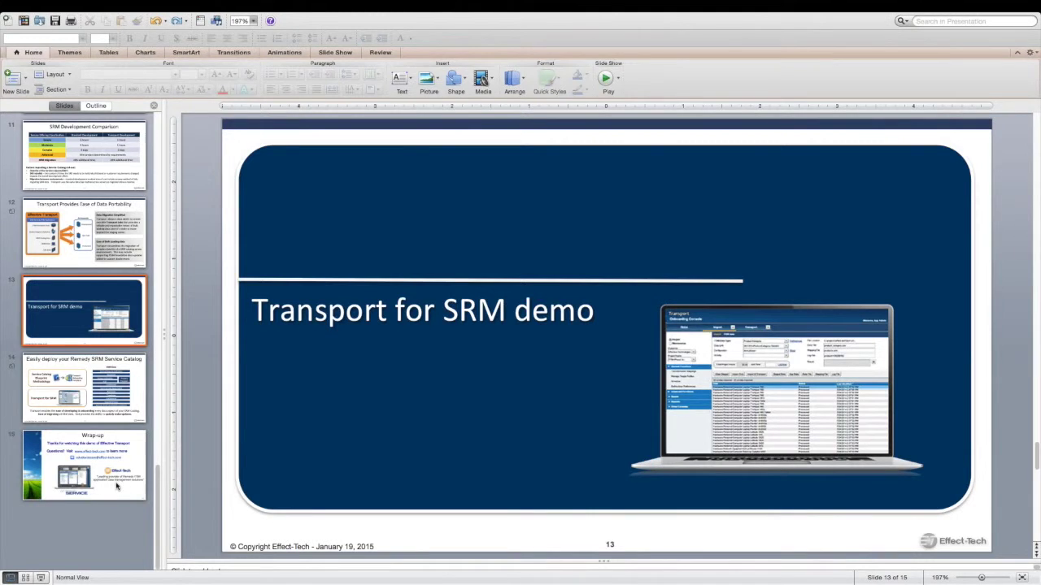
click(40, 578)
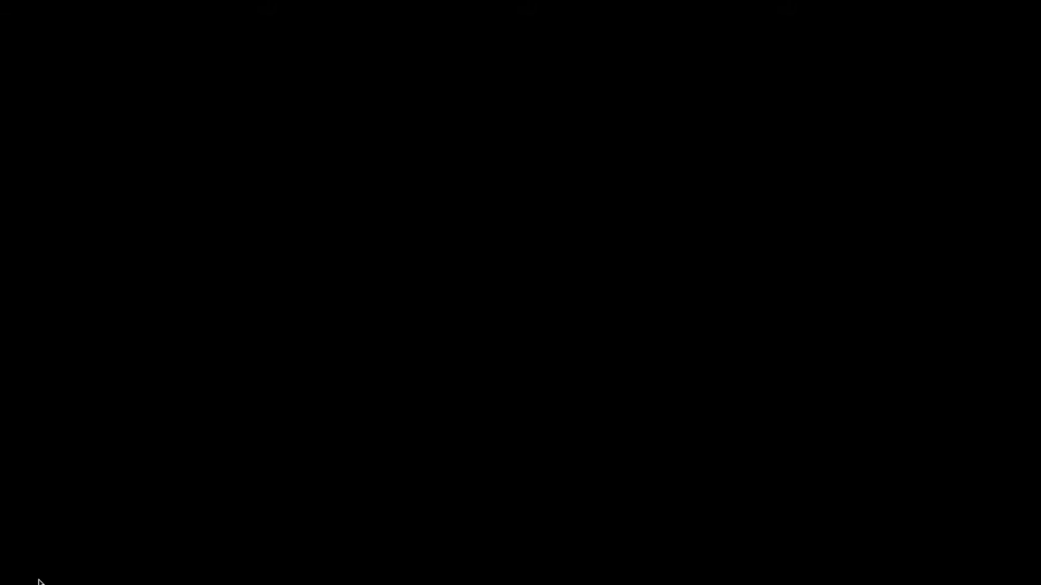
key(Right)
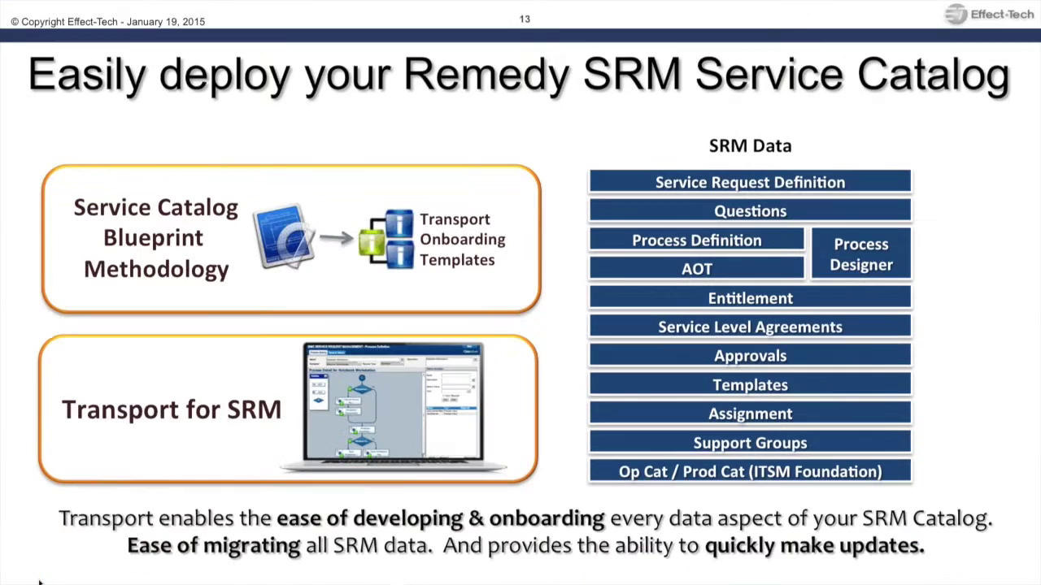